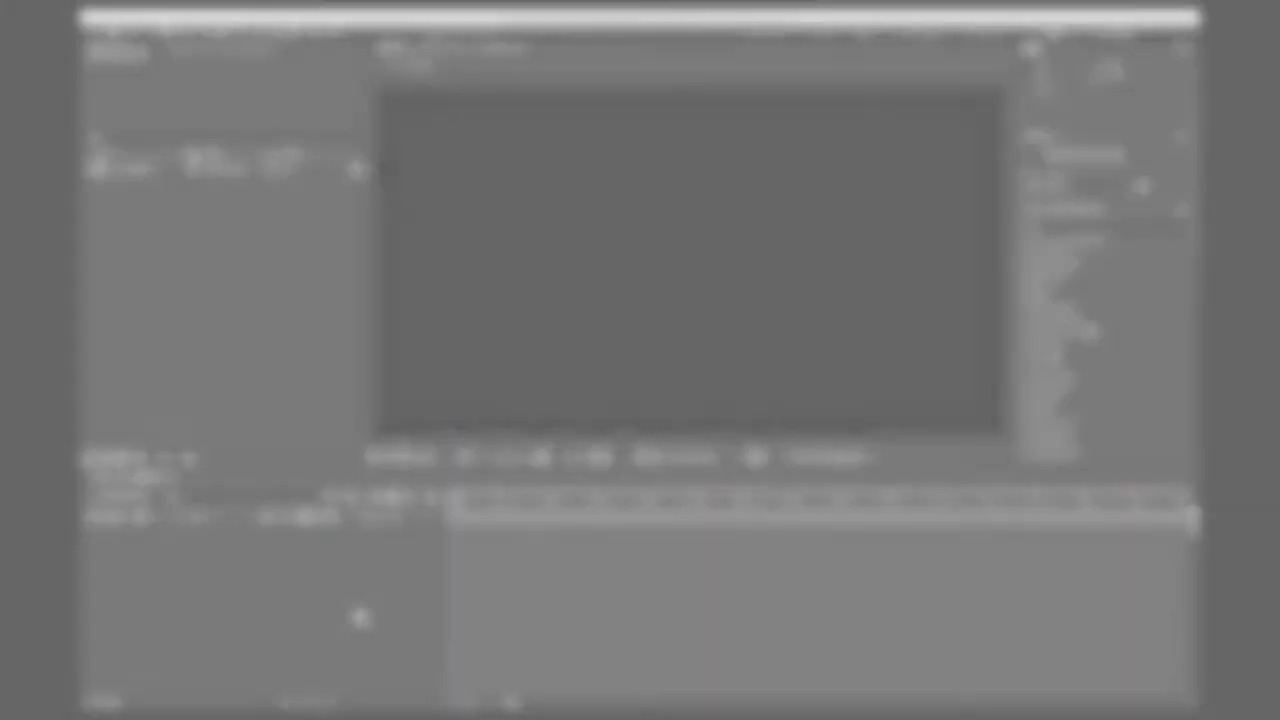
Add a full-frame white solid layer to the composition.
right_click(358, 614)
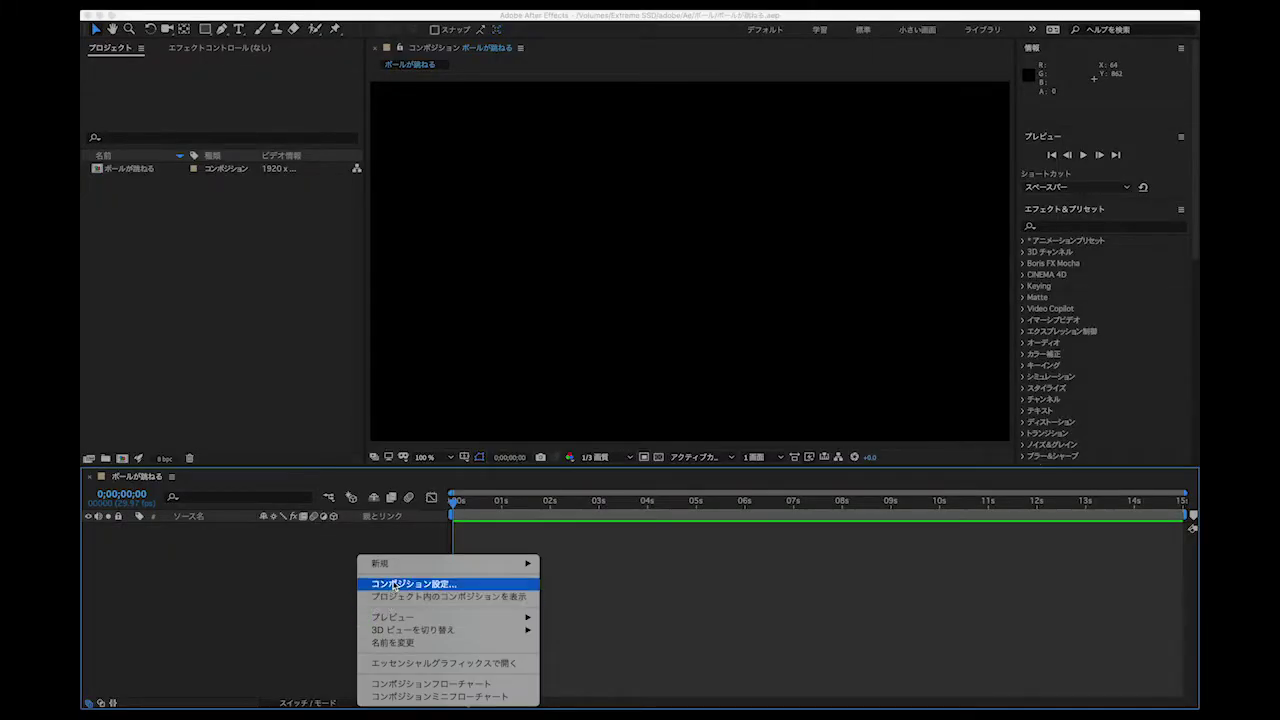
mouse_move(396, 565)
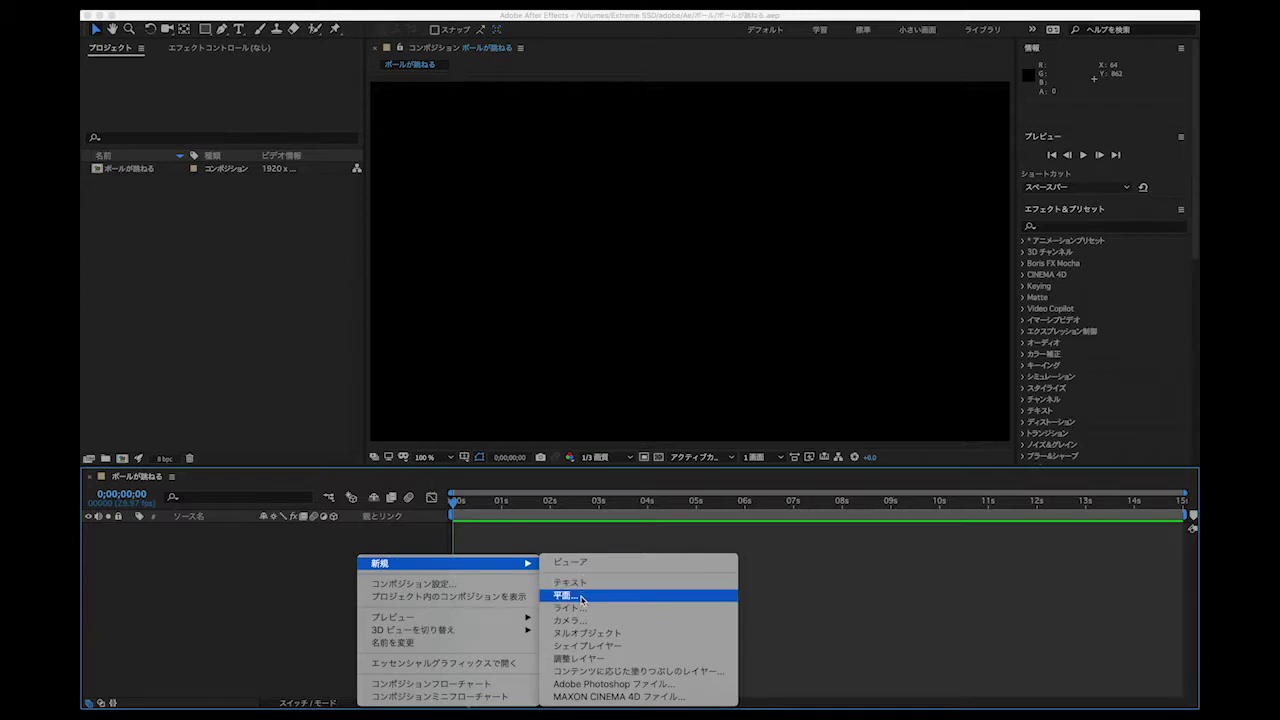
click(580, 596)
click(741, 494)
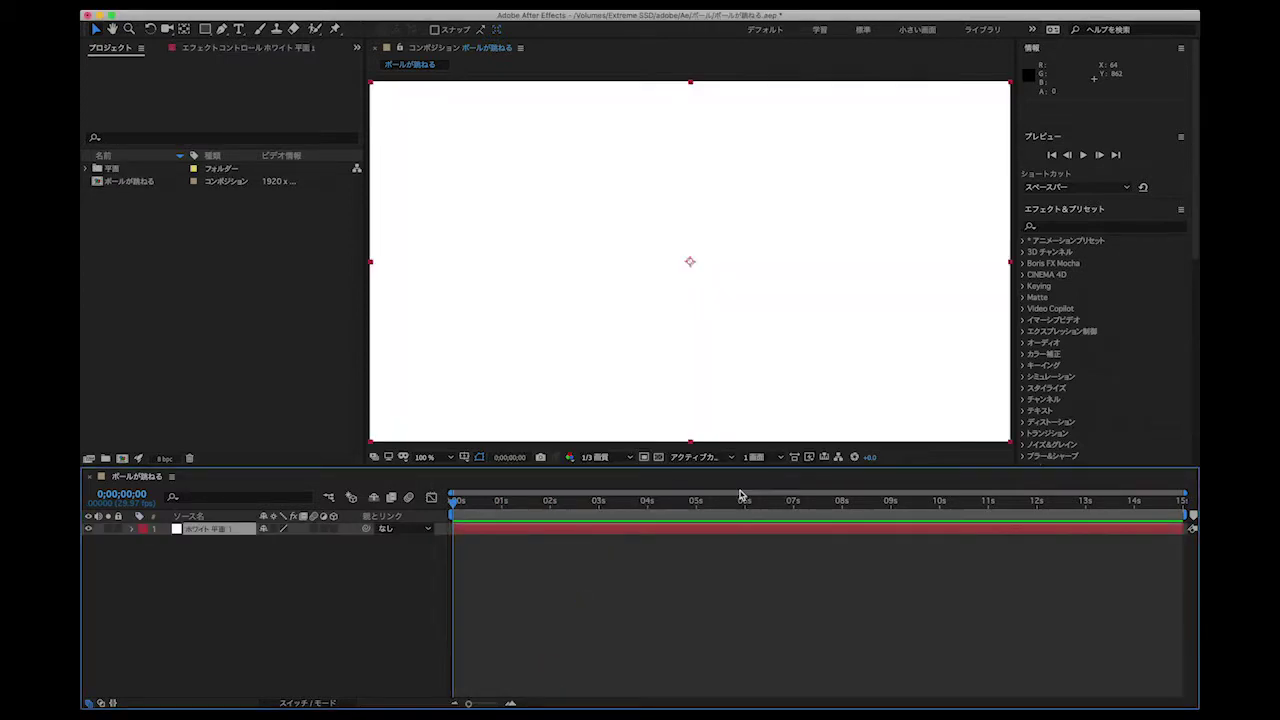
Add a new empty shape layer above the white solid.
right_click(255, 561)
mouse_move(308, 564)
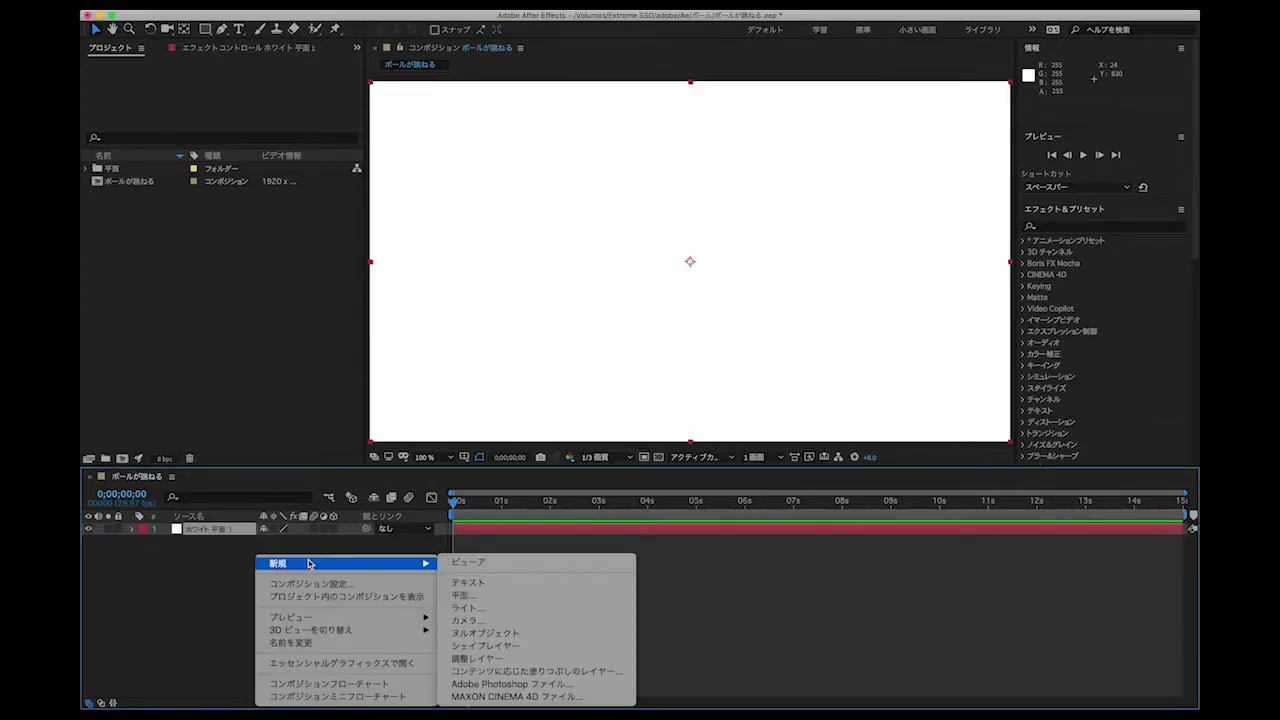
click(484, 647)
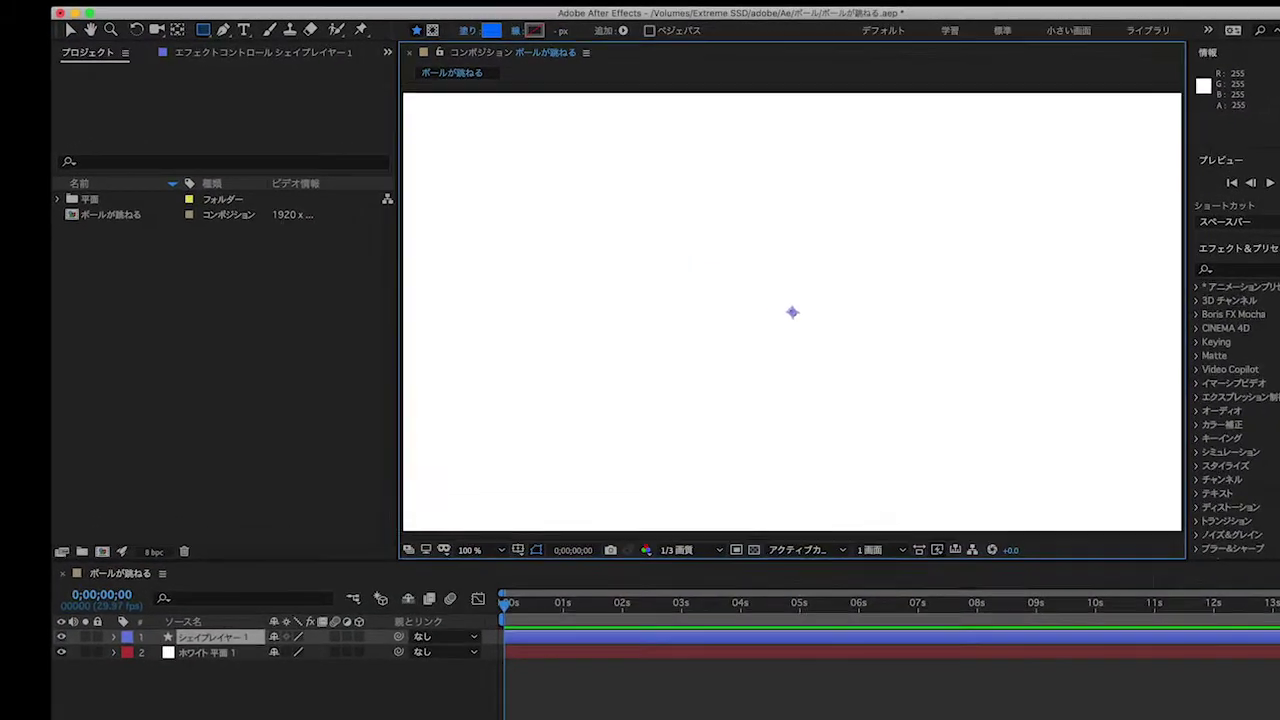
Draw a blue circle with the Ellipse tool and set Ellipse 1's position to 0.0,0.0.
drag(202, 38, 246, 80)
drag(608, 186, 778, 331)
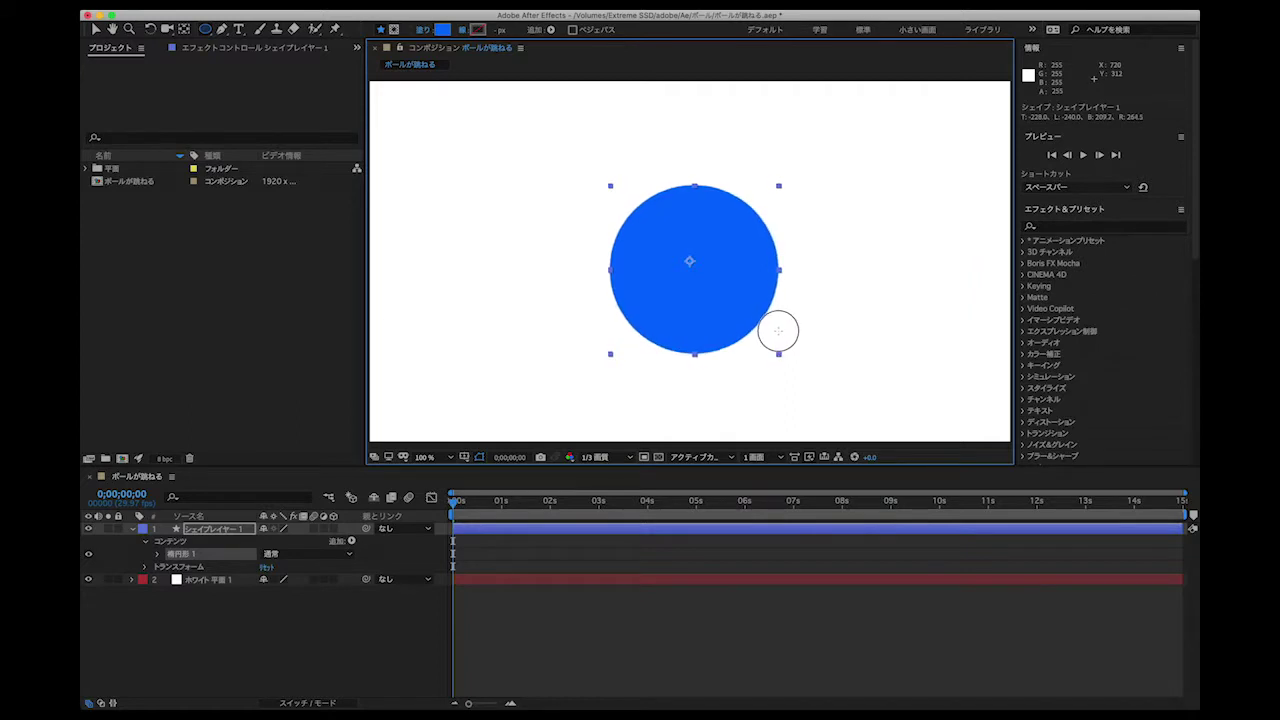
click(170, 601)
scroll(177, 606, down, 1)
click(264, 602)
key(Return)
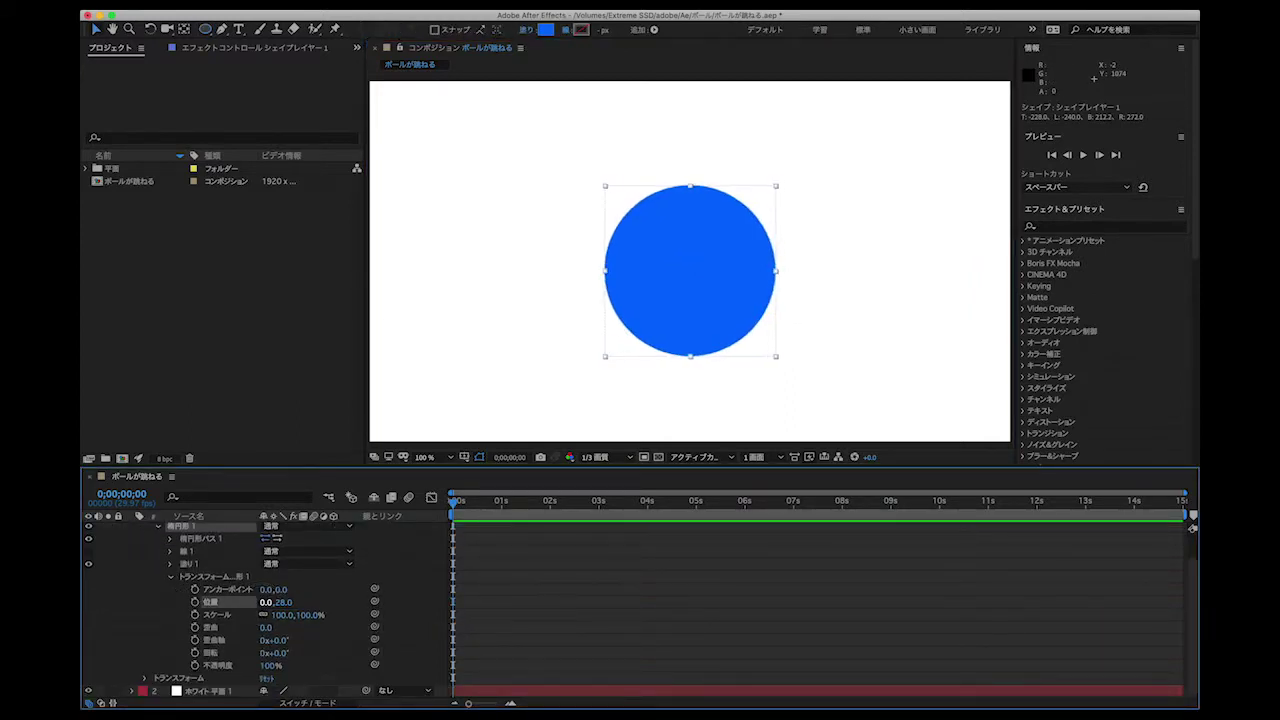
click(283, 602)
text(0)
key(Return)
click(159, 595)
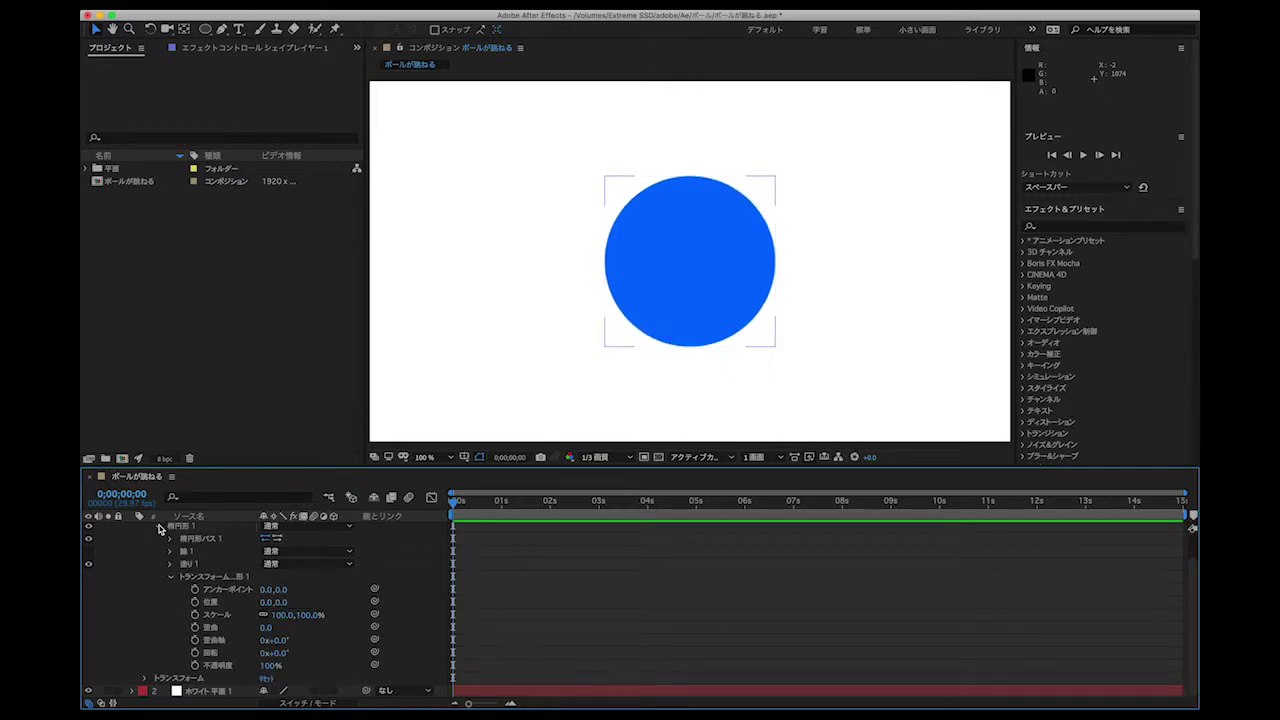
click(160, 528)
Add a Gradient Fill and move it into Ellipse 1 above the Stroke.
click(351, 542)
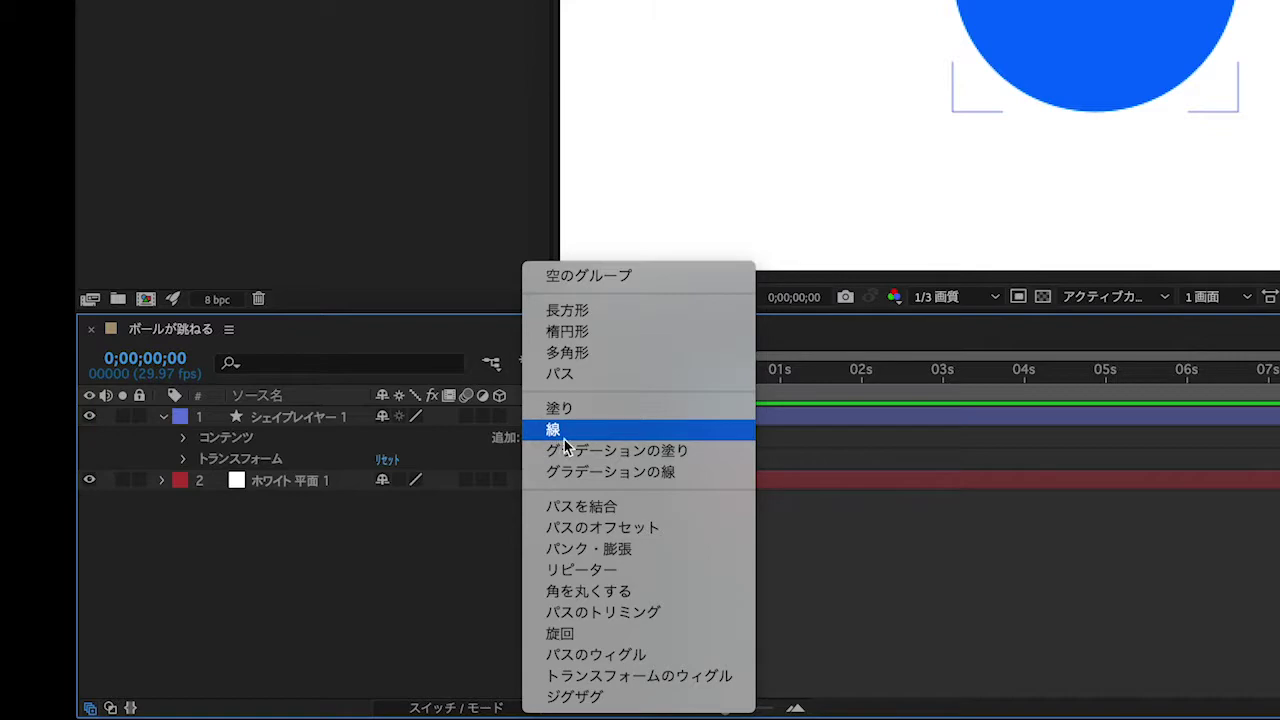
click(566, 452)
drag(177, 614, 181, 577)
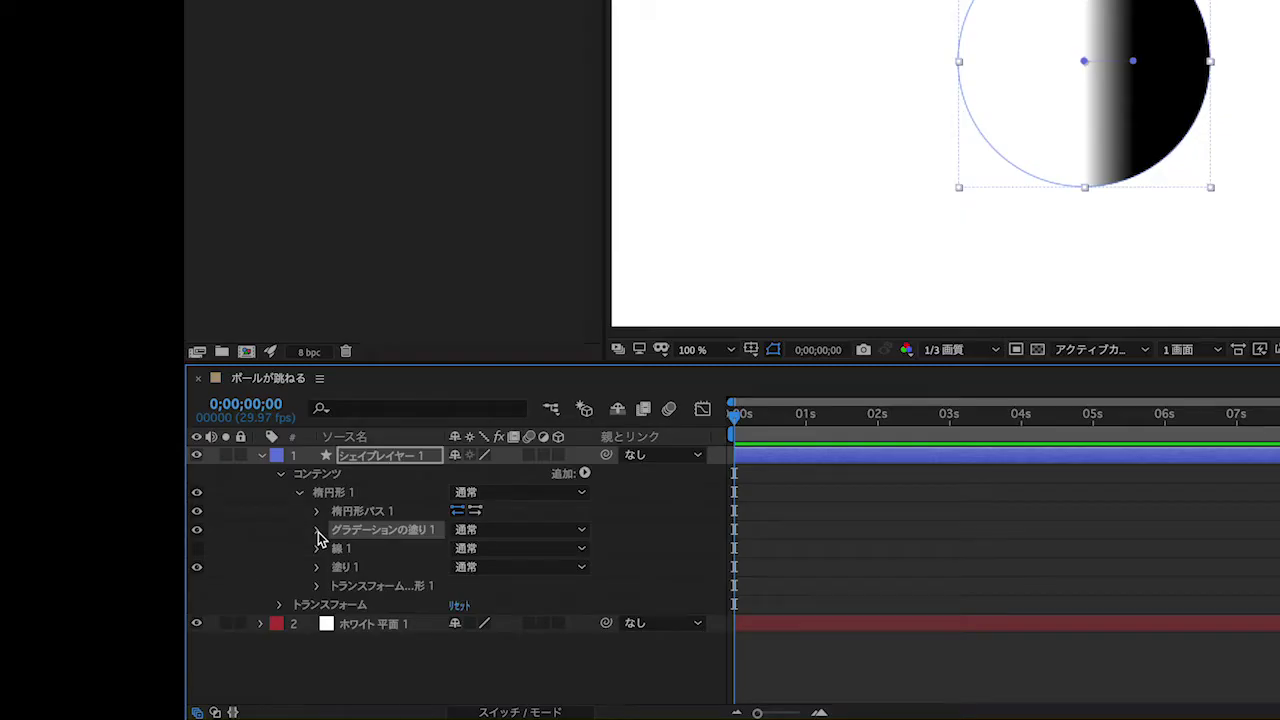
Set the gradient fill type to Radial and open its gradient editor.
click(317, 531)
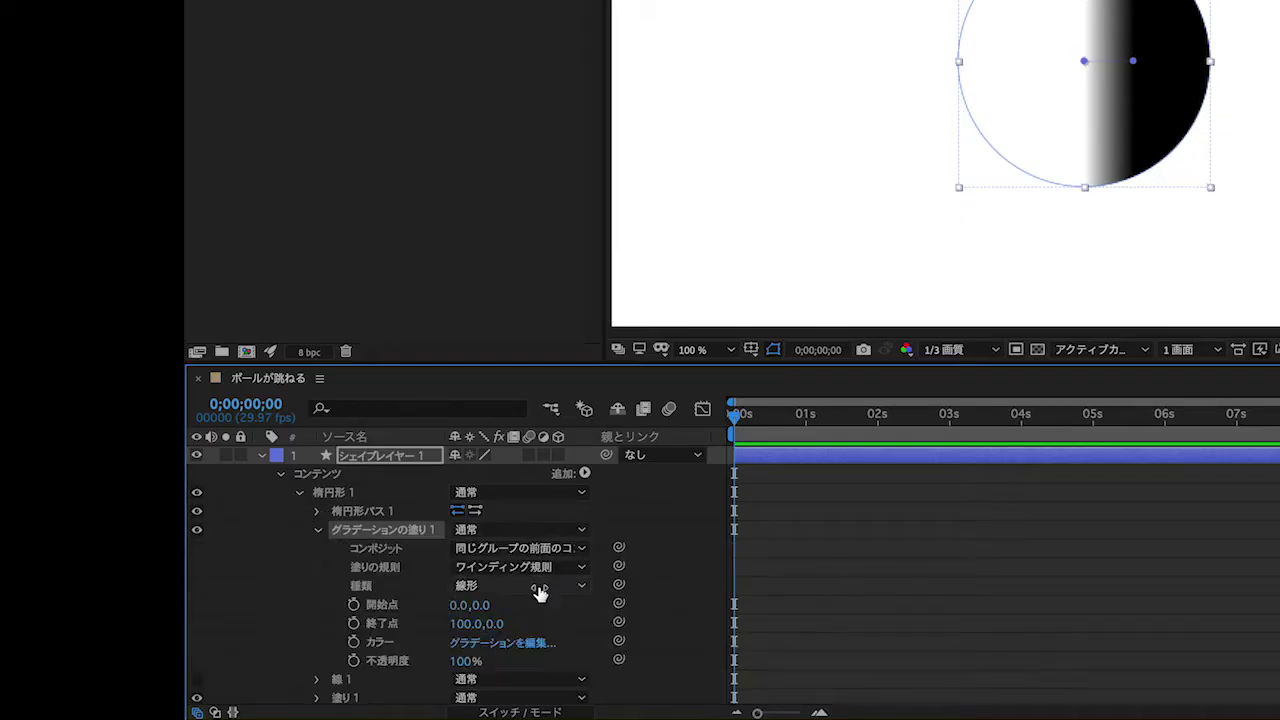
click(537, 588)
click(497, 624)
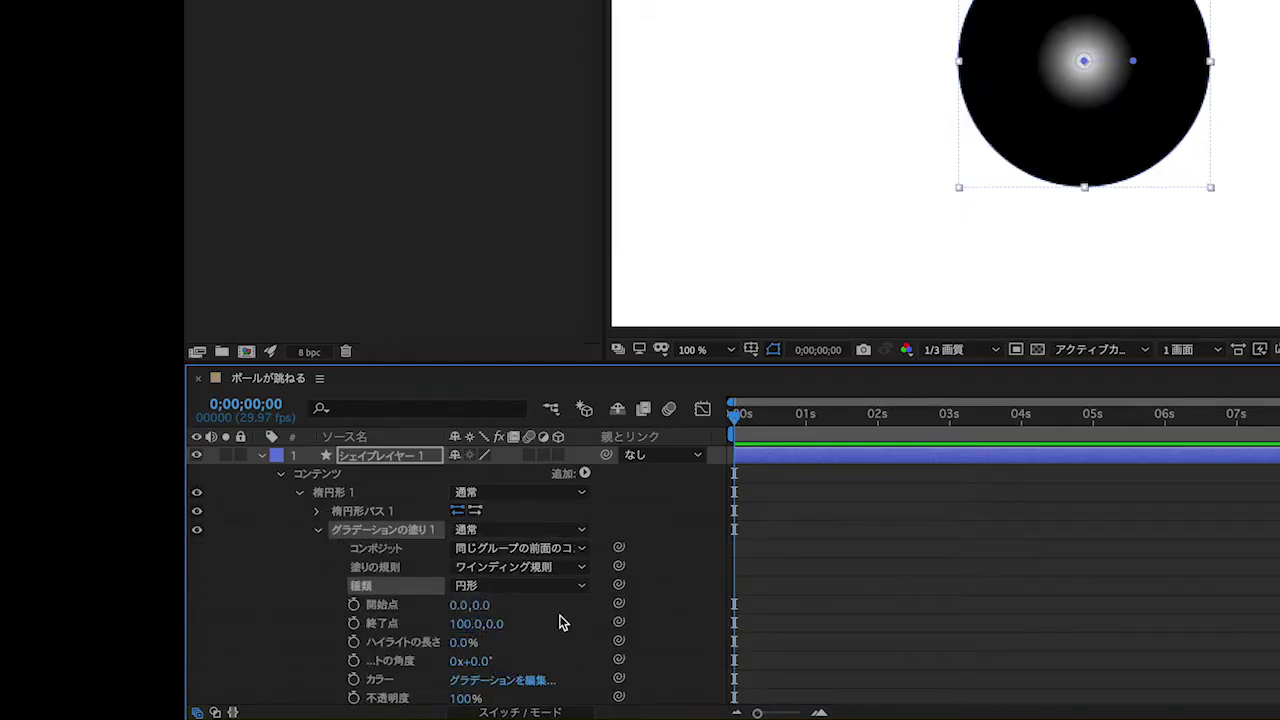
scroll(560, 622, down, 3)
click(519, 590)
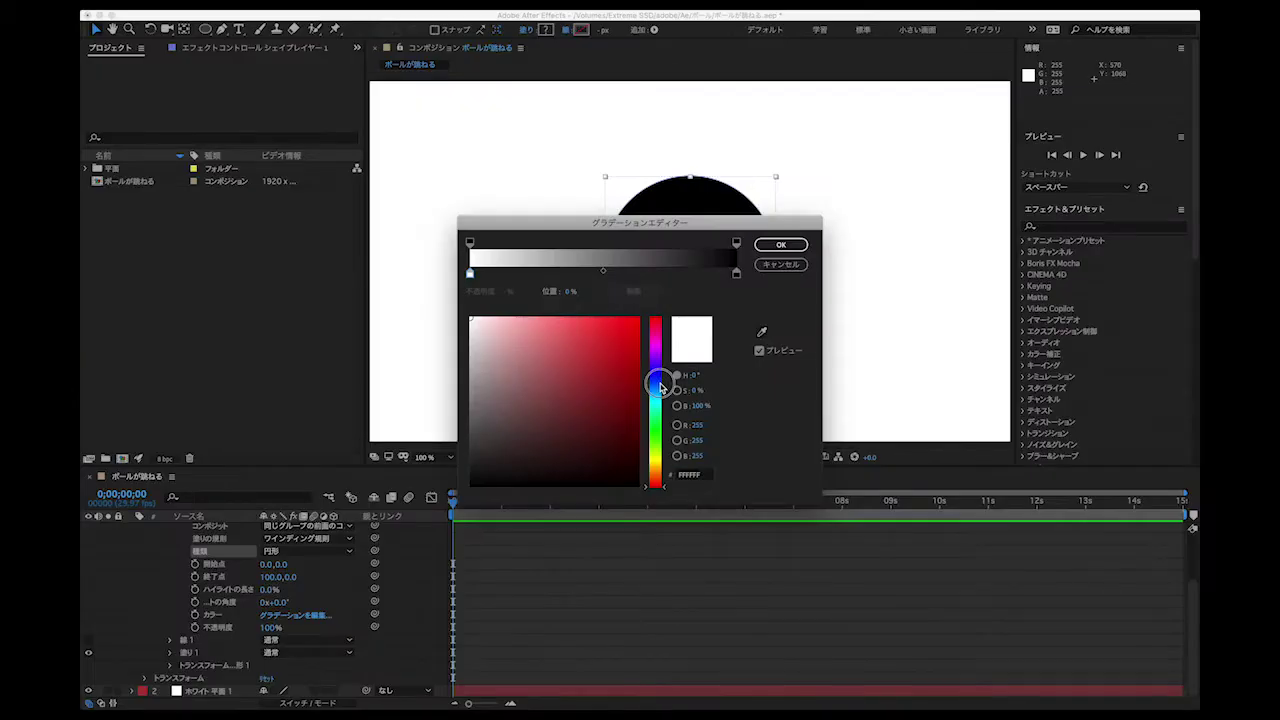
Make the gradient's starting colour stop a light blue.
click(660, 383)
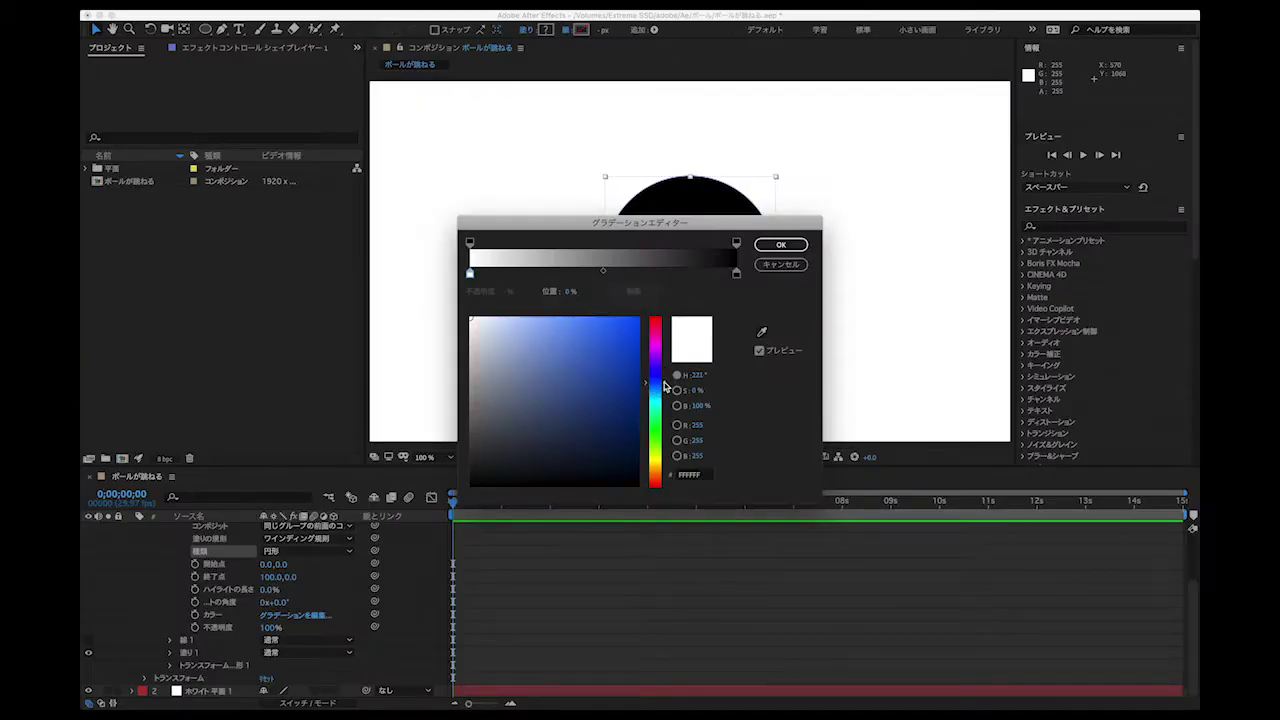
click(470, 275)
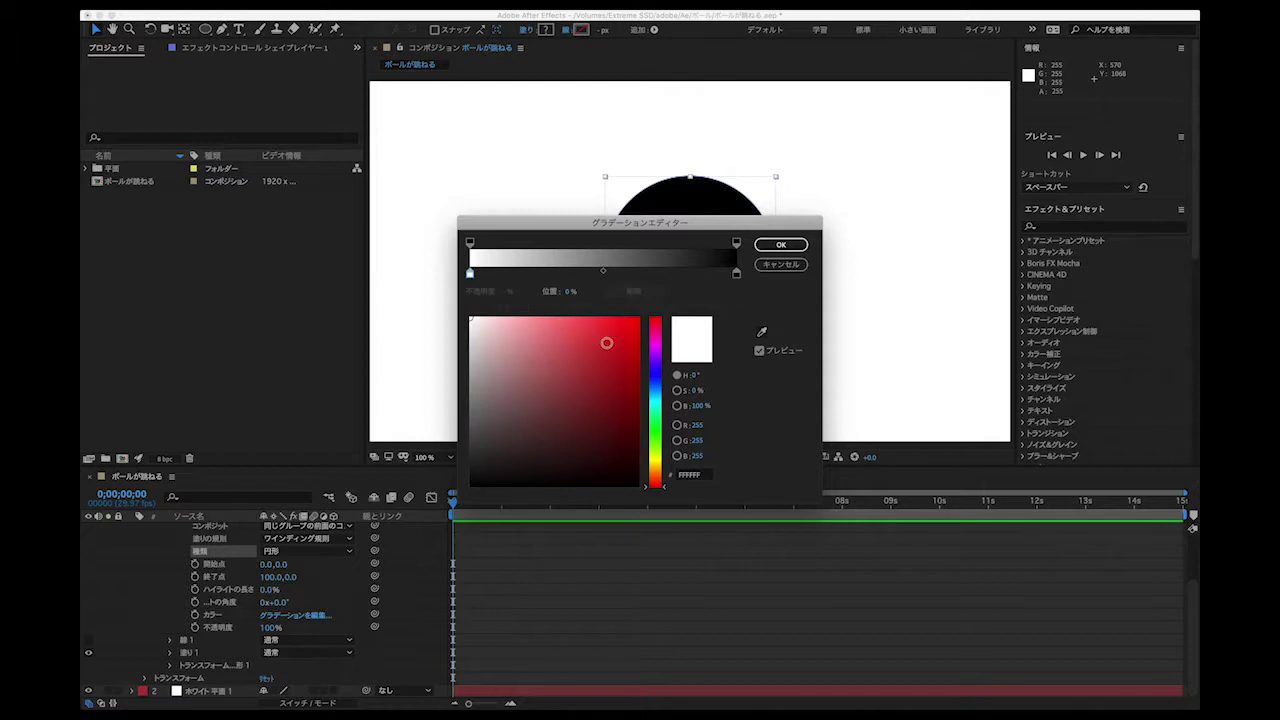
click(658, 380)
click(580, 321)
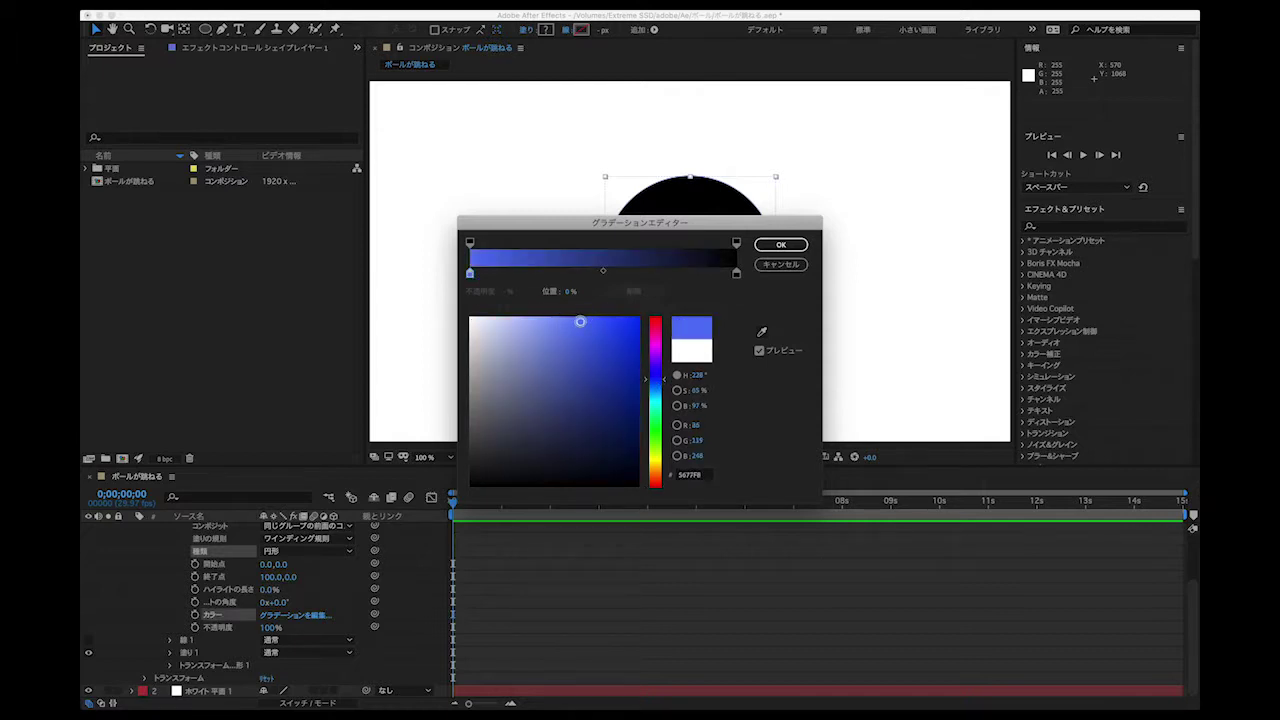
Make the gradient's ending colour stop a saturated azure blue.
click(736, 274)
click(656, 380)
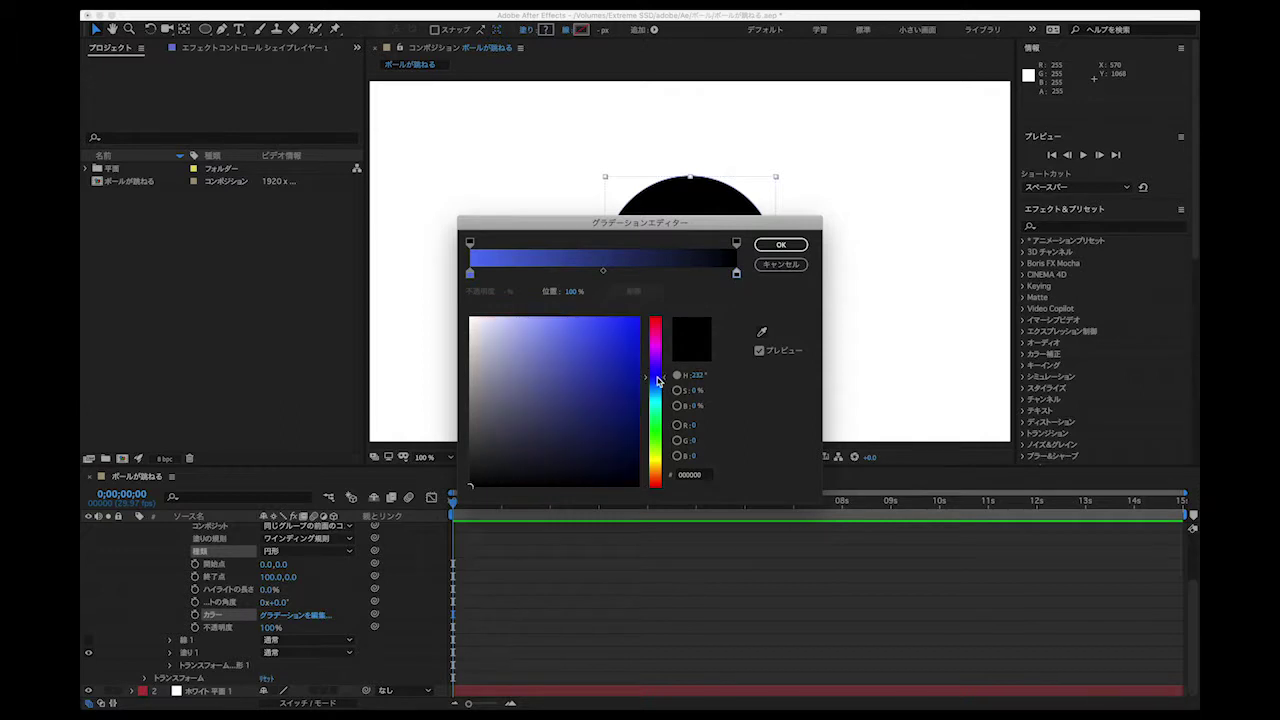
drag(663, 384, 665, 383)
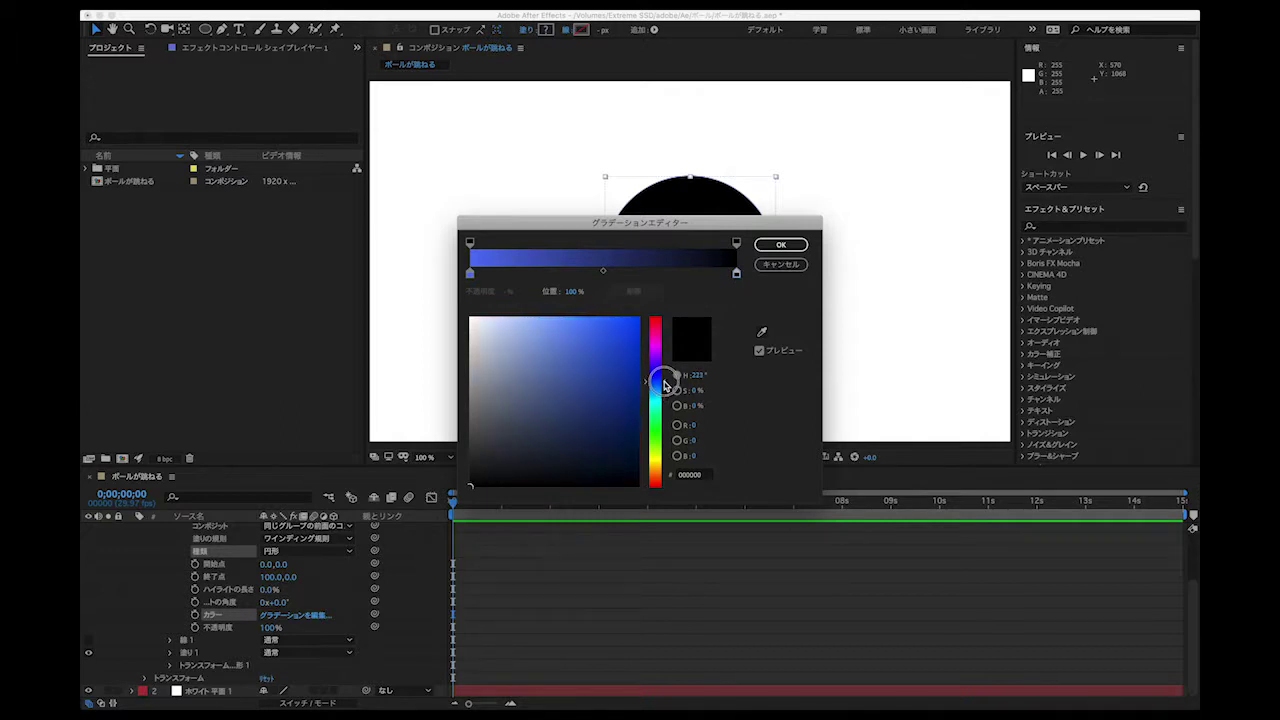
click(635, 321)
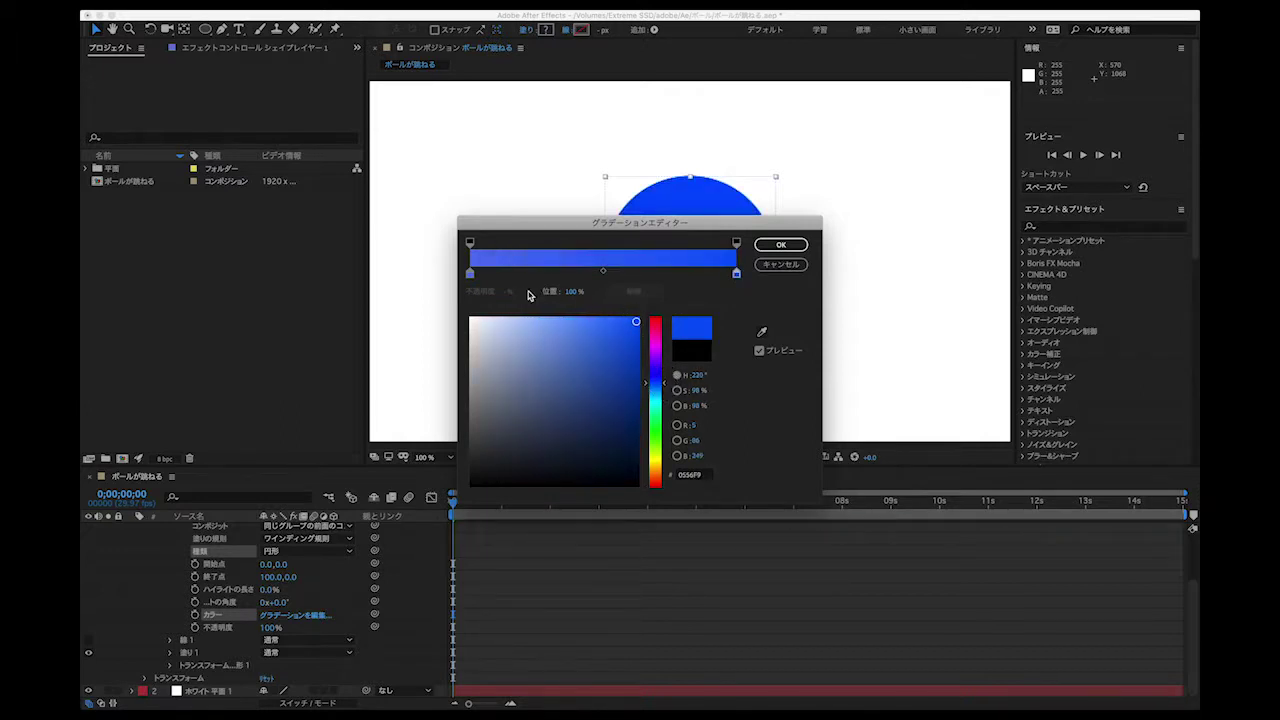
Lighten the starting blue slightly and confirm the gradient colours.
click(471, 274)
drag(582, 321, 570, 318)
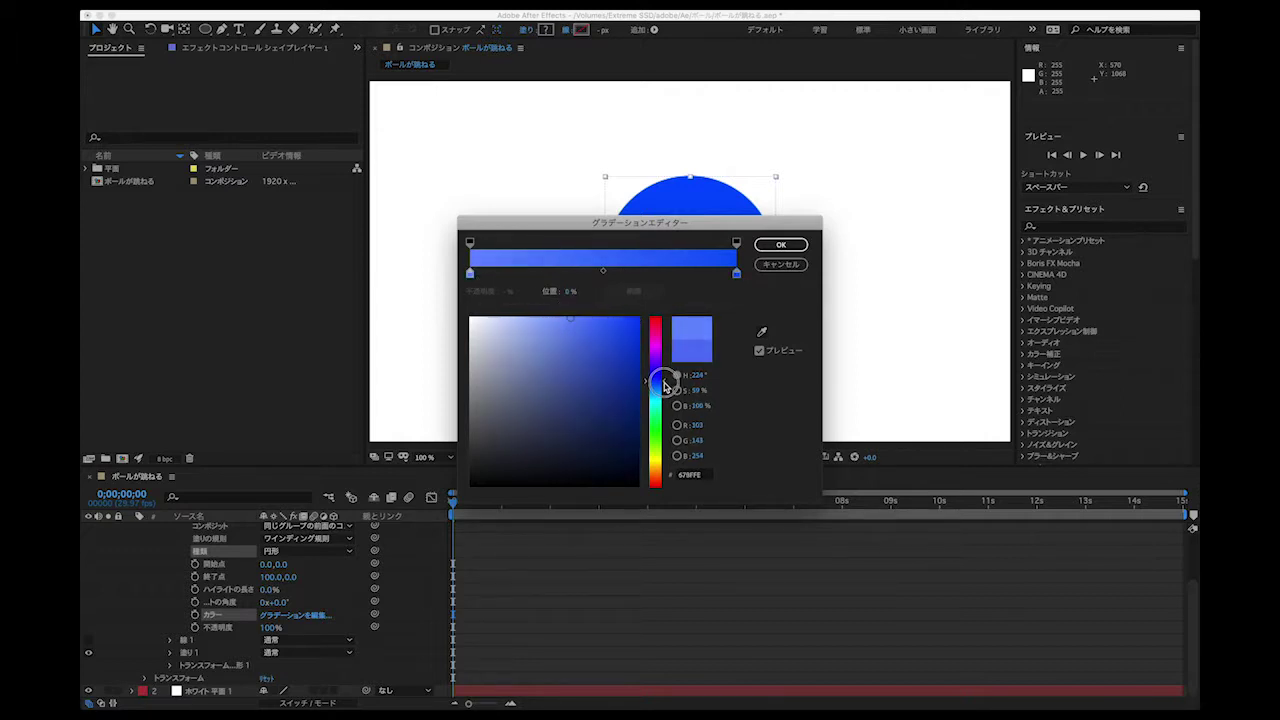
drag(664, 386, 664, 390)
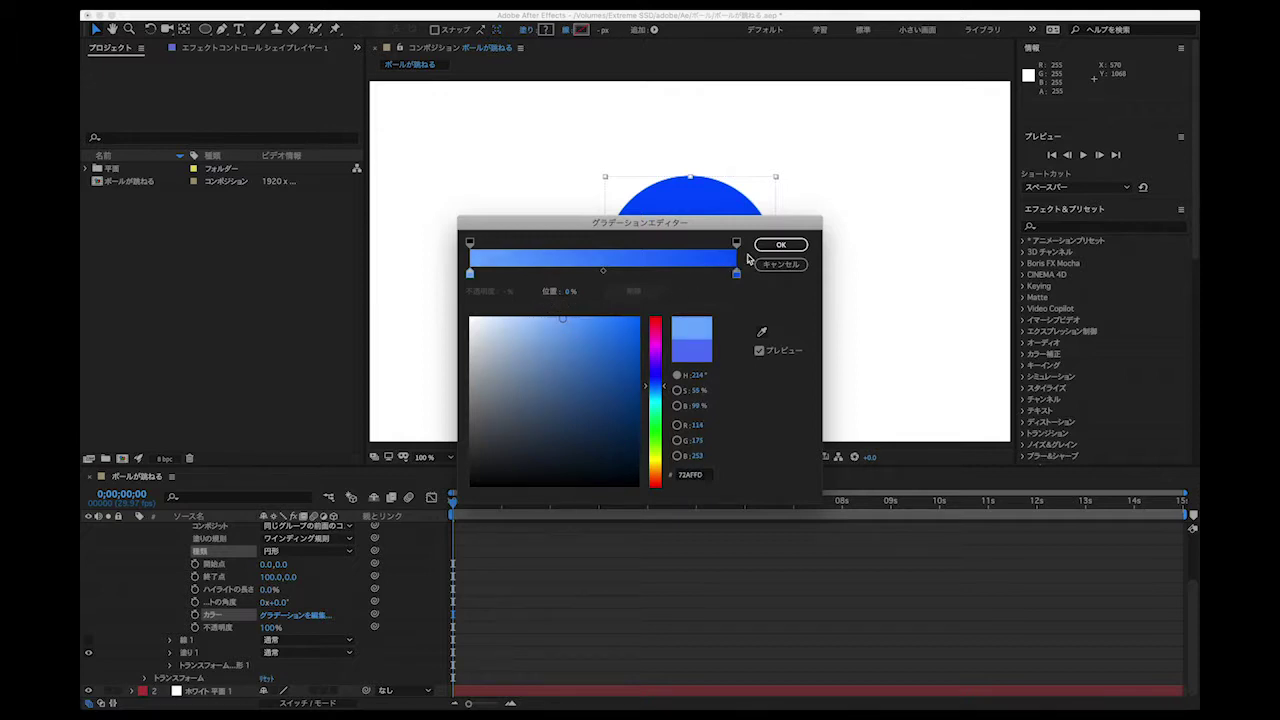
click(781, 245)
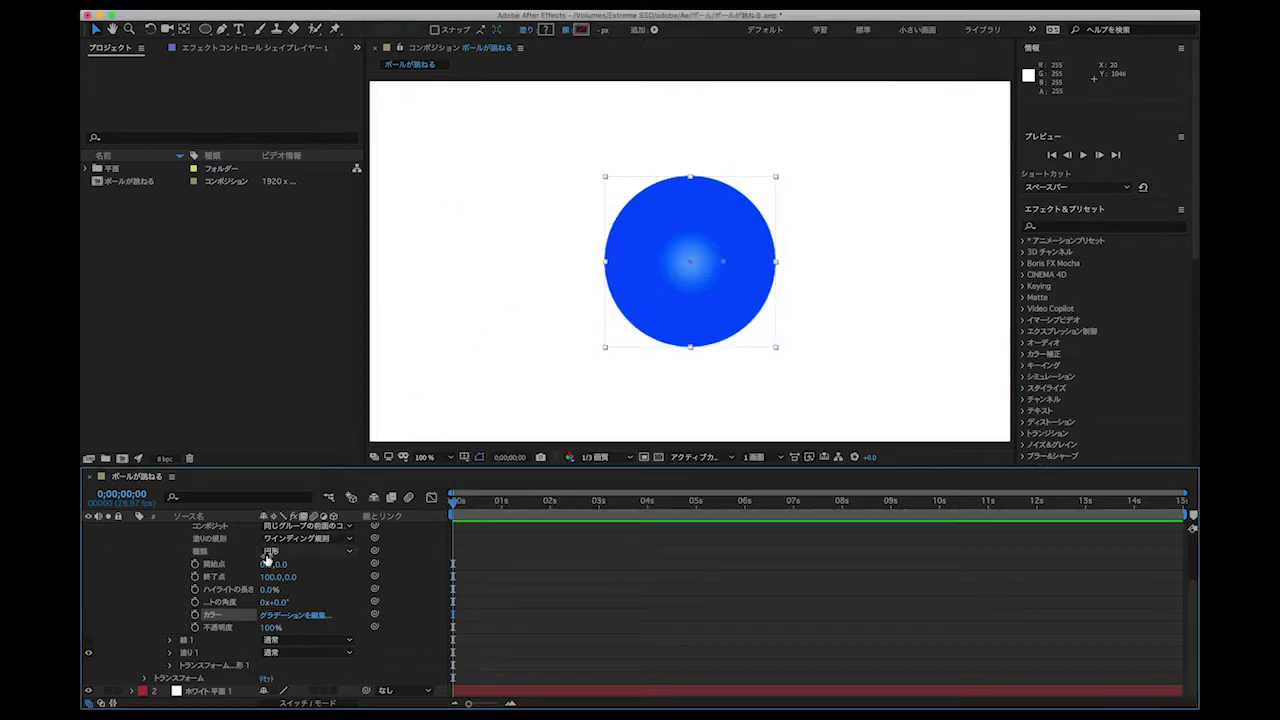
Shift the gradient's highlight toward the upper left of the ball.
drag(268, 563, 211, 553)
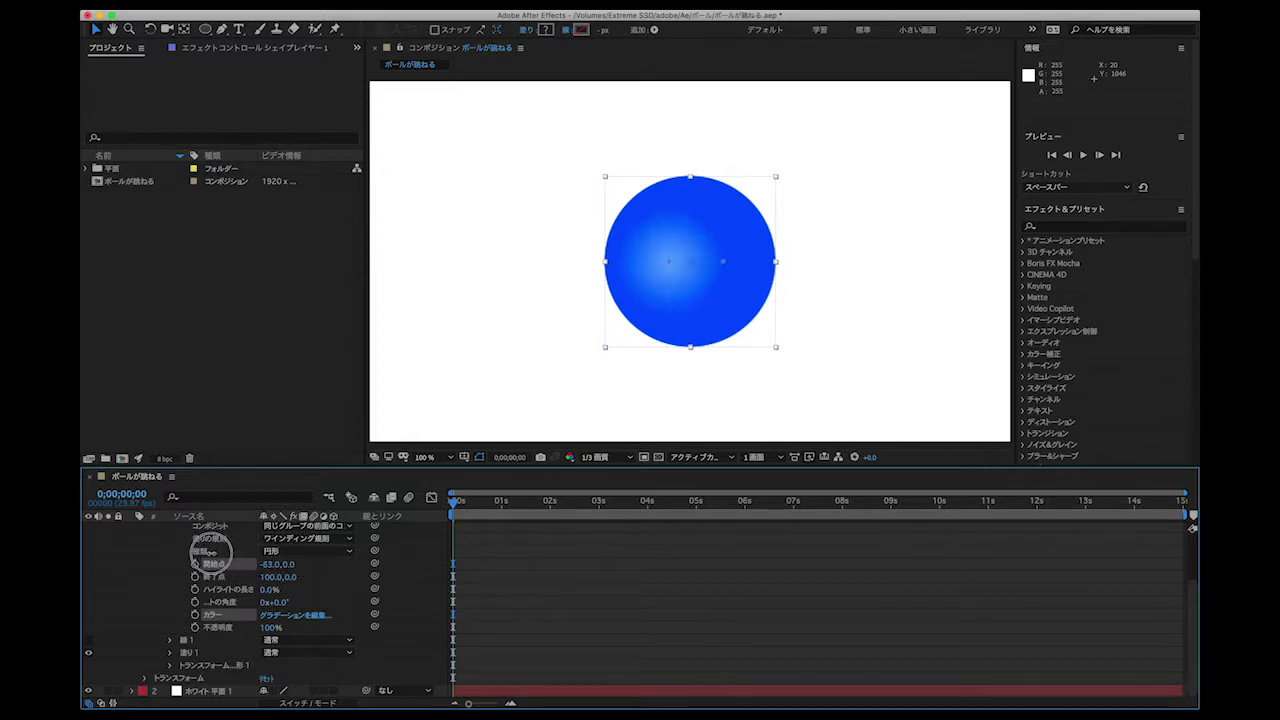
mouse_move(288, 564)
mouse_down()
mouse_move(243, 536)
mouse_move(246, 551)
mouse_move(280, 560)
mouse_up()
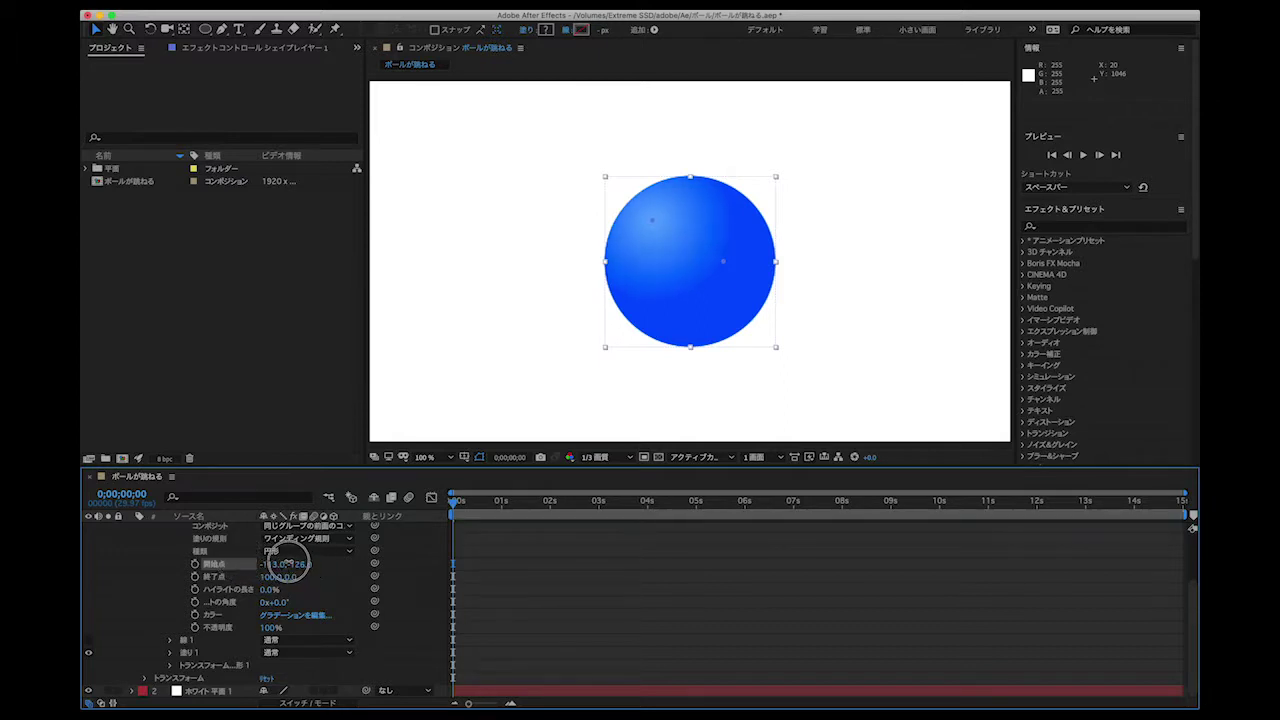
mouse_move(280, 560)
mouse_down()
mouse_move(300, 550)
mouse_move(385, 587)
mouse_up()
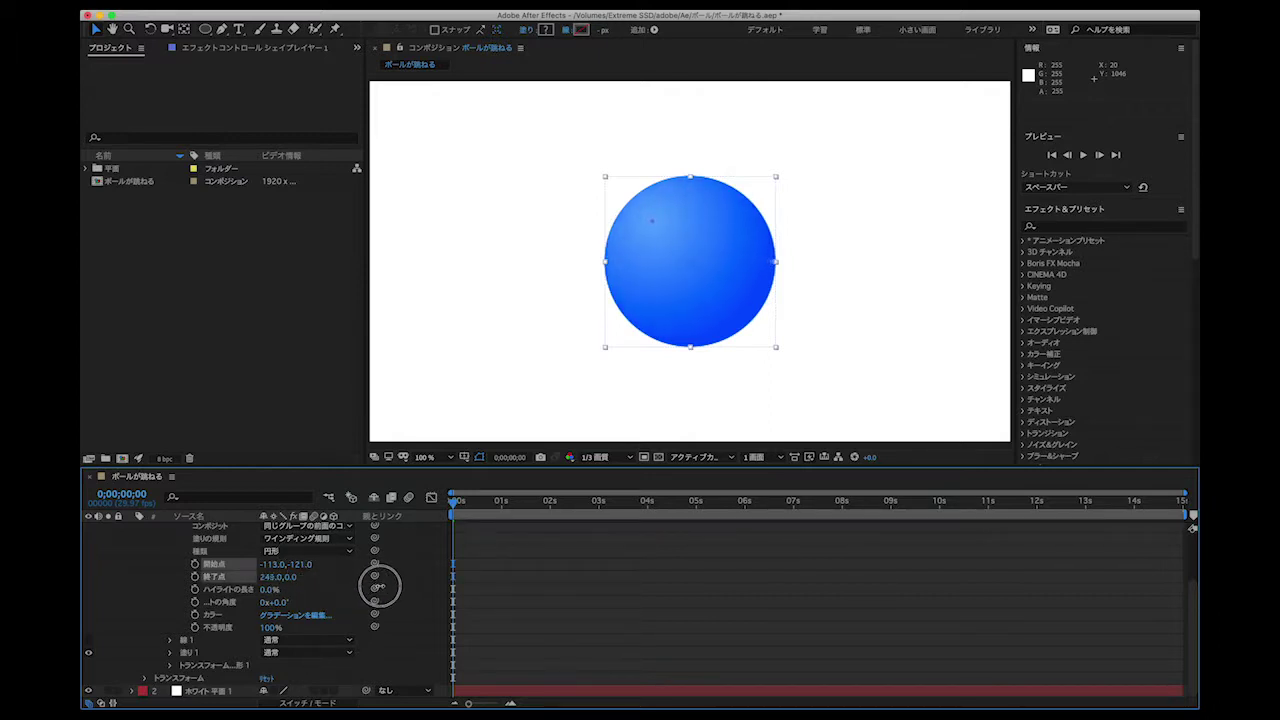
drag(270, 564, 262, 557)
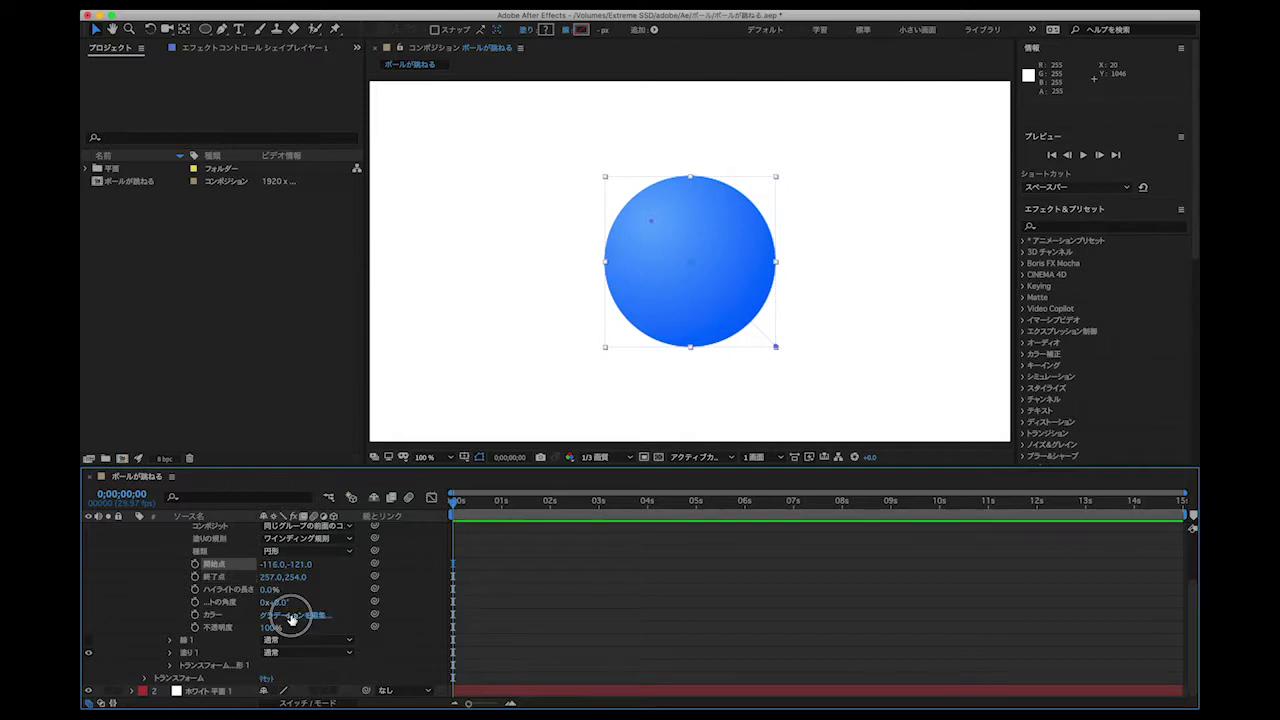
Lighten the gradient's starting blue stop to a paler, softer blue.
click(292, 615)
click(470, 274)
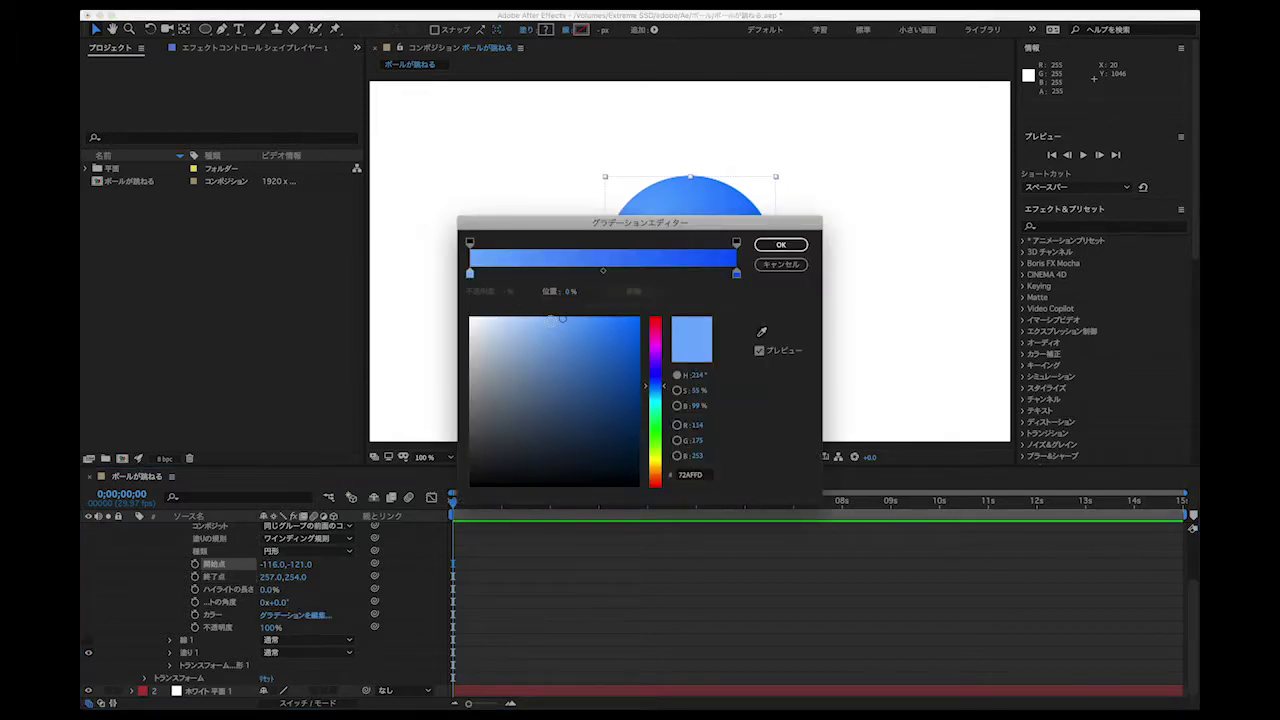
drag(564, 319, 541, 318)
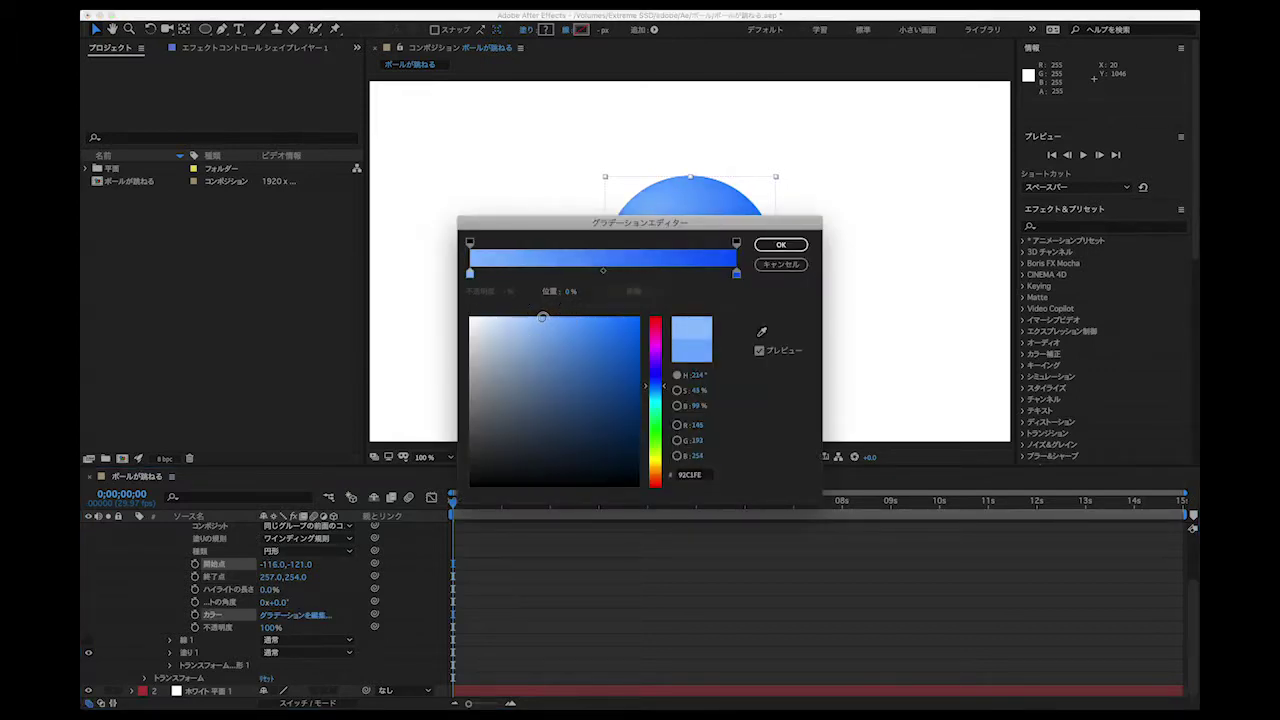
click(779, 245)
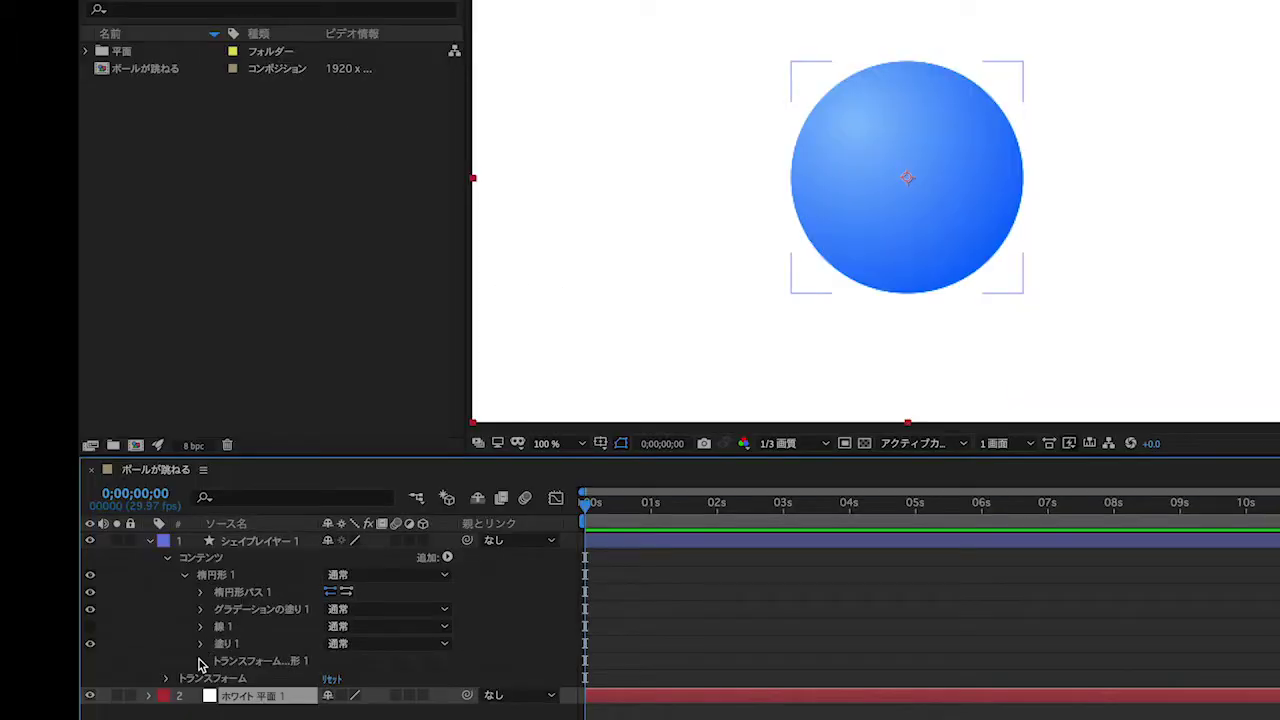
click(200, 661)
scroll(286, 628, down, 2)
Set the ellipse anchor point to 0.0,257.0 and add a Position keyframe at 0 s.
click(348, 623)
drag(348, 623, 609, 597)
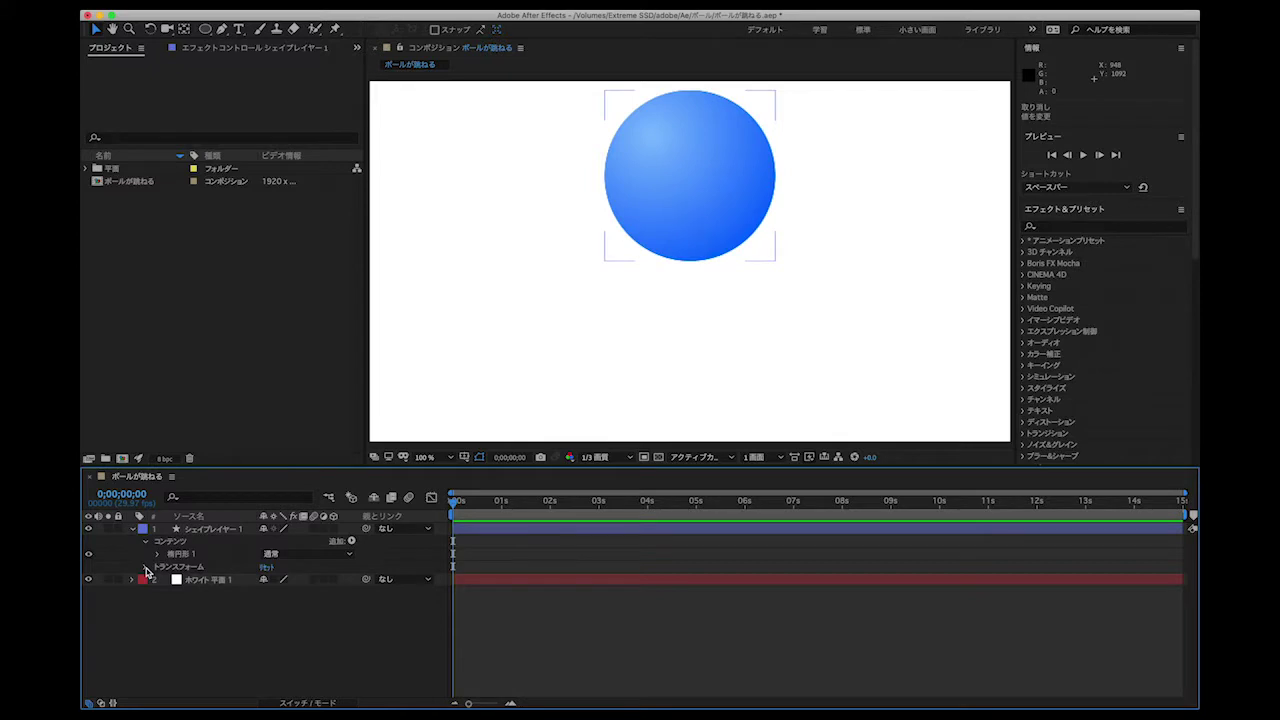
click(146, 567)
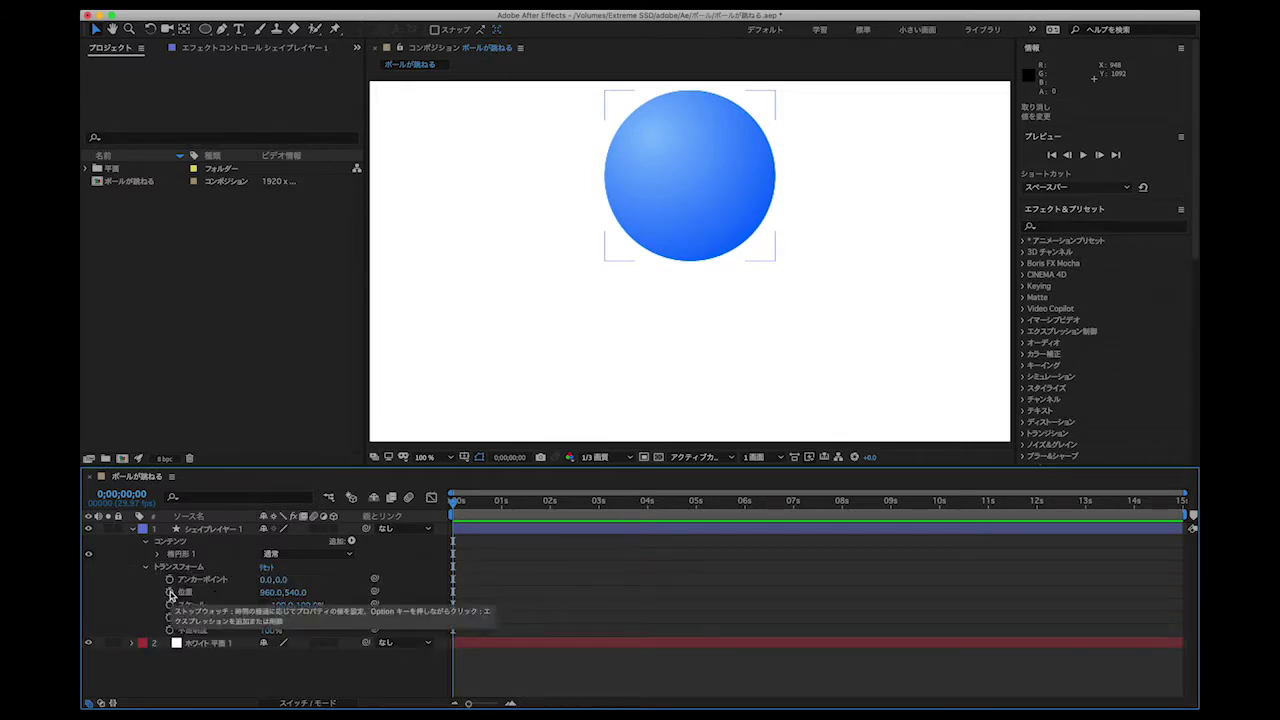
click(170, 593)
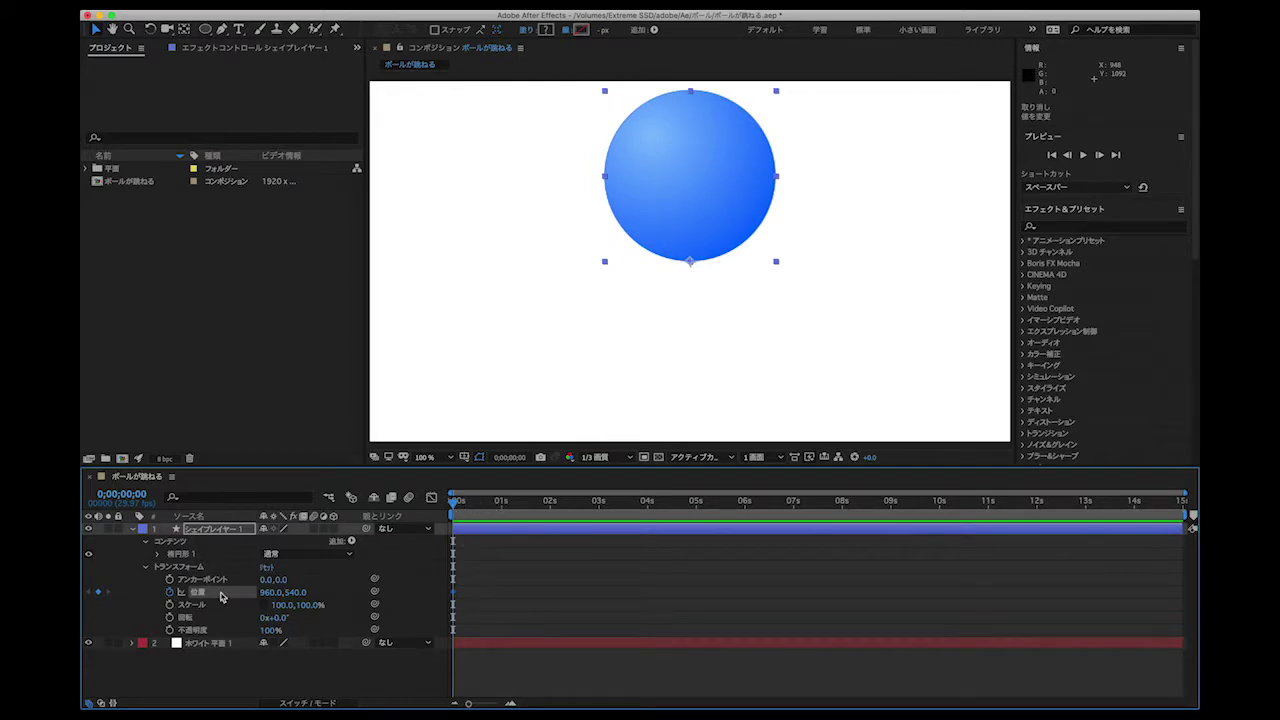
Keyframe Position at 960,1000 at 0 s, 960,600 at 1 s, 960,1000 at 2 s.
drag(293, 592, 595, 599)
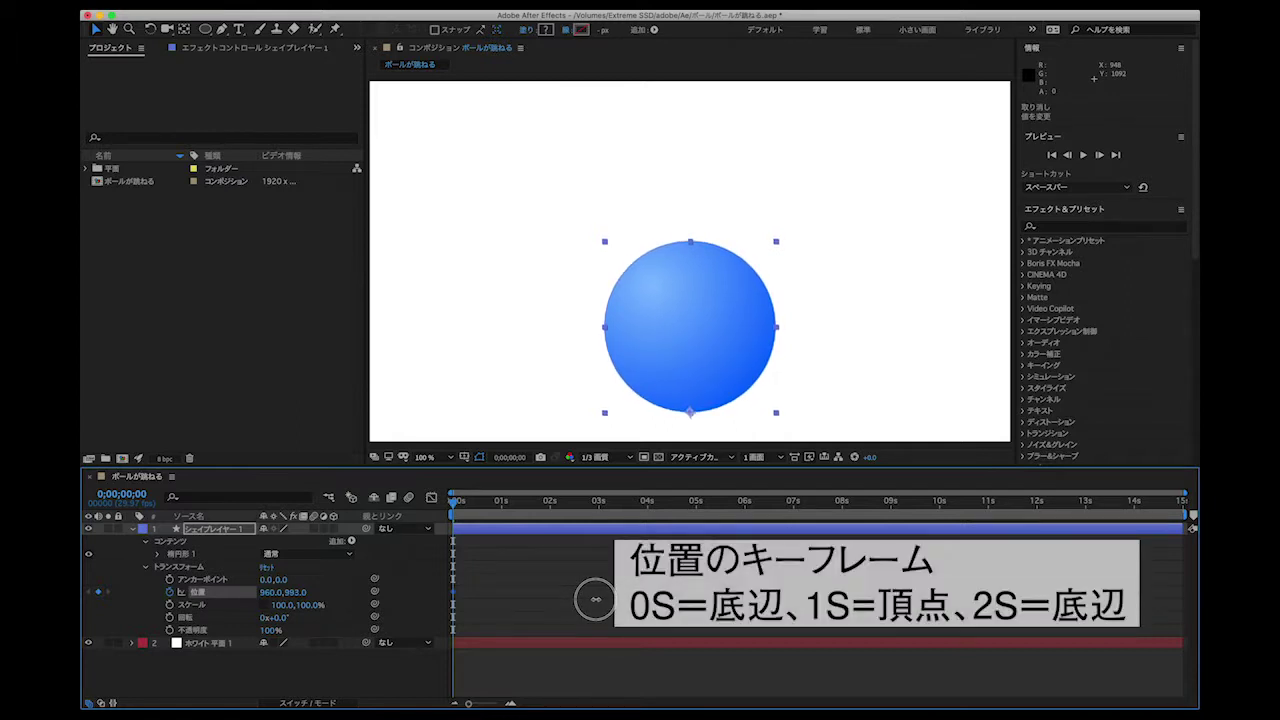
drag(595, 599, 600, 596)
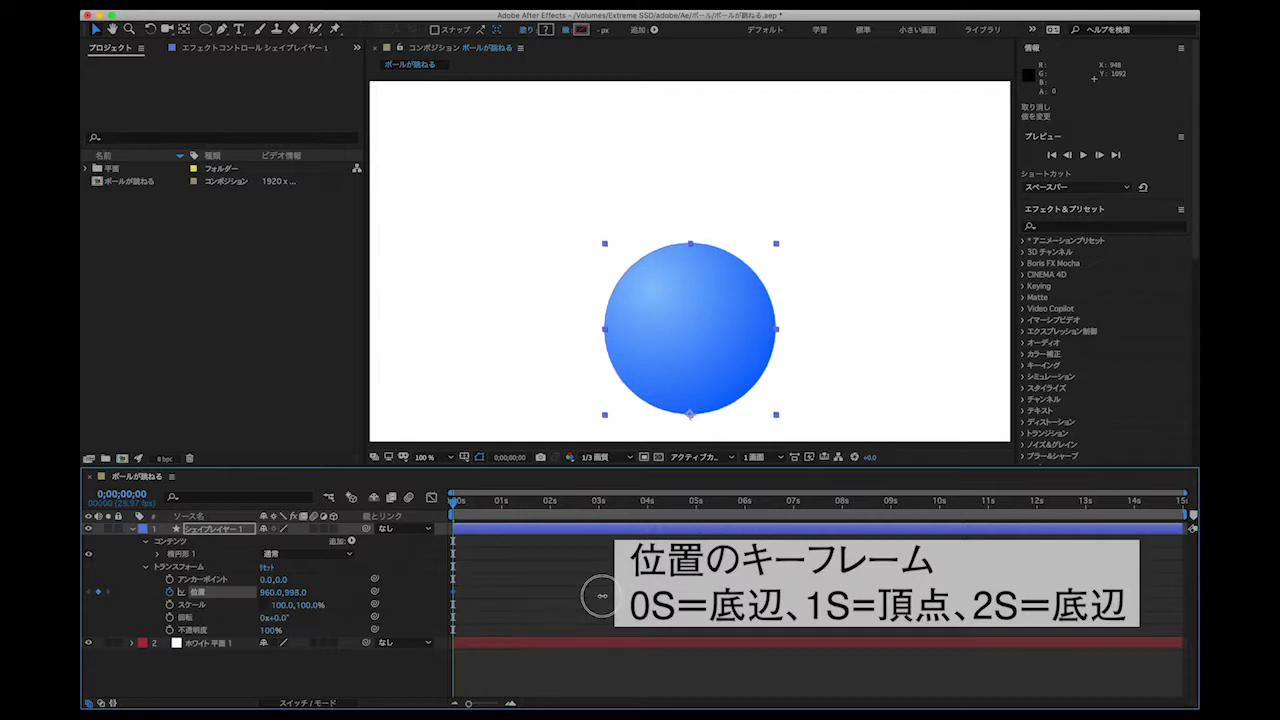
drag(603, 595, 573, 597)
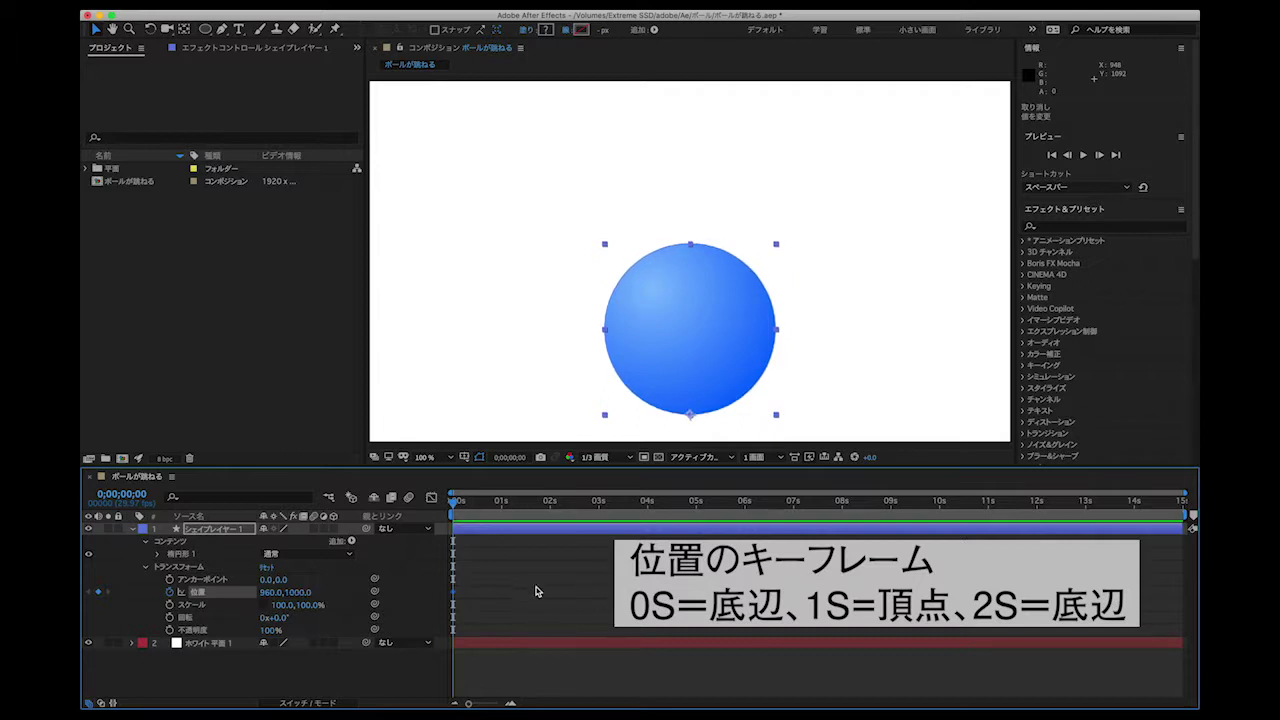
drag(466, 505, 502, 511)
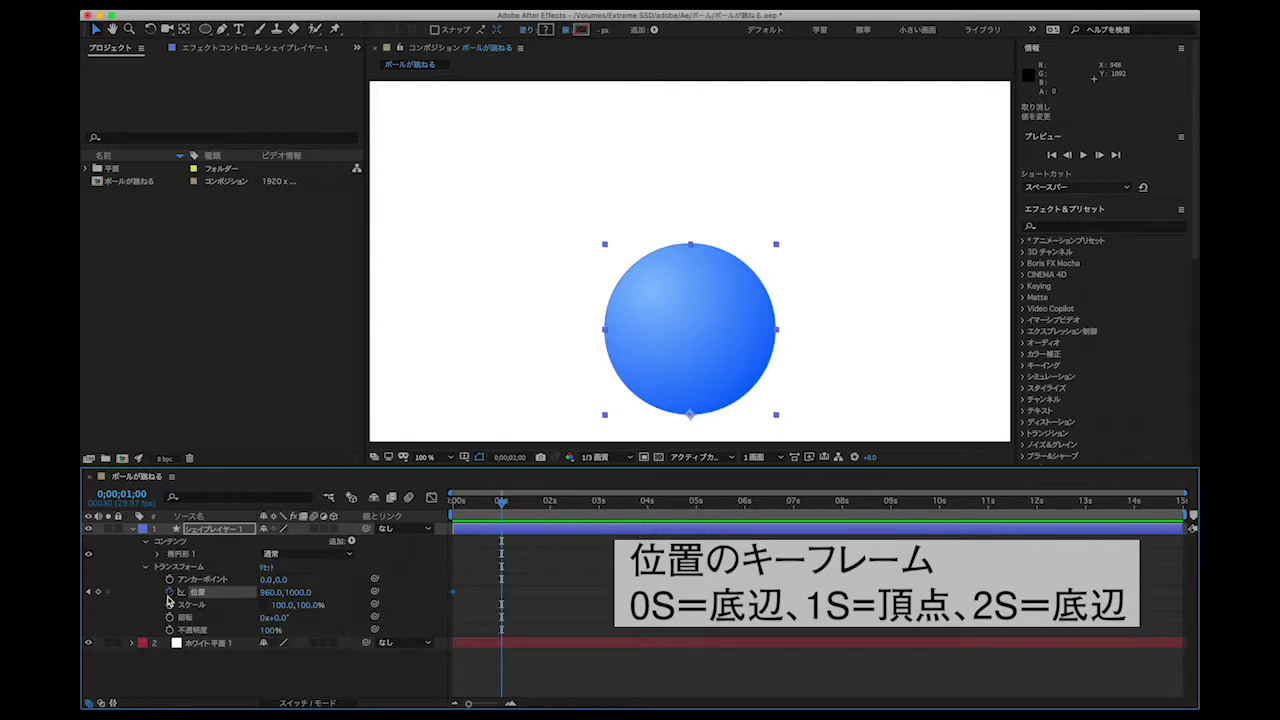
drag(310, 591, 88, 591)
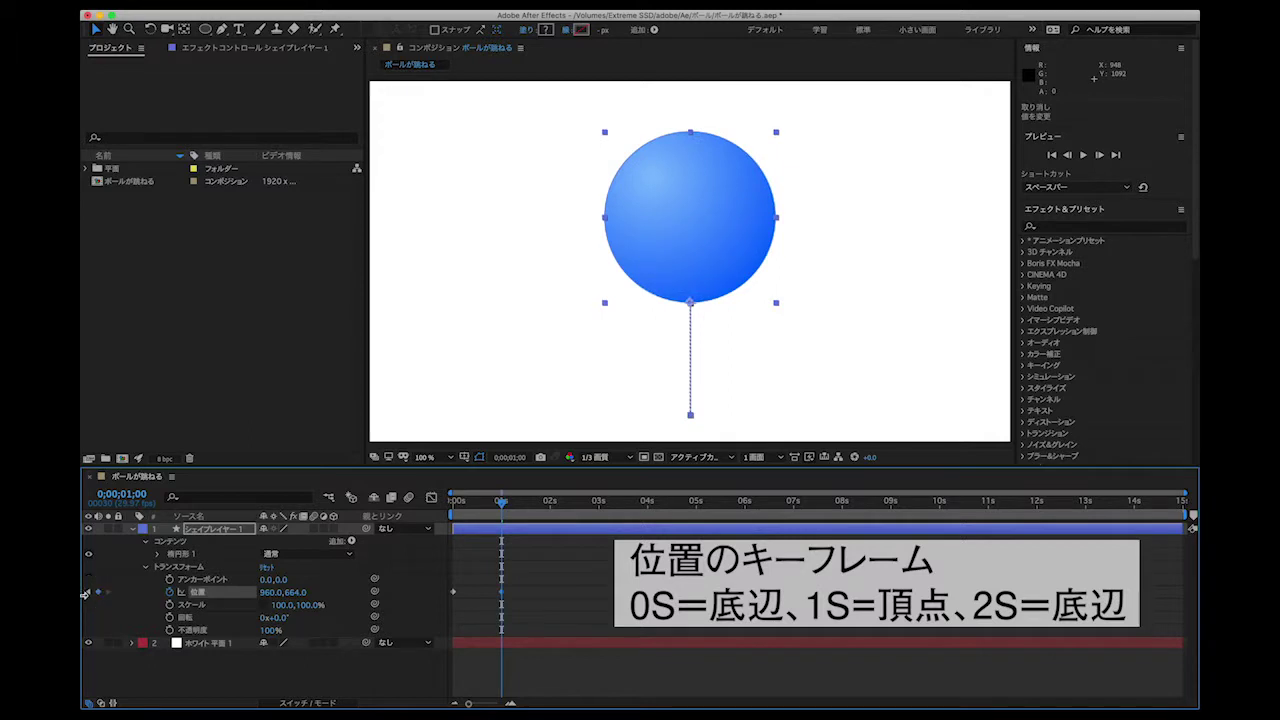
drag(298, 592, 255, 597)
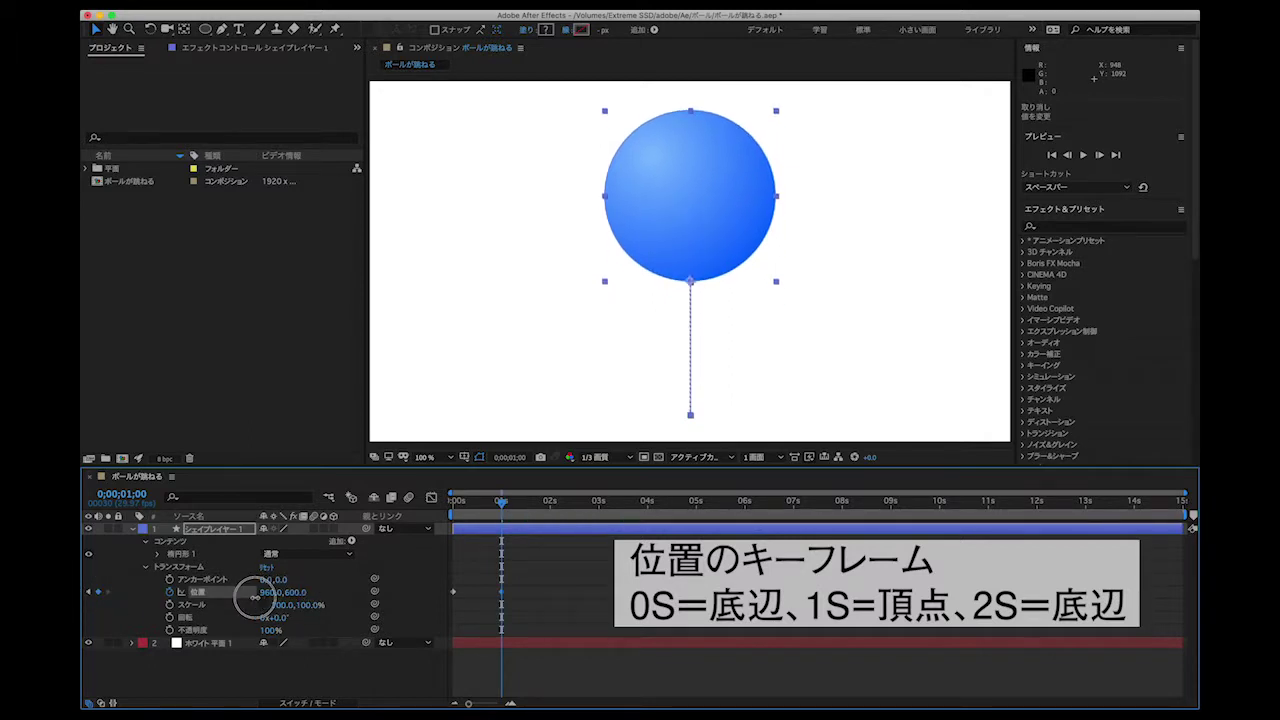
drag(514, 510, 550, 505)
text(1000)
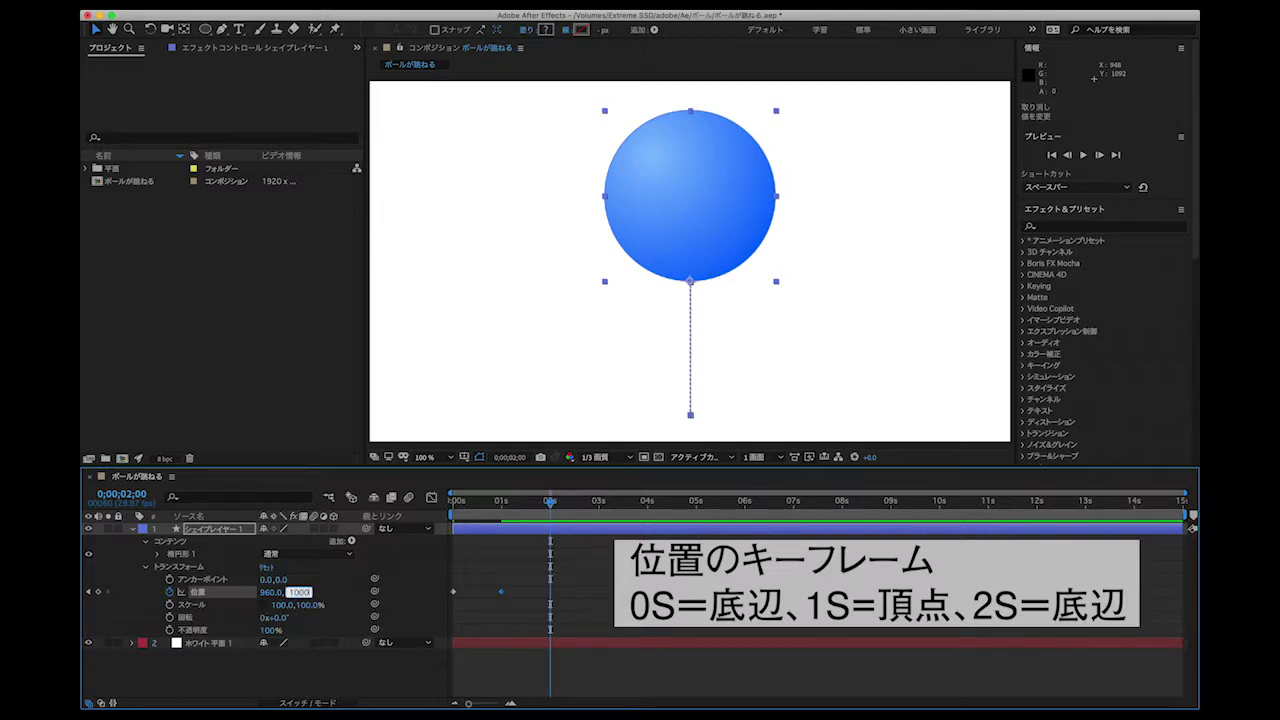
key(Return)
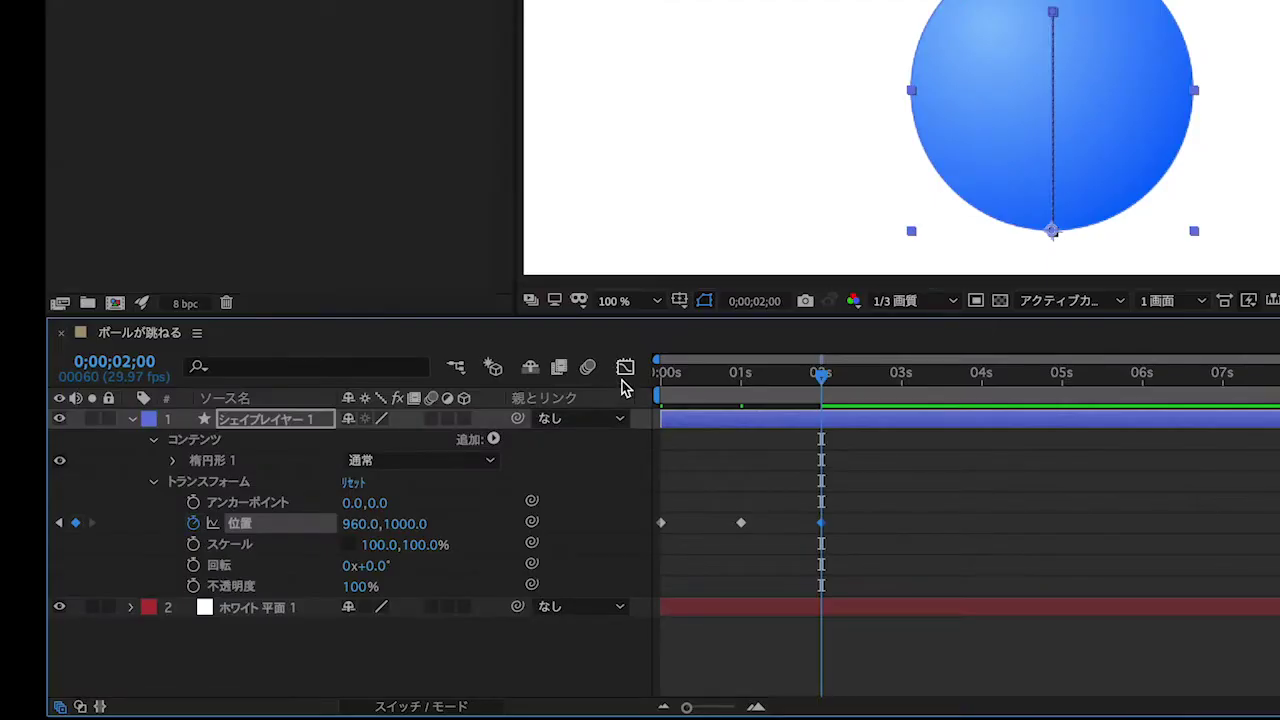
In the speed graph, drop the 1 s keyframe's speed to 0 px/s.
click(625, 370)
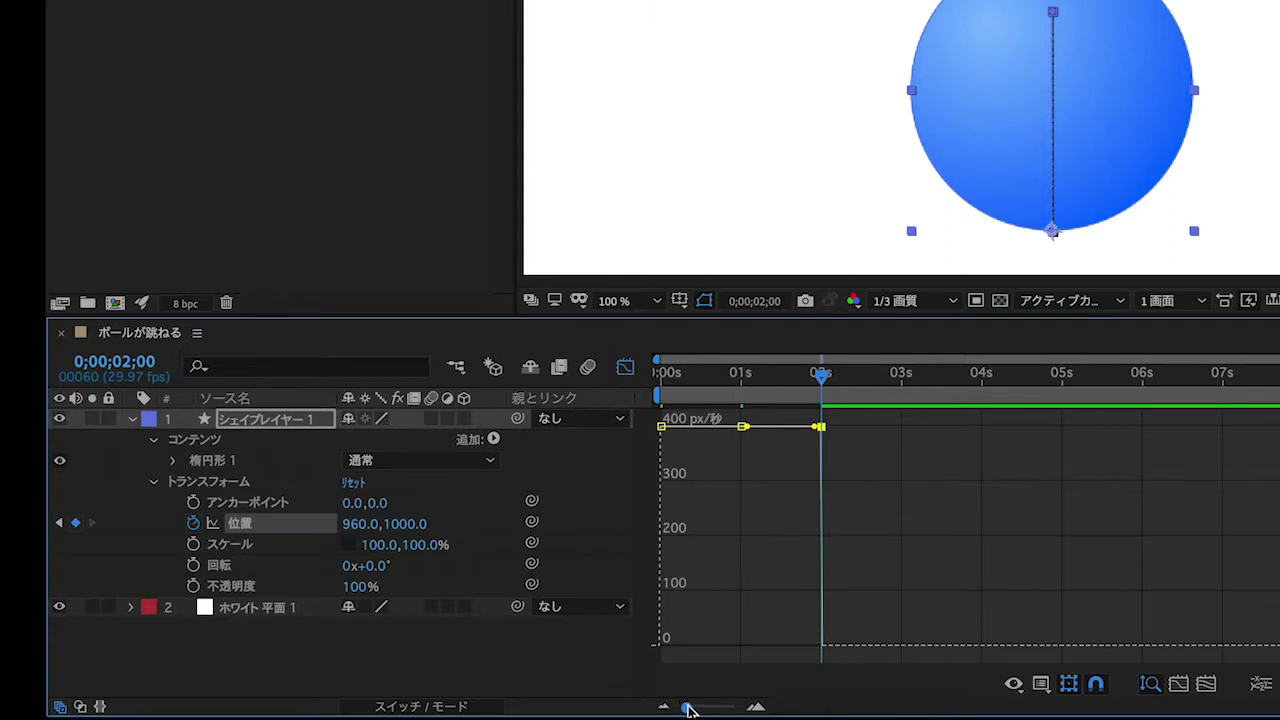
drag(686, 708, 718, 708)
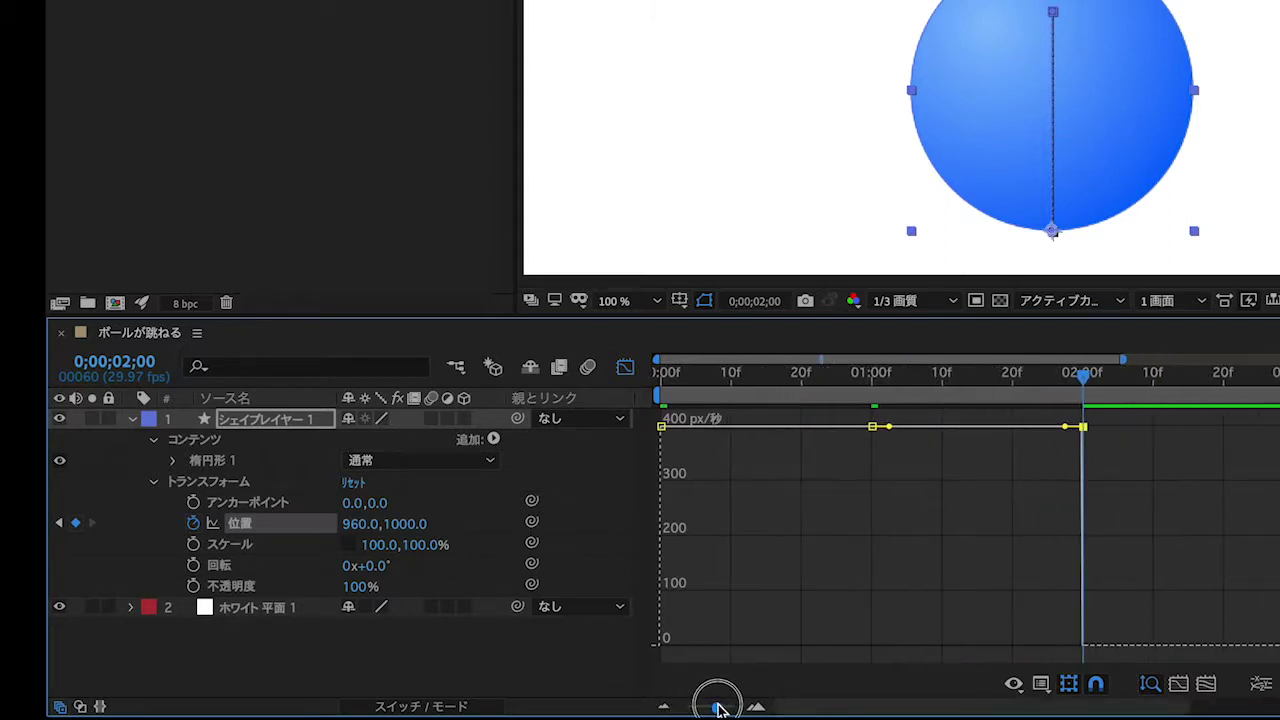
drag(873, 427, 872, 646)
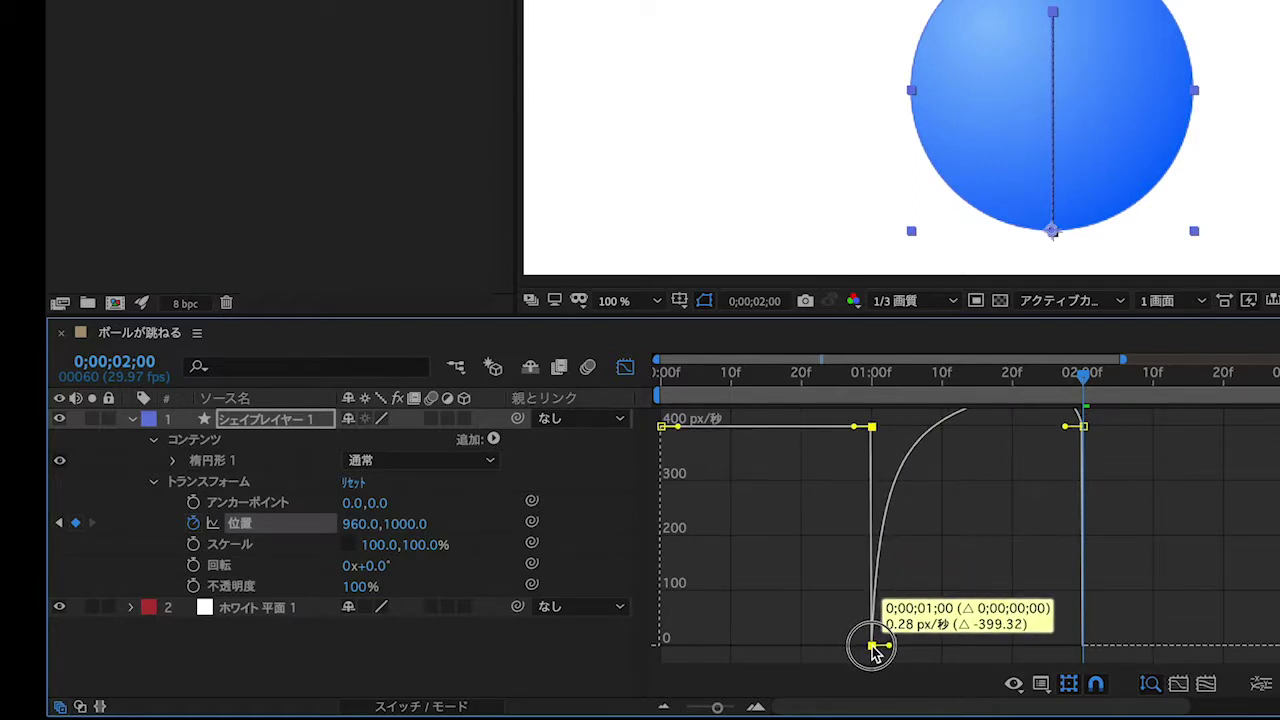
drag(872, 646, 872, 648)
drag(873, 455, 875, 648)
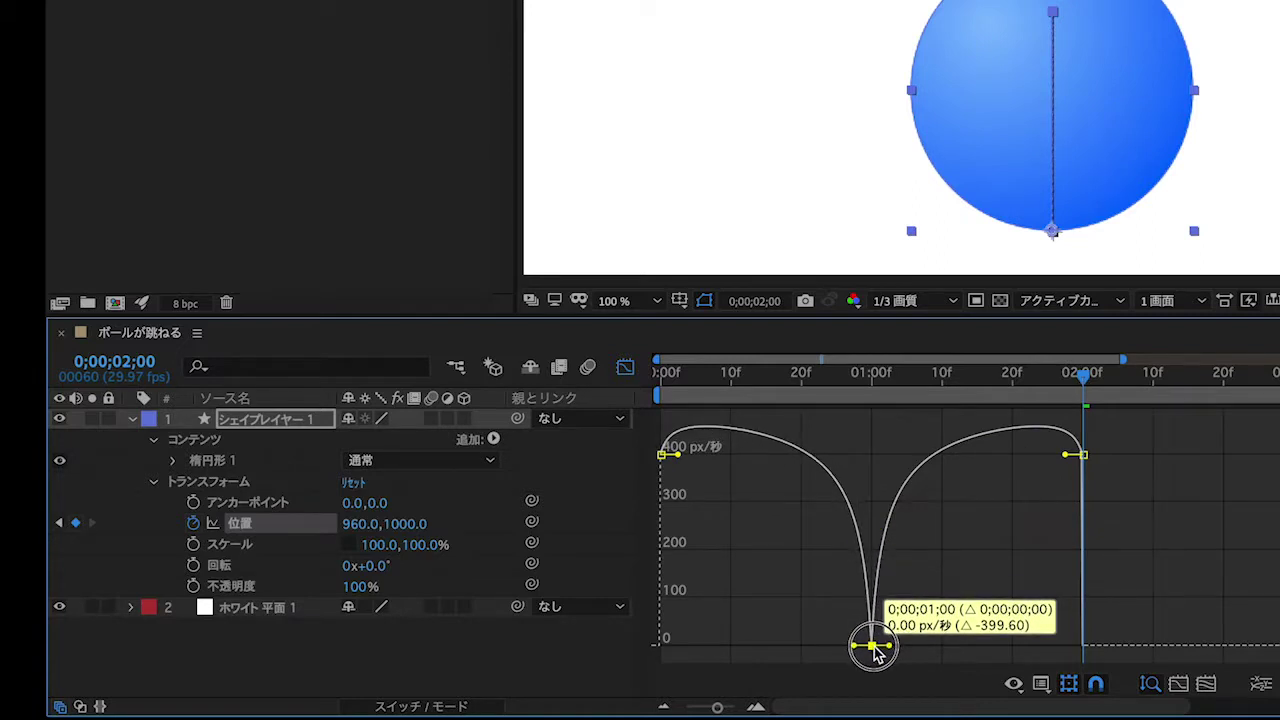
key(j)
Extend the peak keyframe's easing in and out to about 60% influence, then preview.
drag(857, 650, 809, 648)
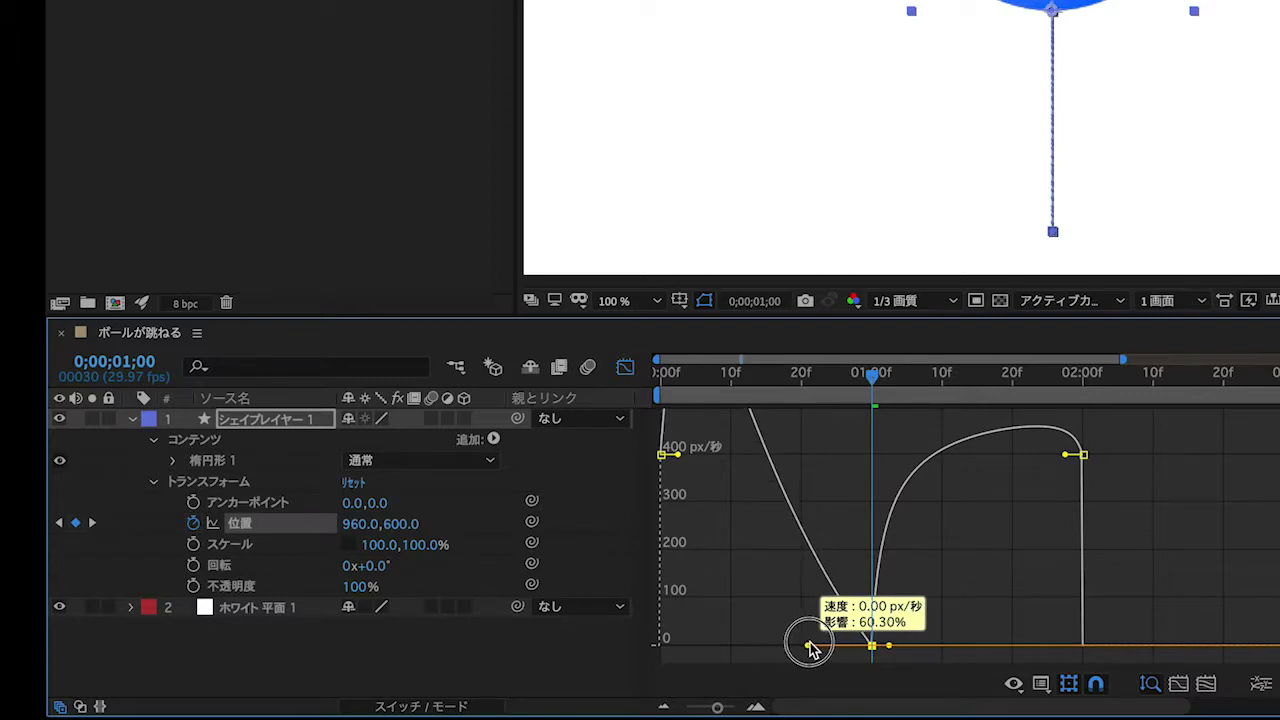
drag(809, 648, 809, 648)
drag(889, 646, 940, 650)
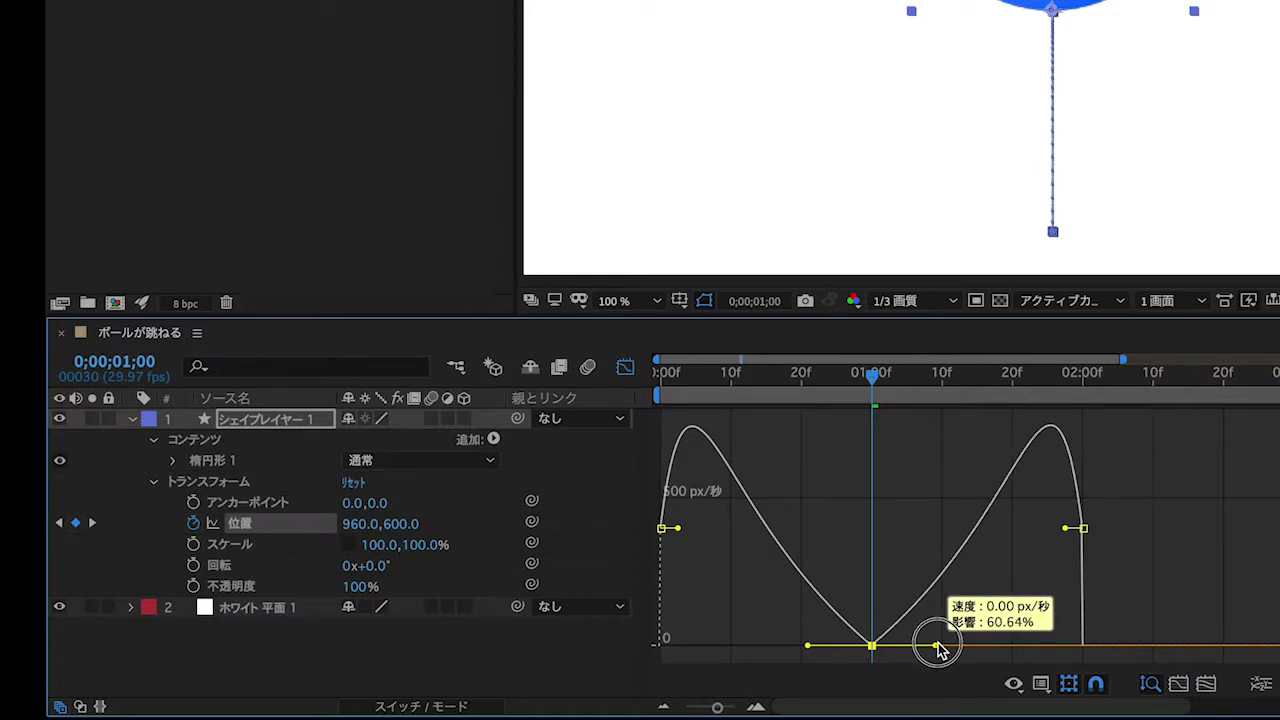
drag(937, 648, 942, 650)
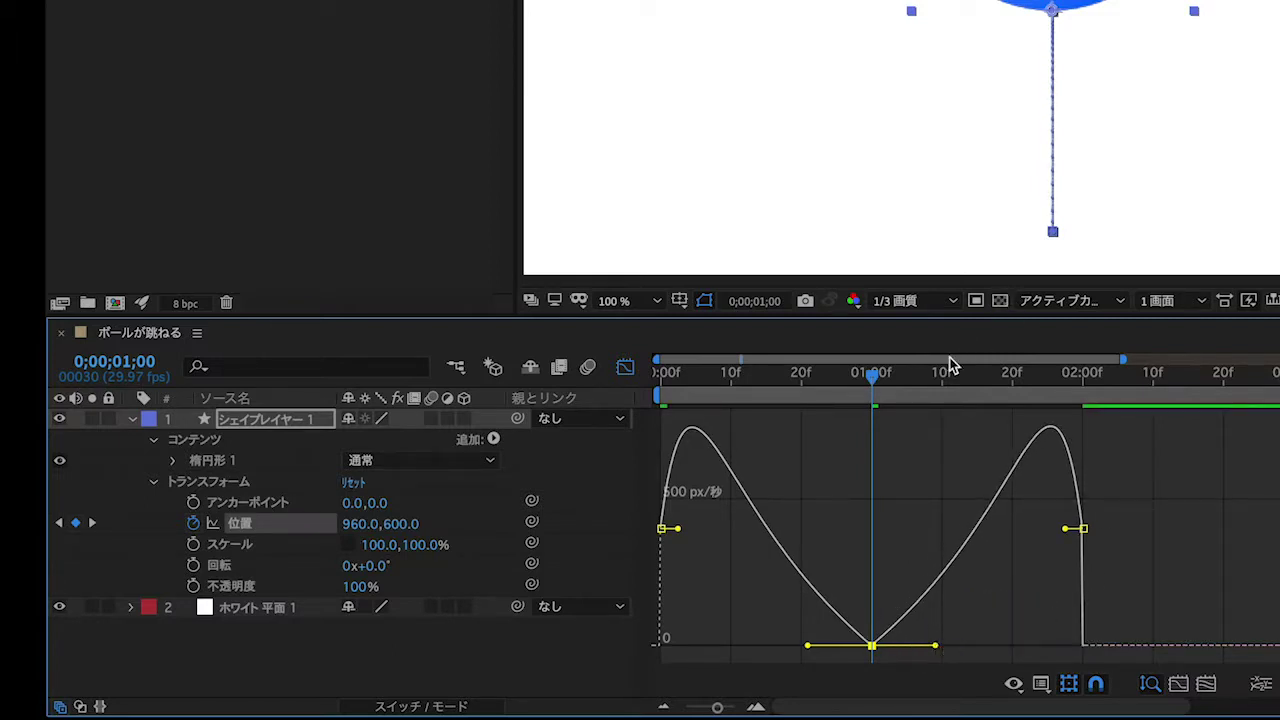
key(shift+F3)
key(space)
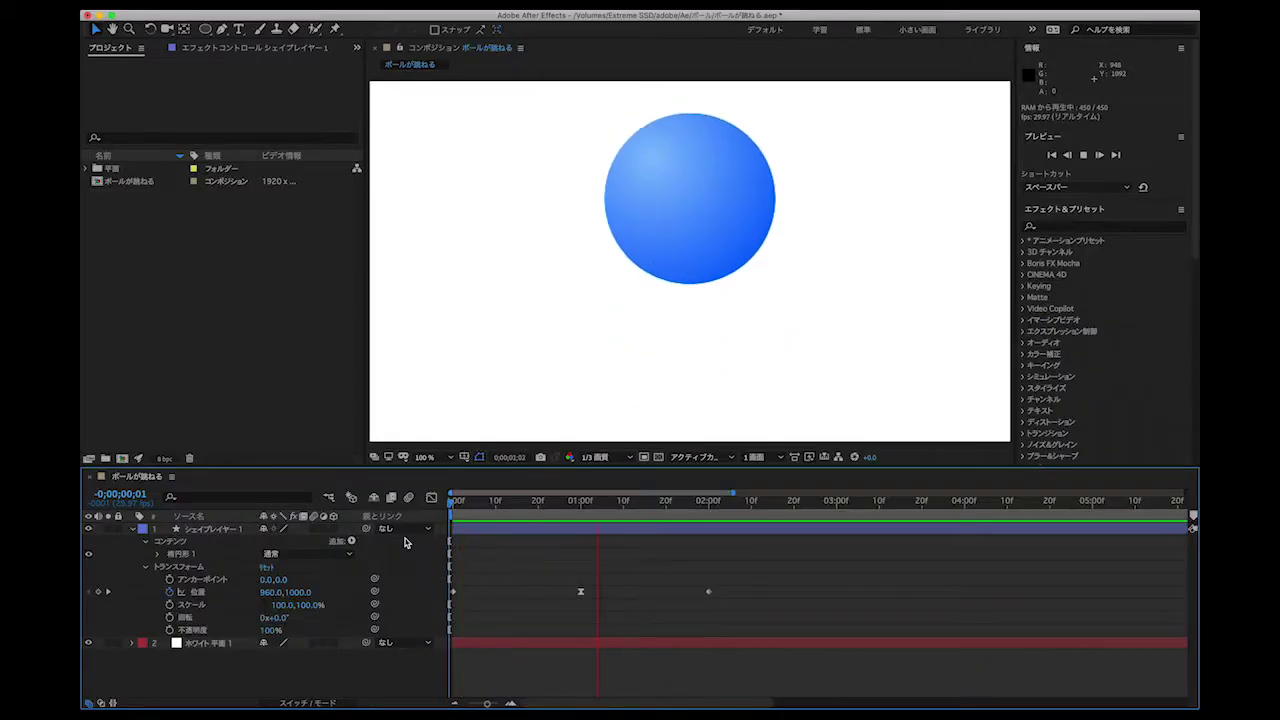
Stop the preview, return to frame 0 and show the Position speed curve.
key(space)
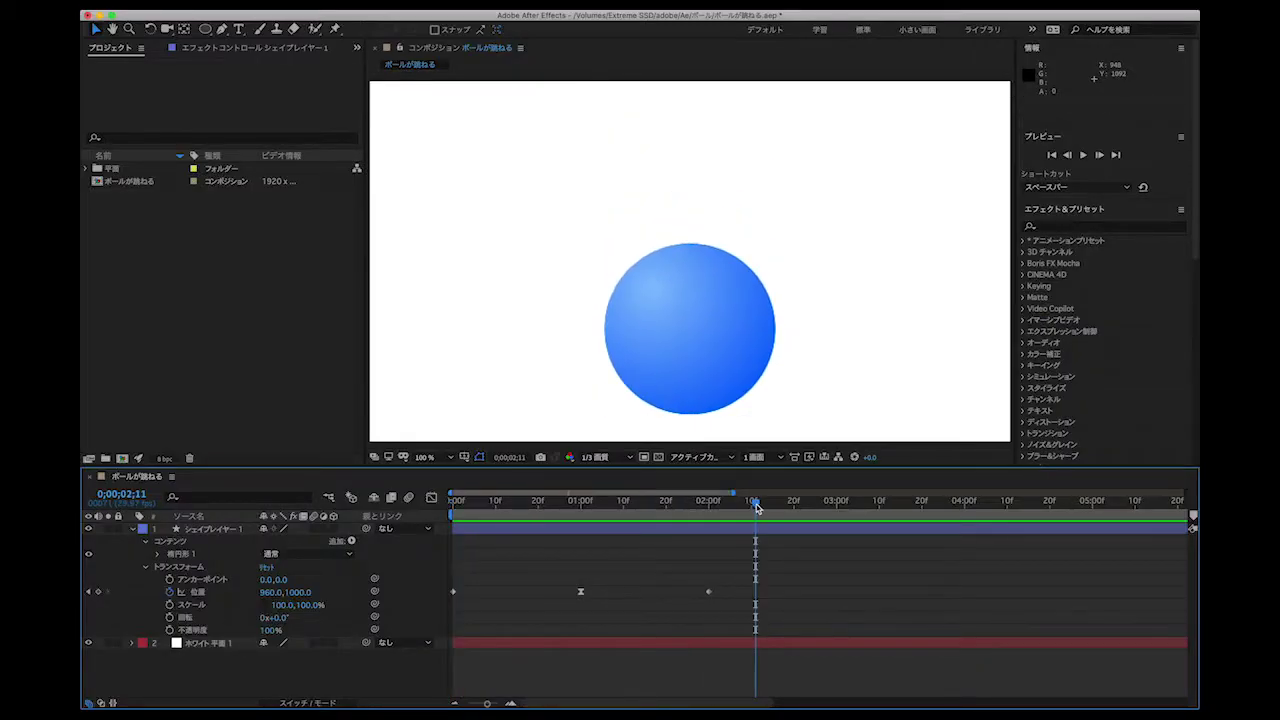
drag(757, 508, 455, 500)
click(431, 497)
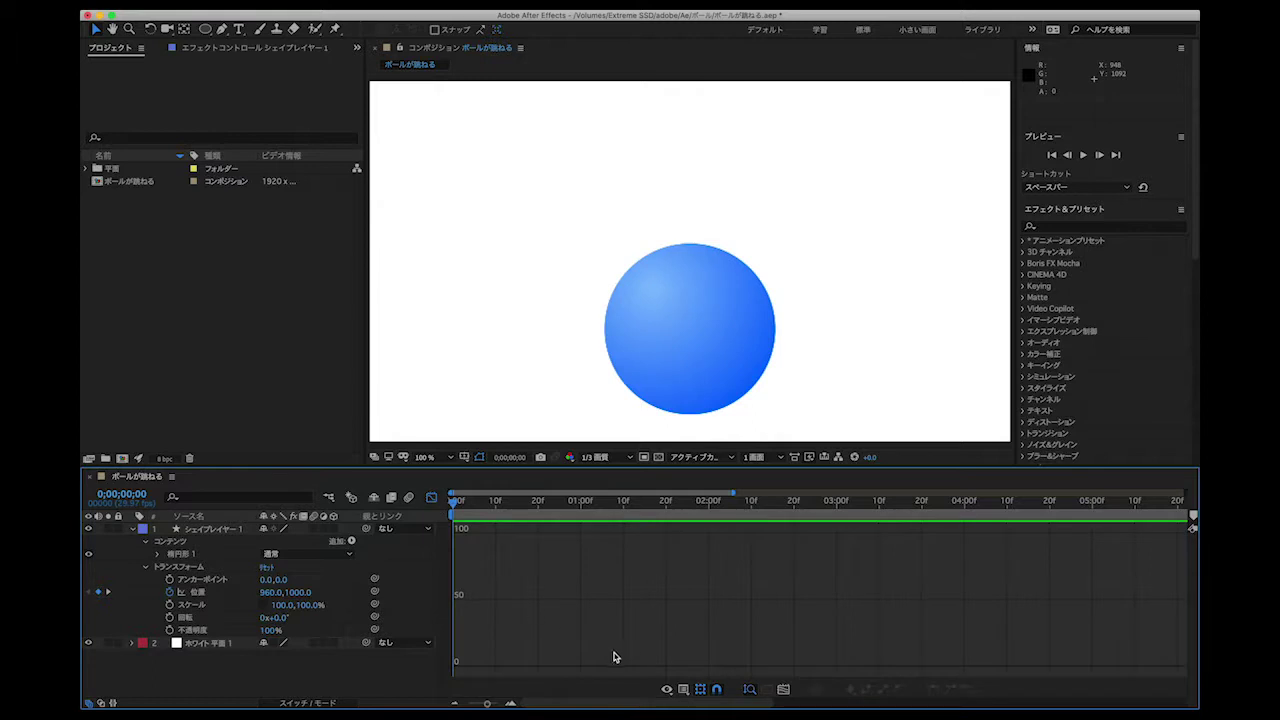
click(215, 592)
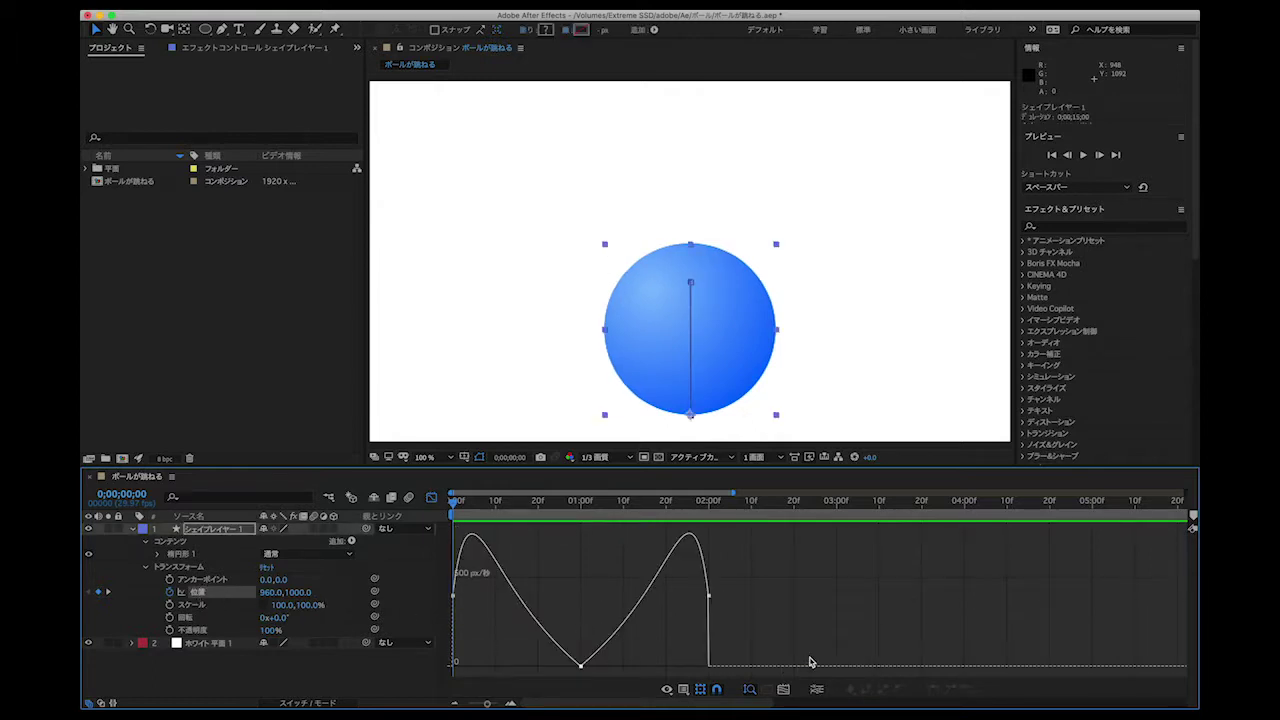
Replay the bounce, switch back to layer bars and add a Position expression.
key(space)
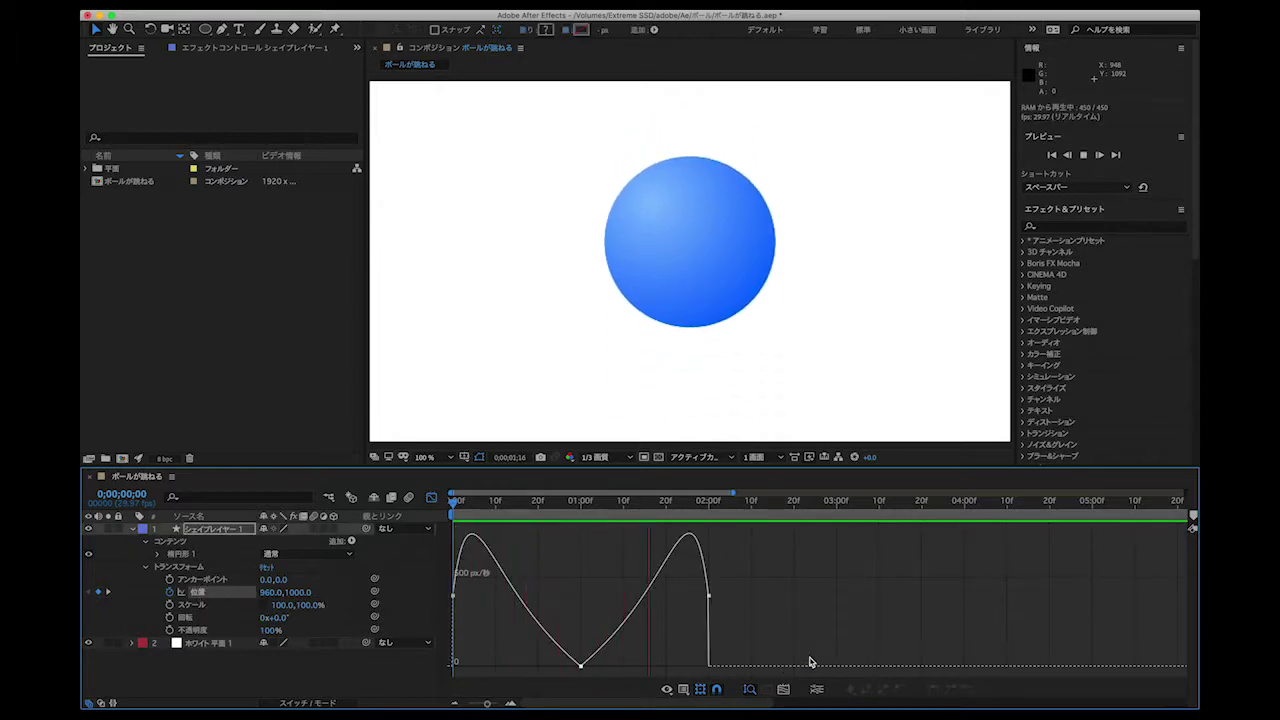
key(space)
key(shift+F3)
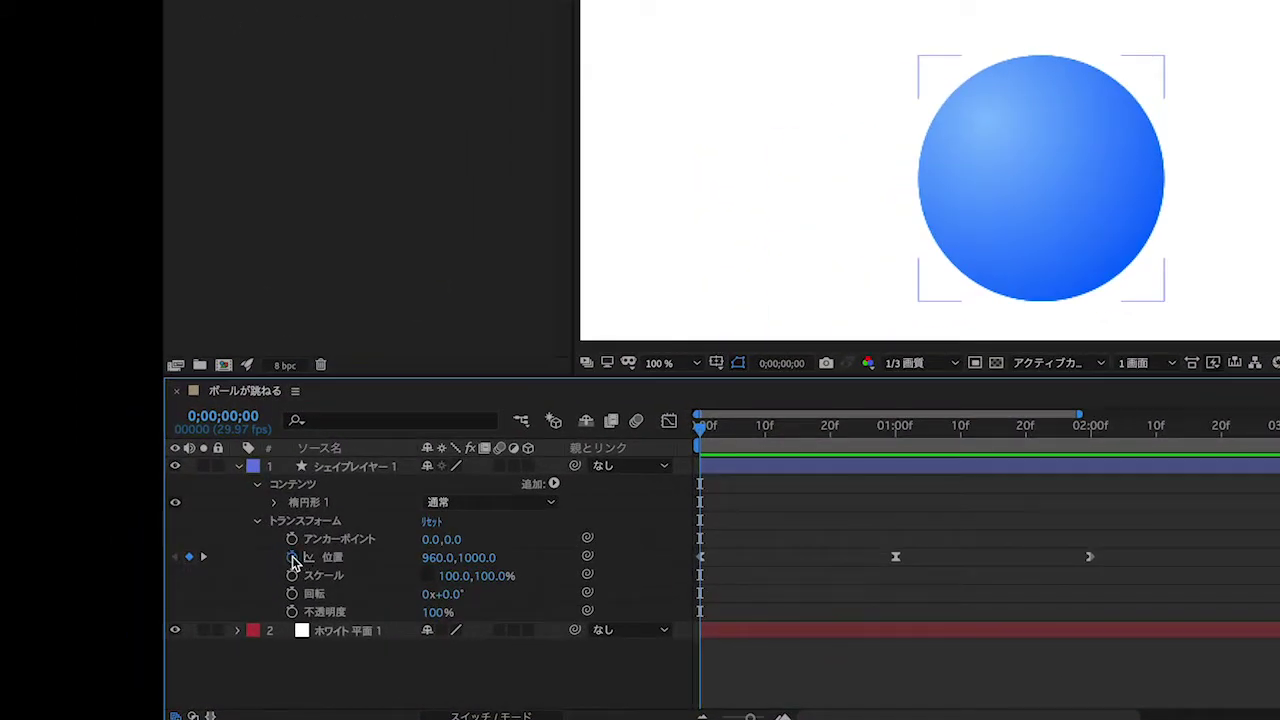
alt+click(292, 558)
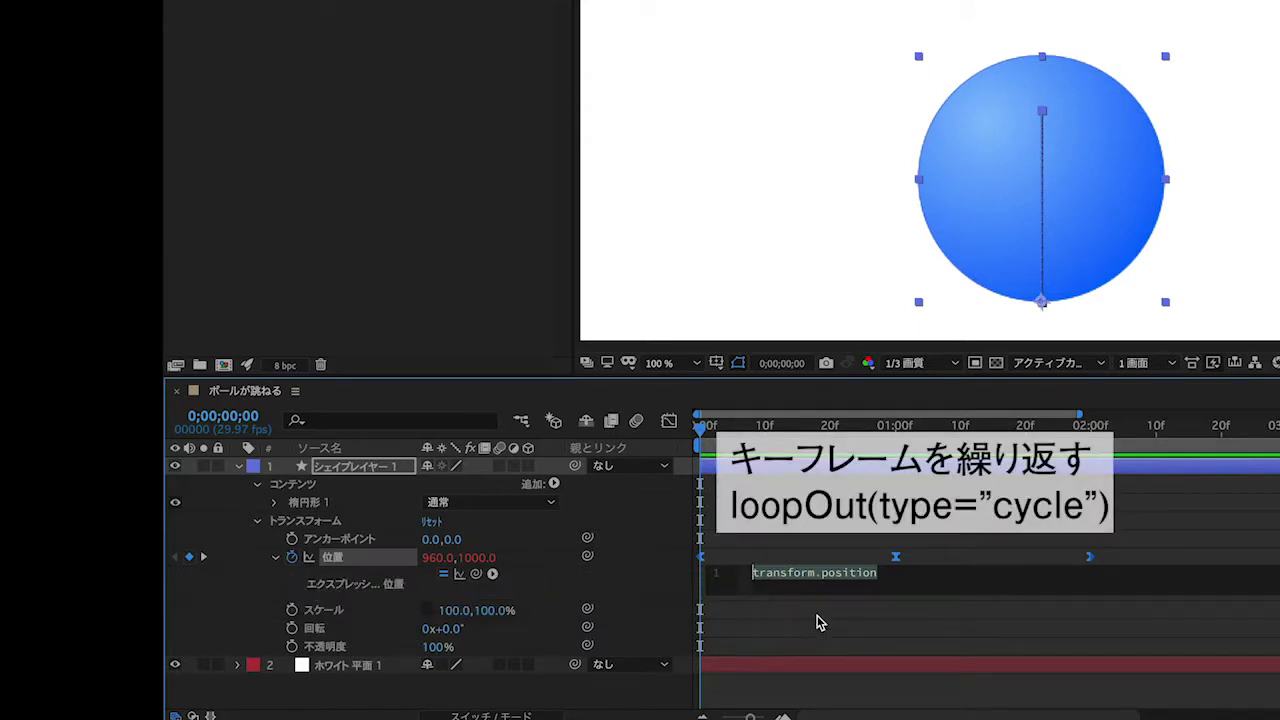
Replace the Position expression with loopOut(type="cycle") and preview the repeating bounce.
key(BackSpace)
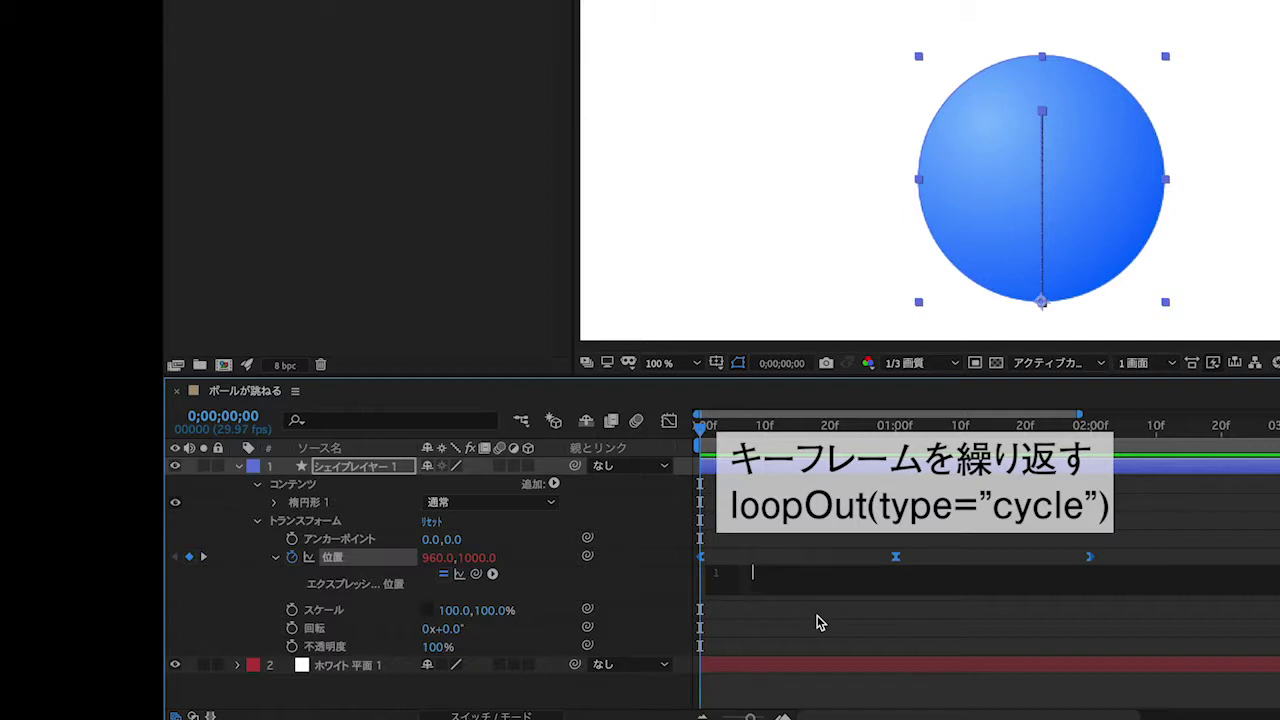
text(loo)
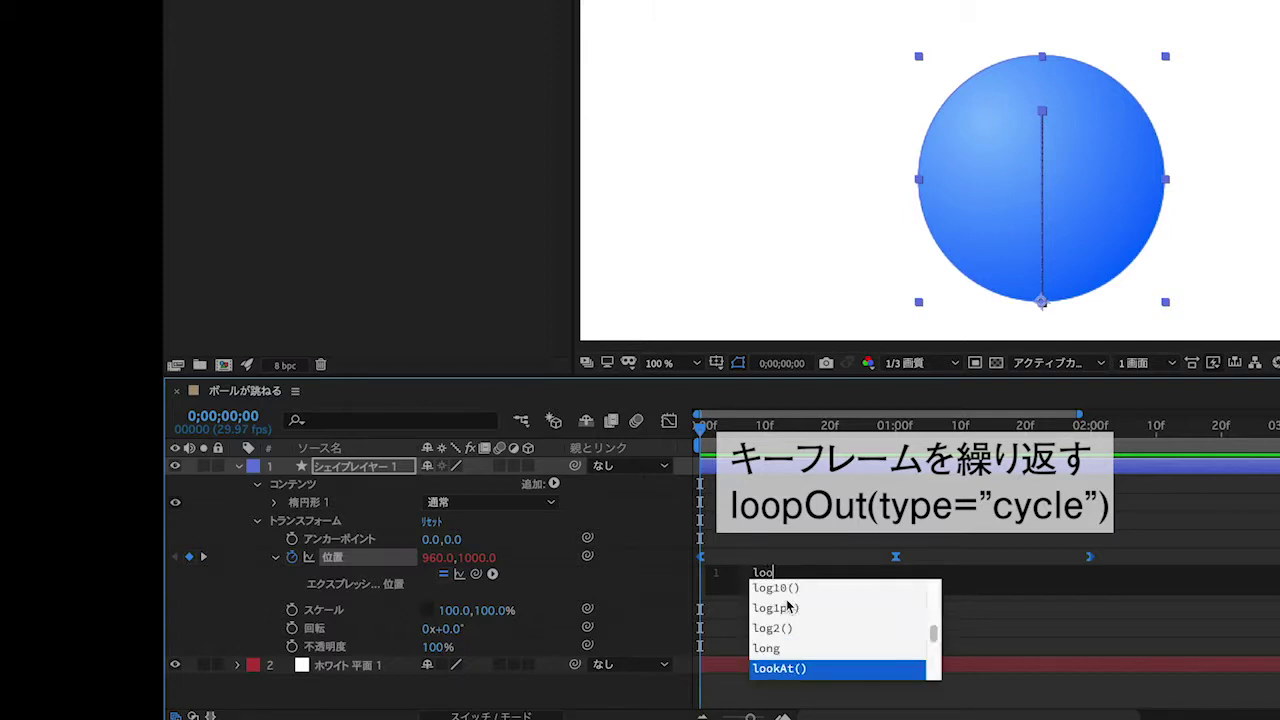
text(p)
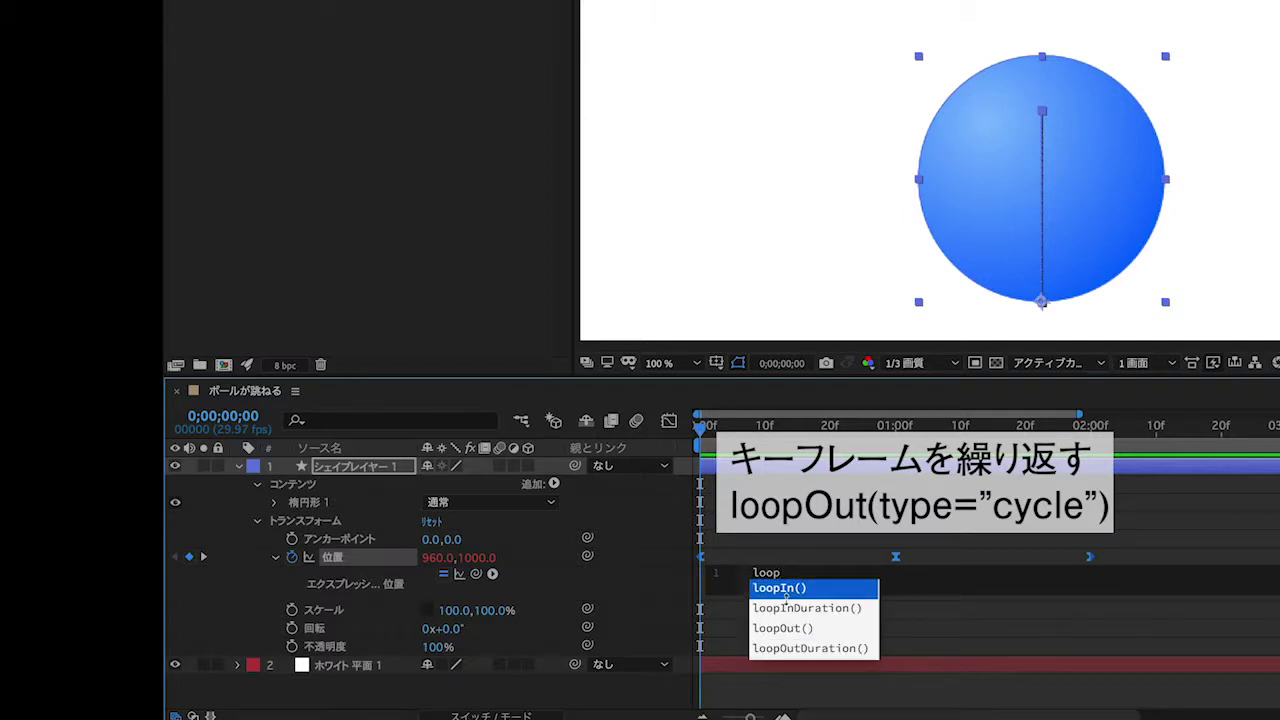
text(Out)
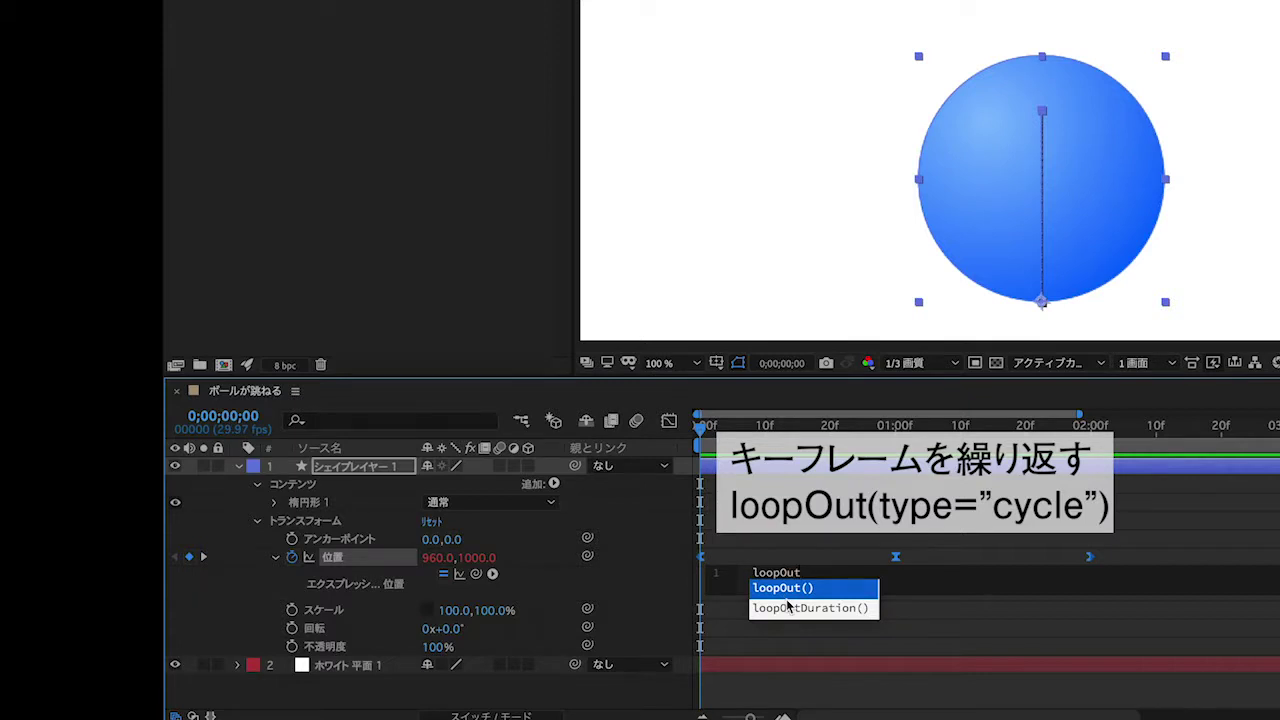
click(786, 594)
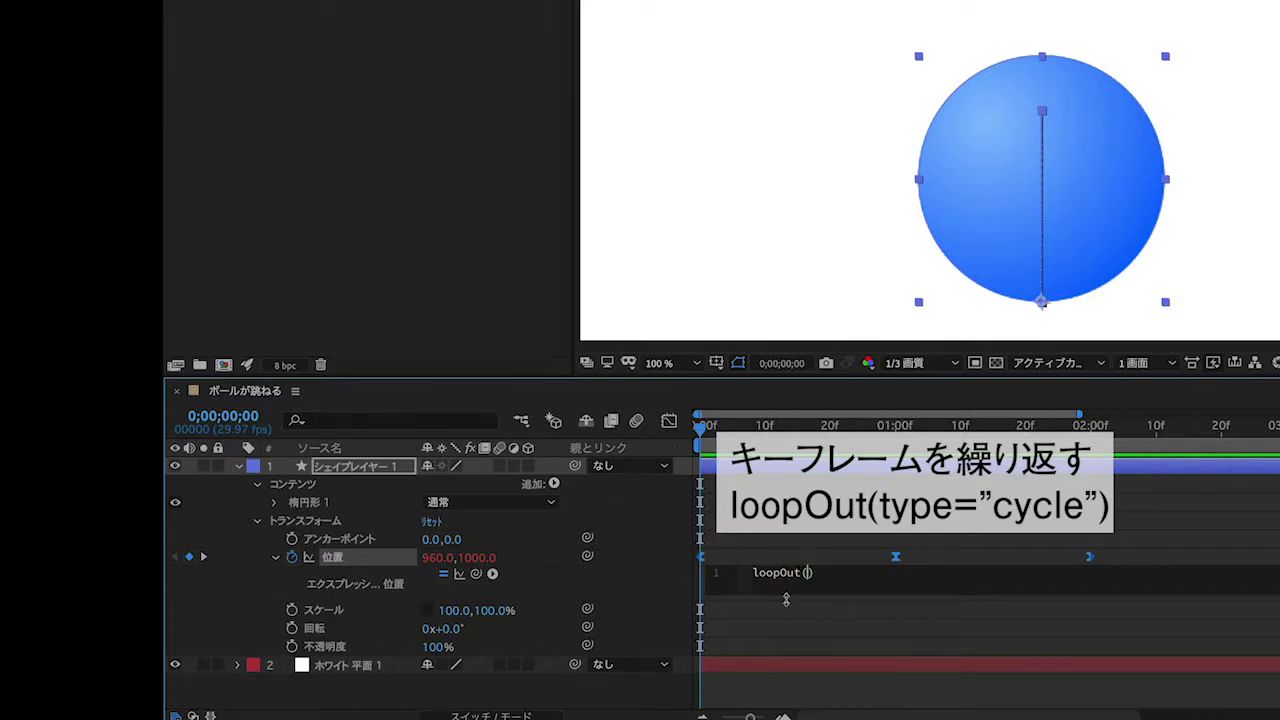
text(t)
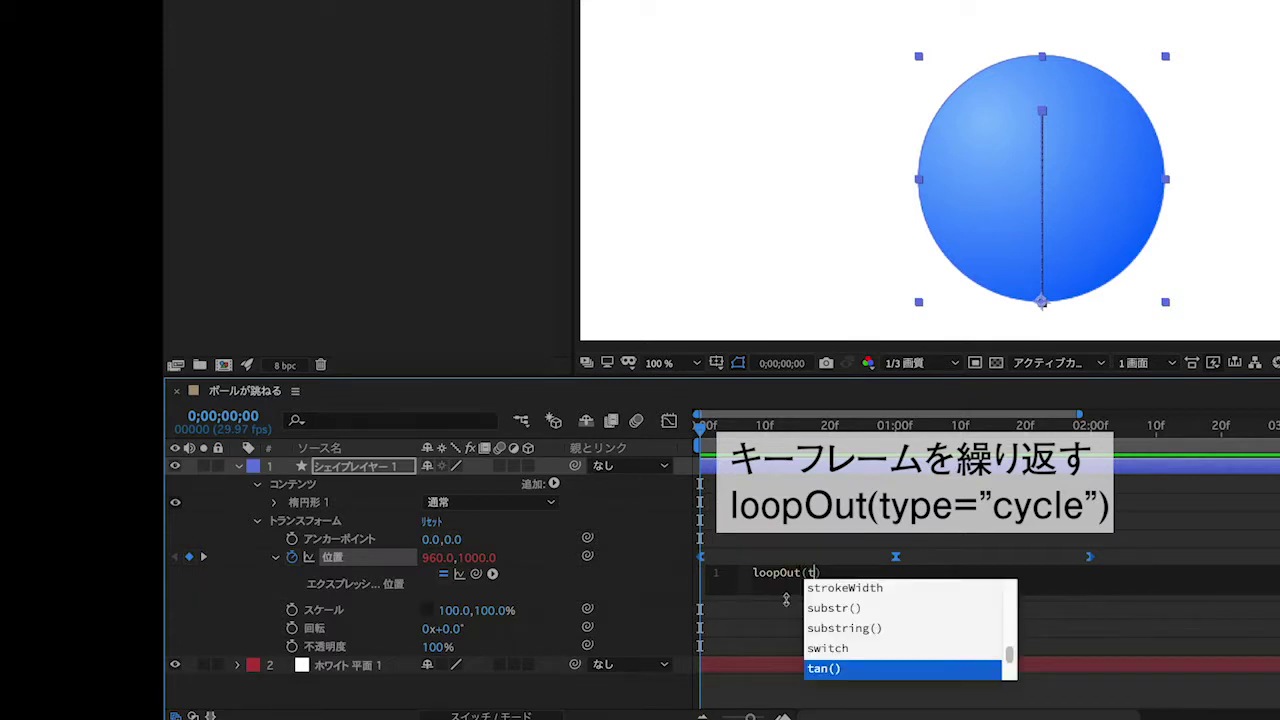
text(ype)
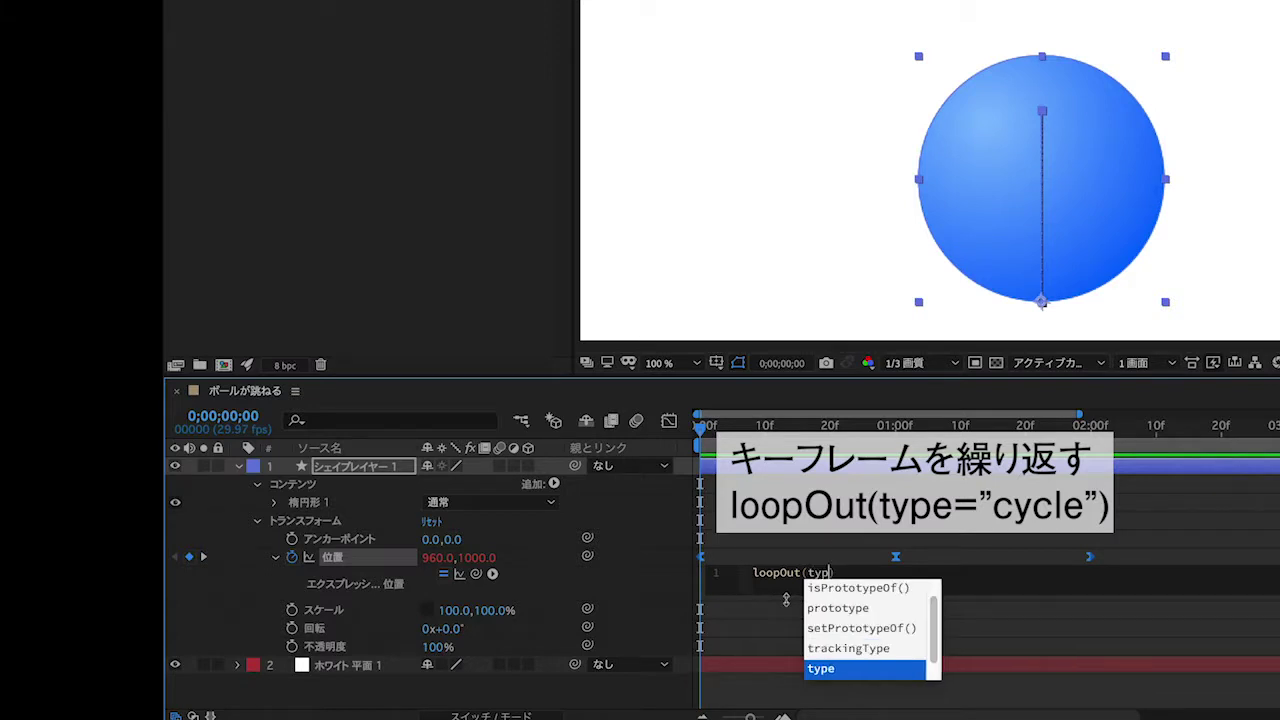
text(=")
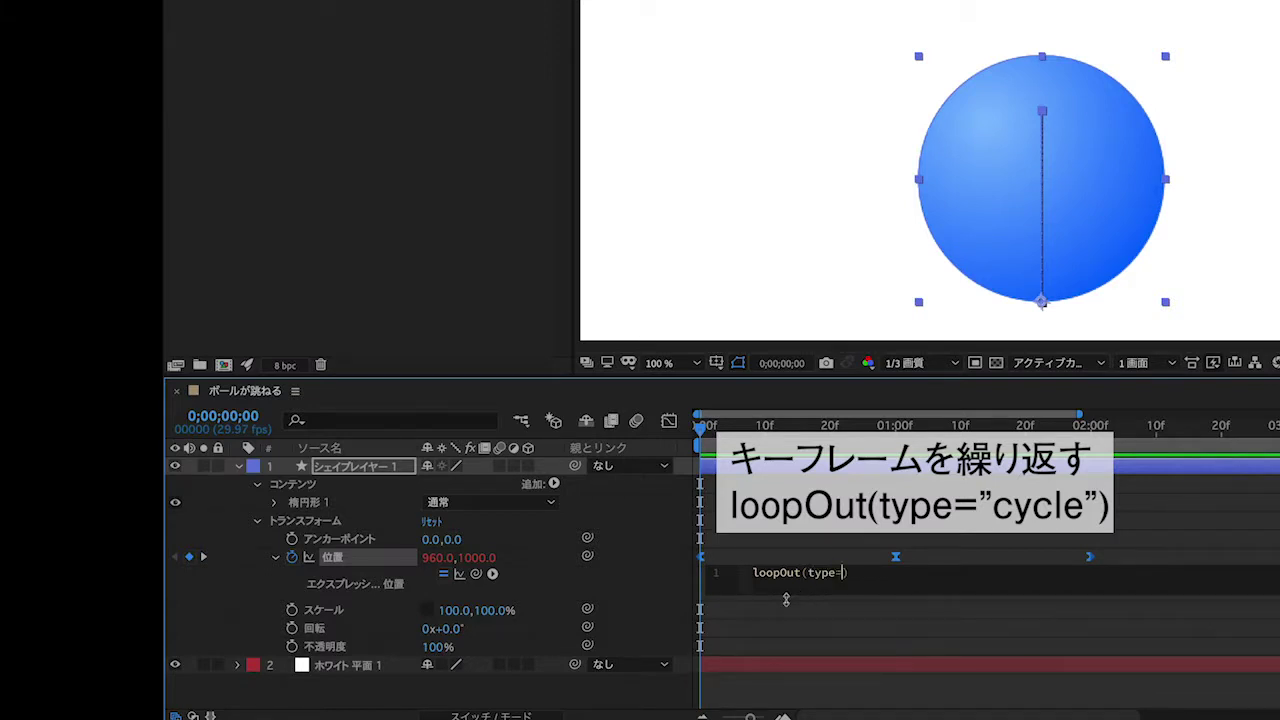
text(cycle)
click(786, 613)
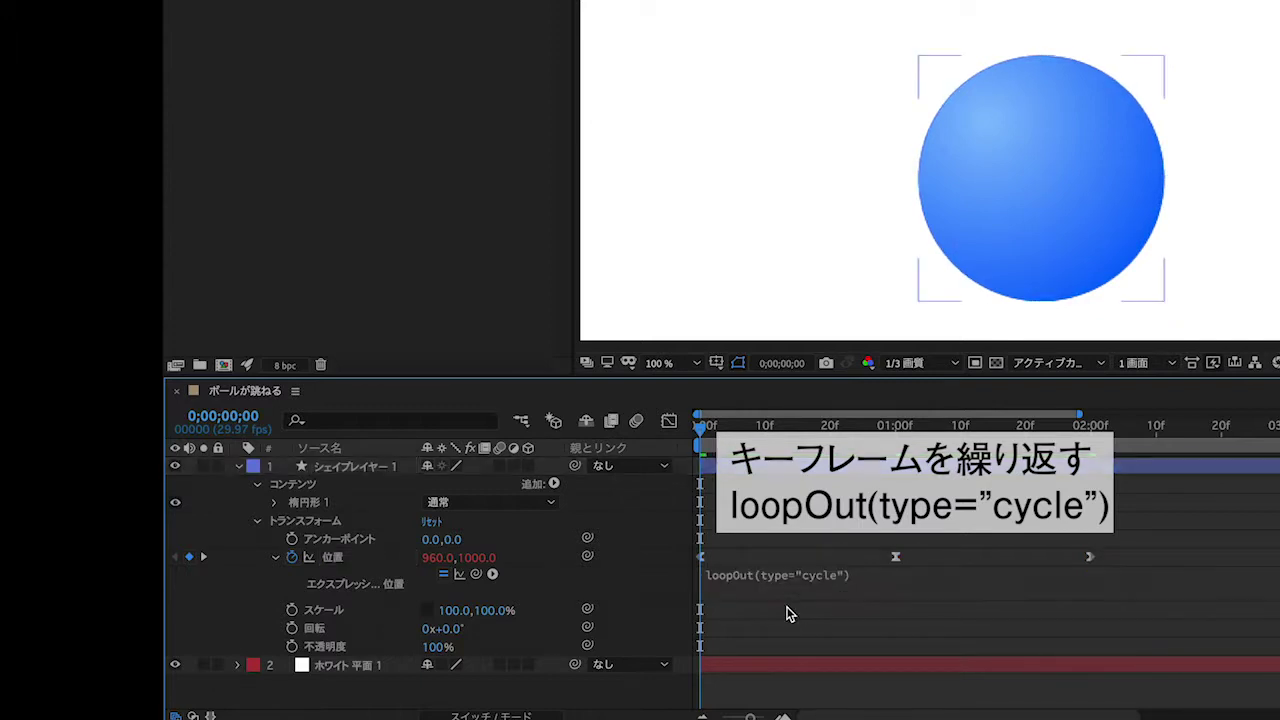
key(space)
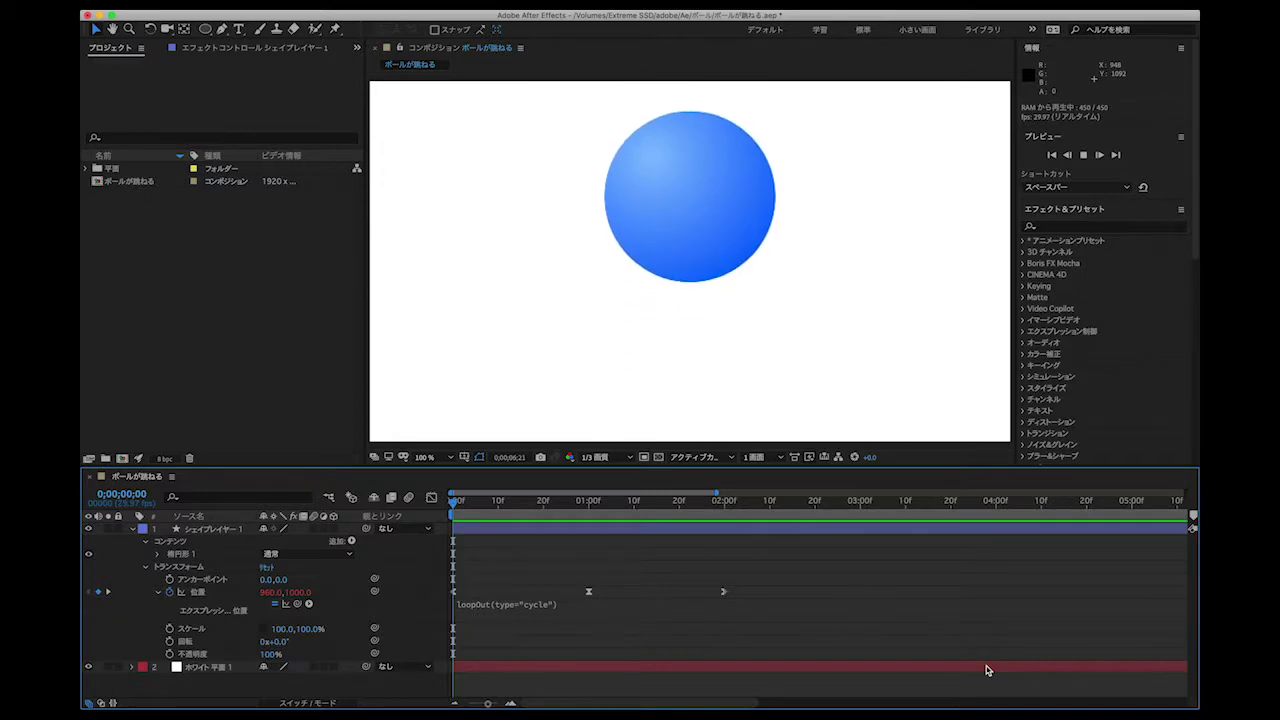
Keyframe the ball's Scale at frame 0, squashed to 120×45%.
key(space)
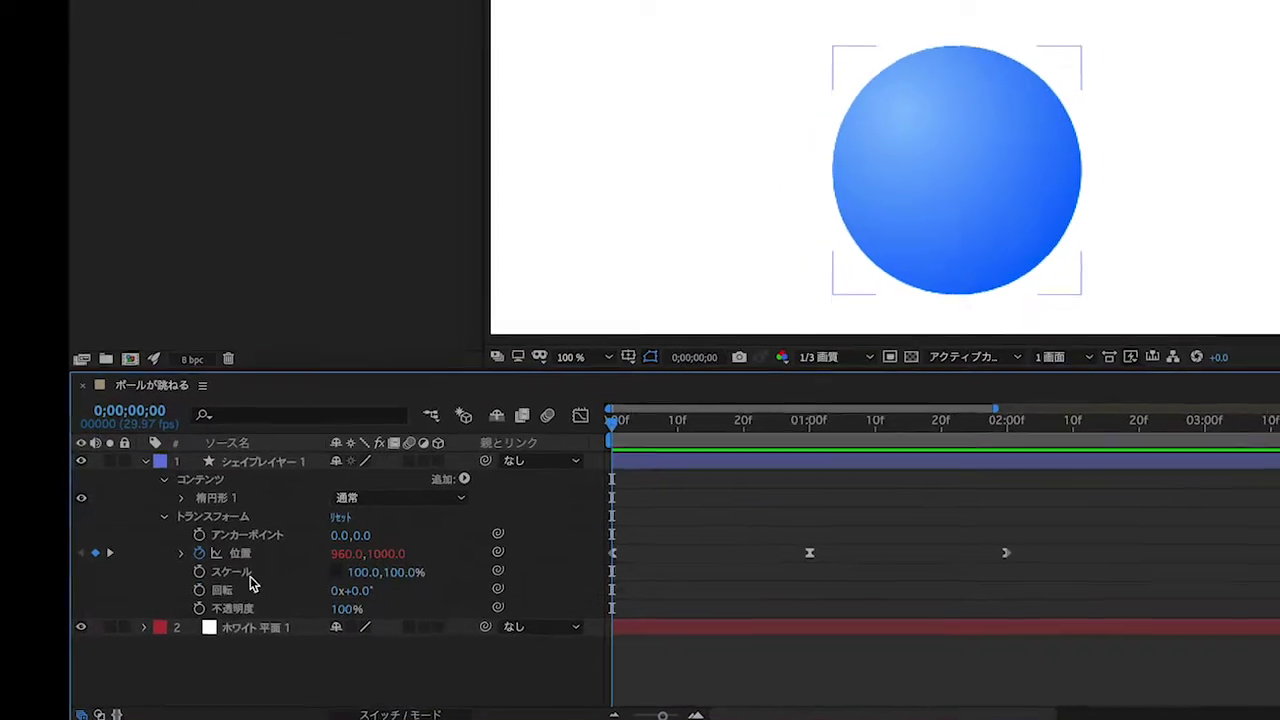
click(186, 585)
drag(400, 571, 346, 571)
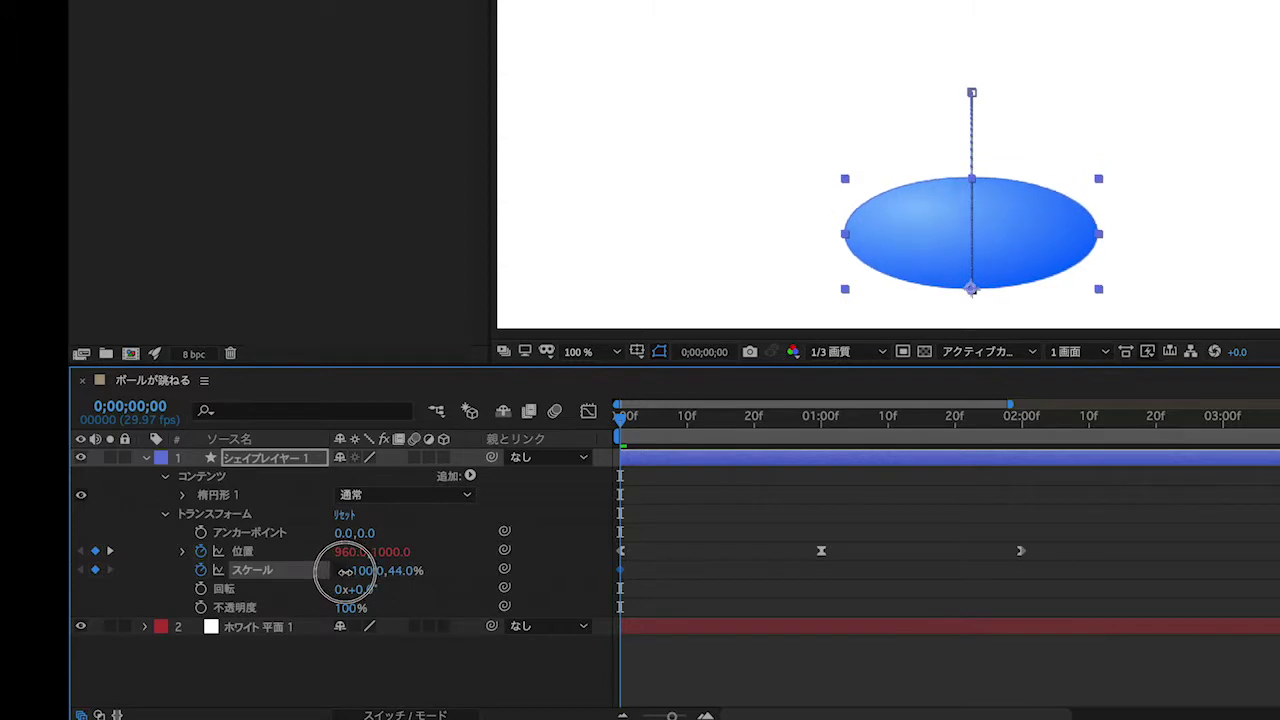
drag(364, 571, 384, 573)
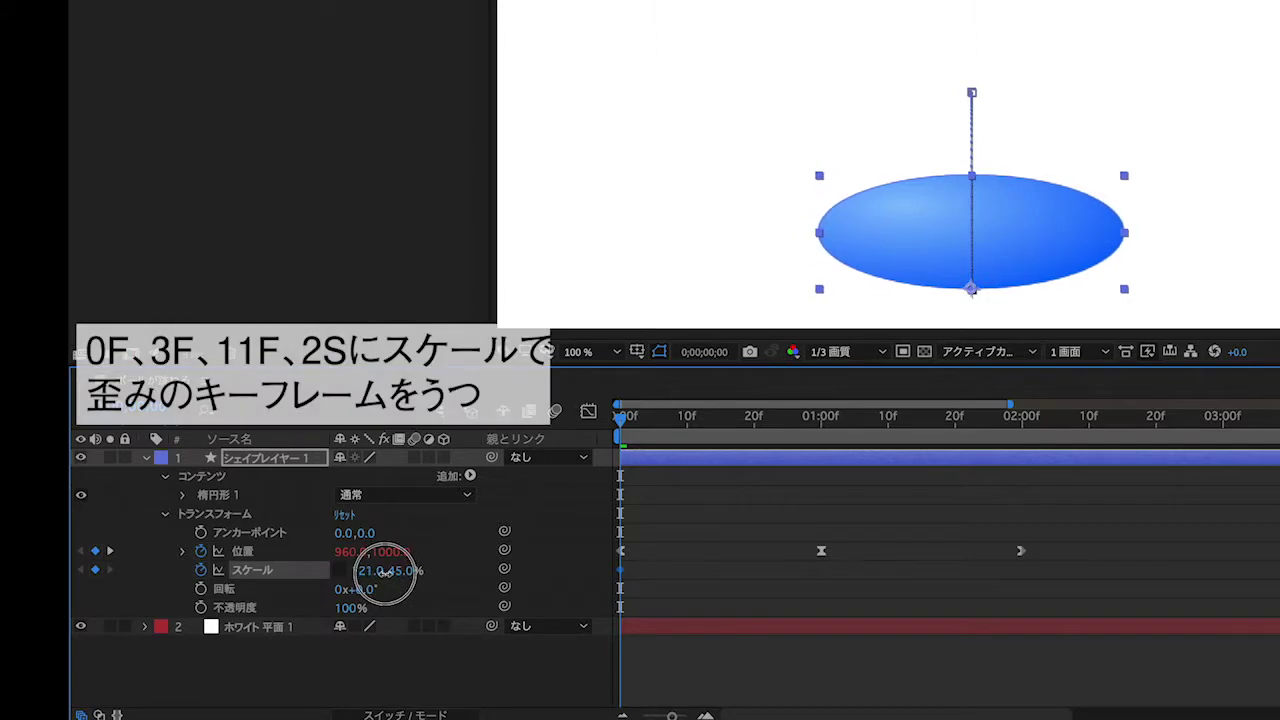
At frame 3, stretch the ball to 75×120% scale.
key(Page_Down)
key(Page_Down)
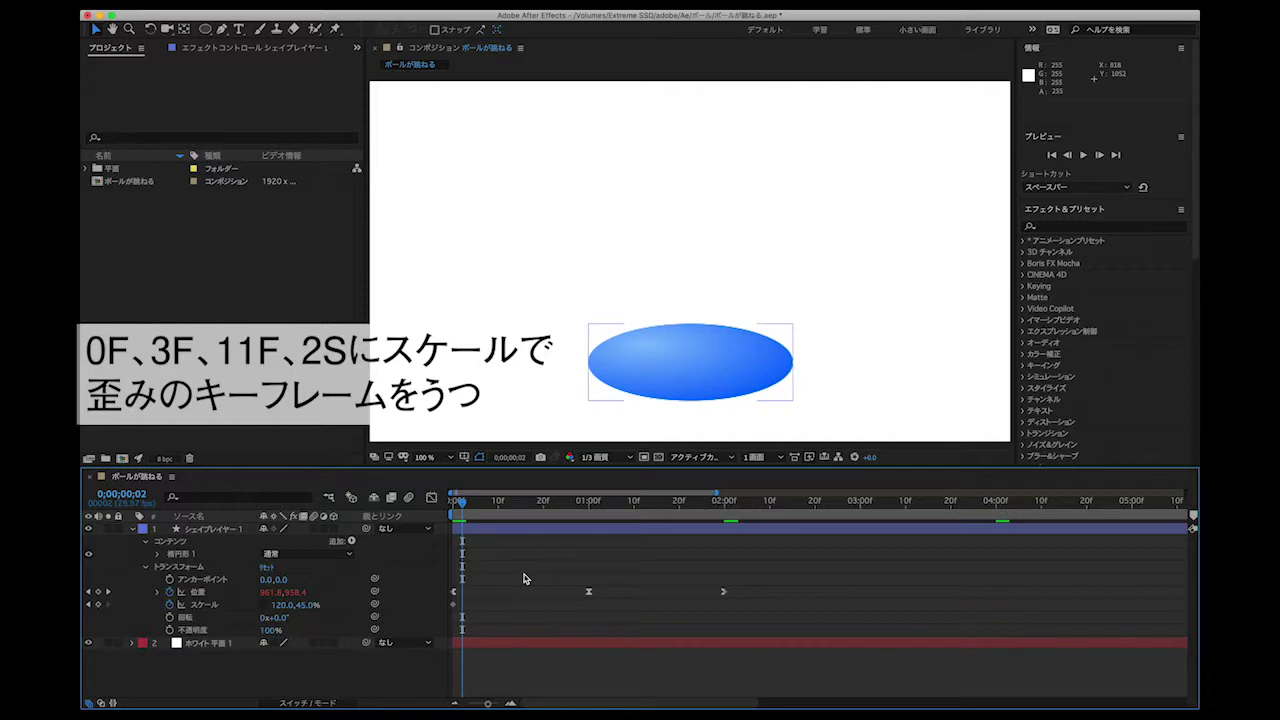
key(Page_Down)
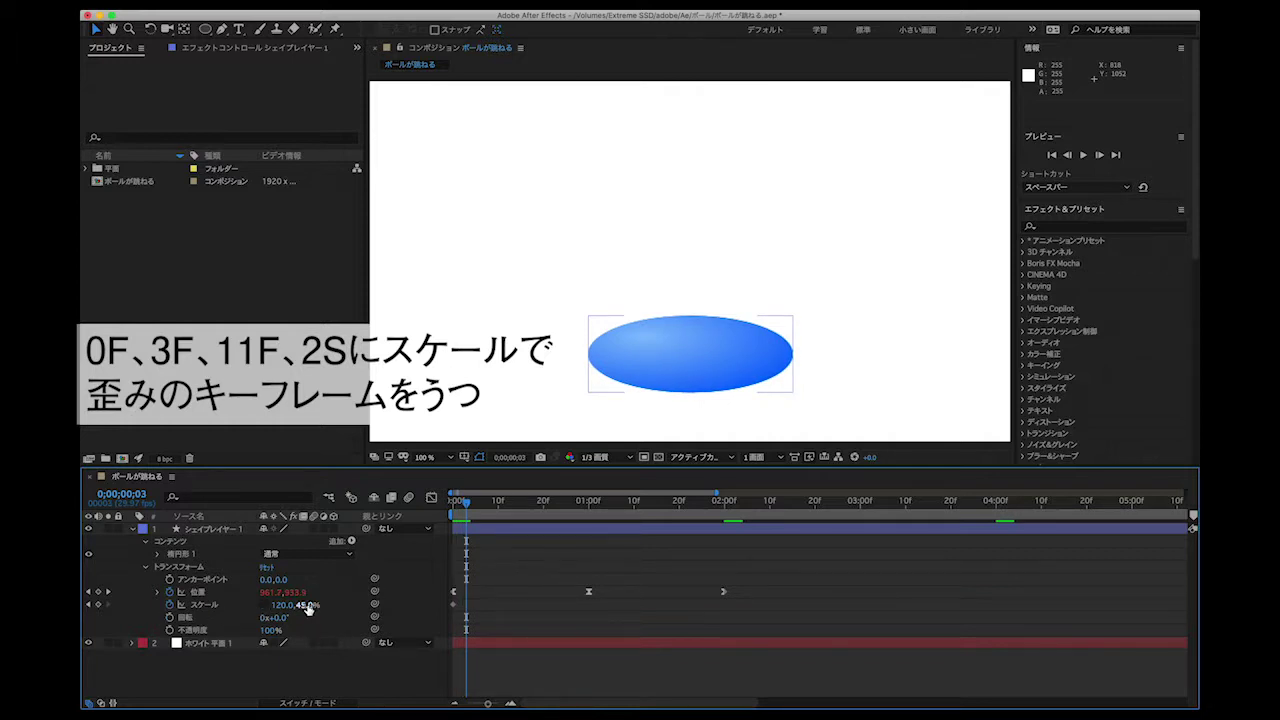
mouse_move(308, 608)
mouse_down()
mouse_move(354, 602)
mouse_move(262, 605)
mouse_up()
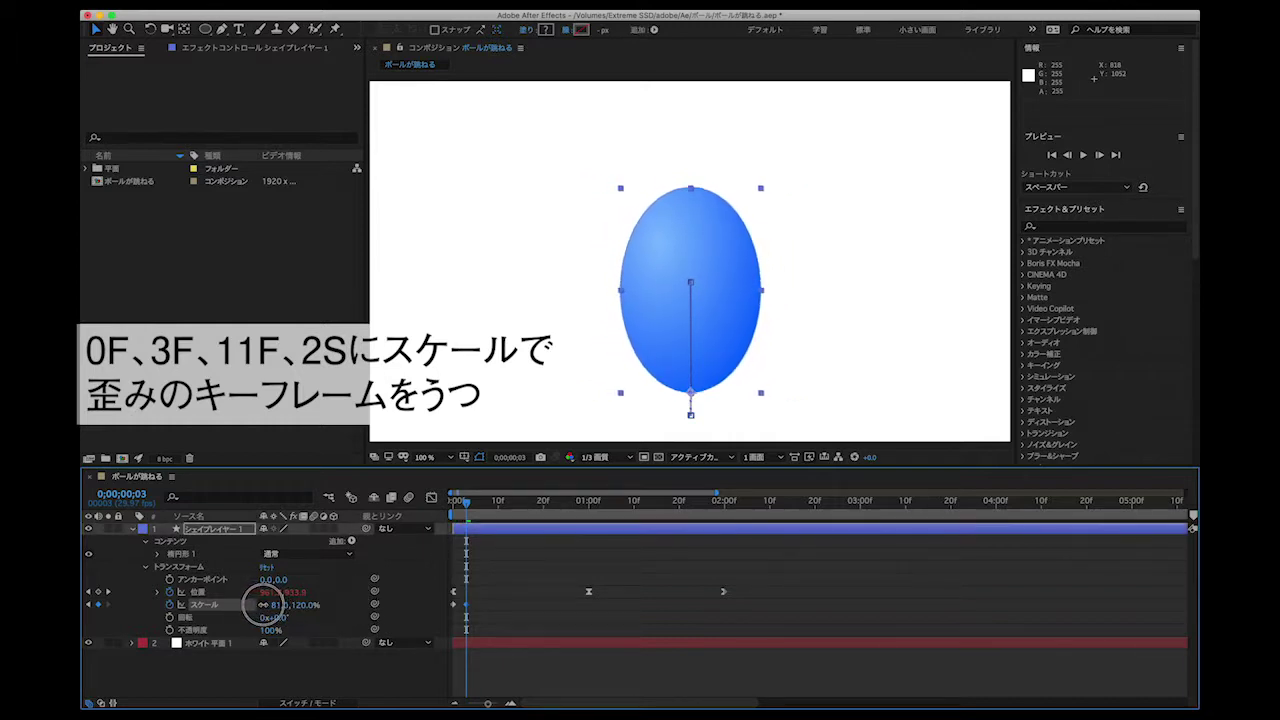
drag(262, 605, 258, 607)
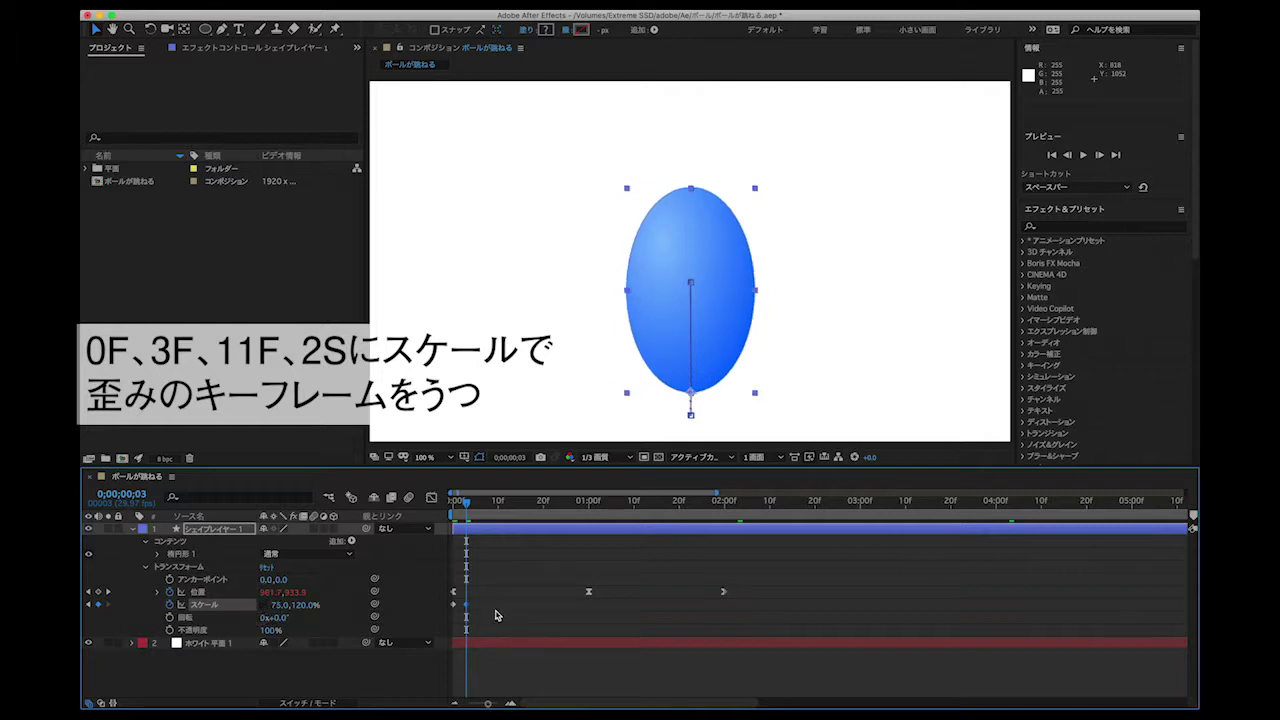
Preview the squash, then return Scale to 100,100% at frame 11.
click(495, 615)
key(space)
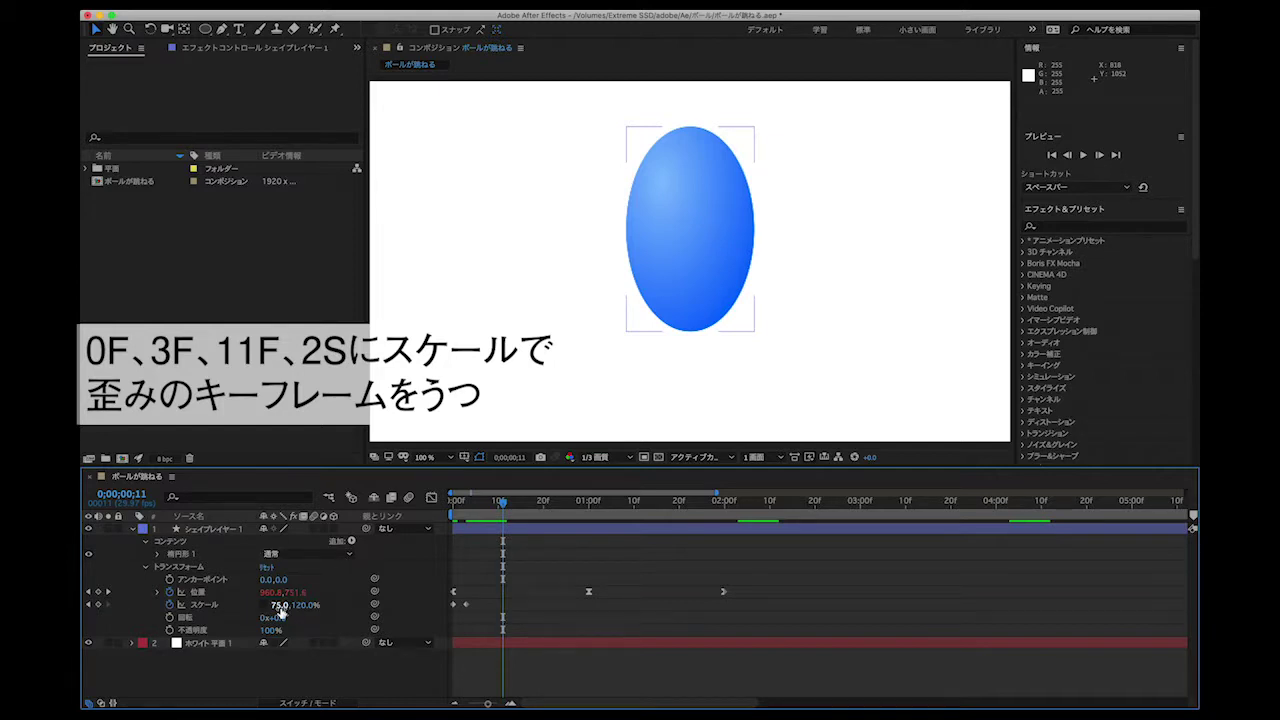
click(282, 608)
key(Return)
click(313, 606)
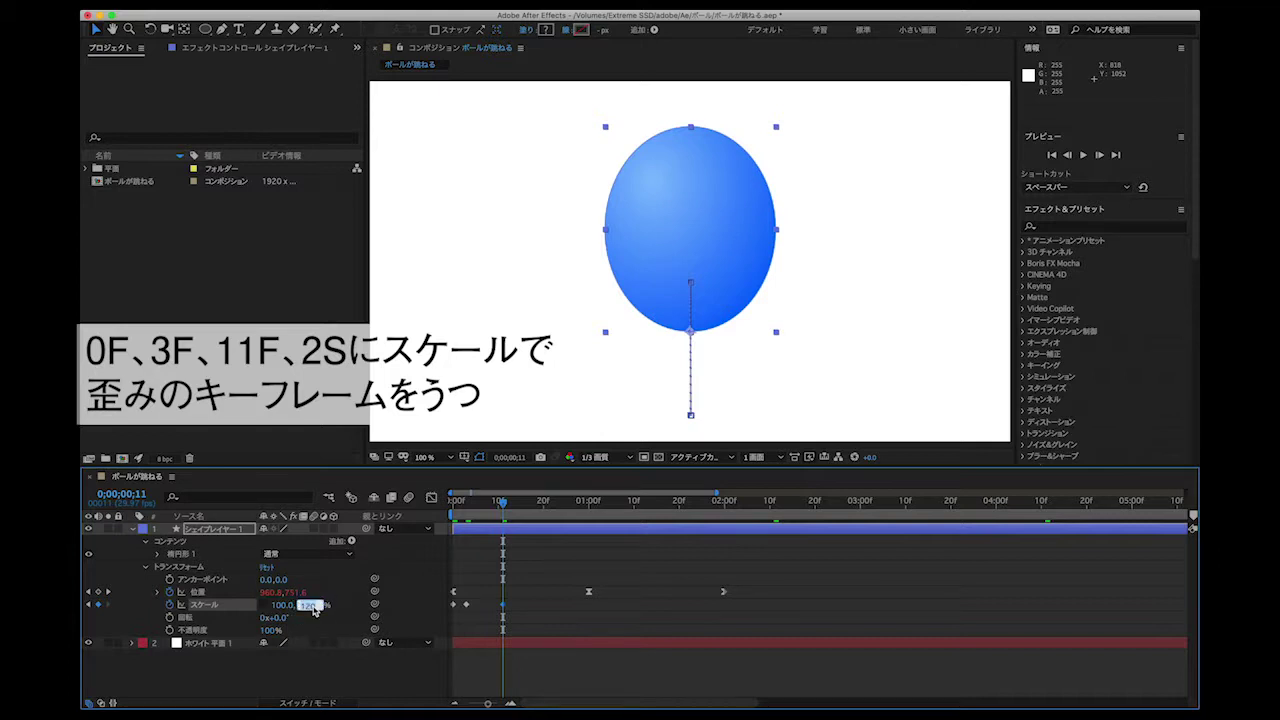
text(100)
key(Return)
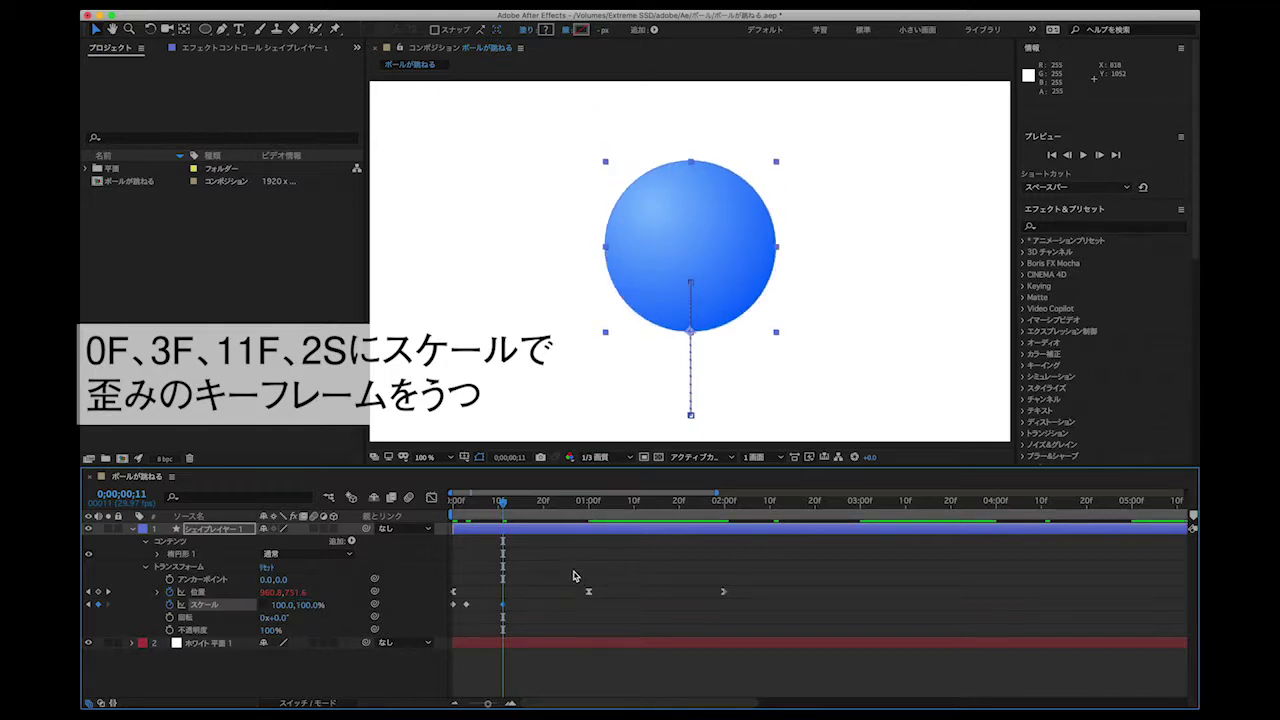
drag(503, 503, 725, 525)
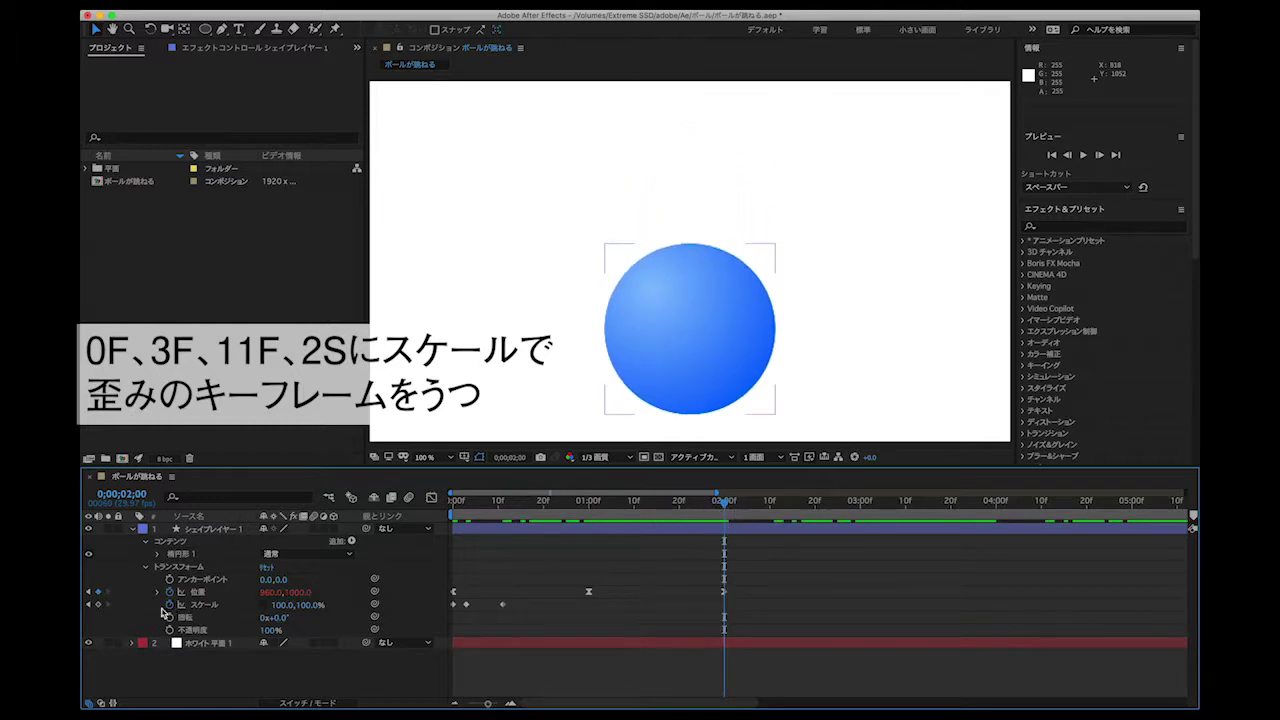
Add a Scale keyframe at 2 seconds and squash the ball to 120×45% at 2;03.
click(99, 606)
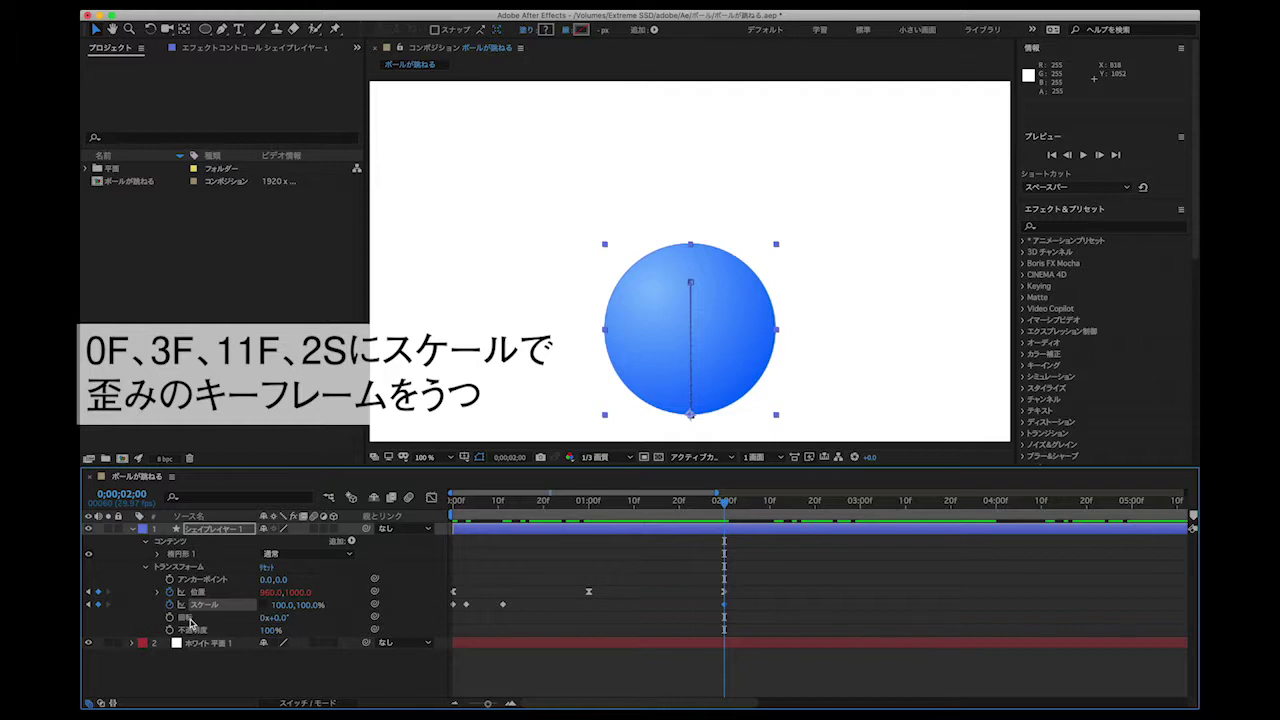
key(Page_Down)
key(Page_Down)
key(Page_Down)
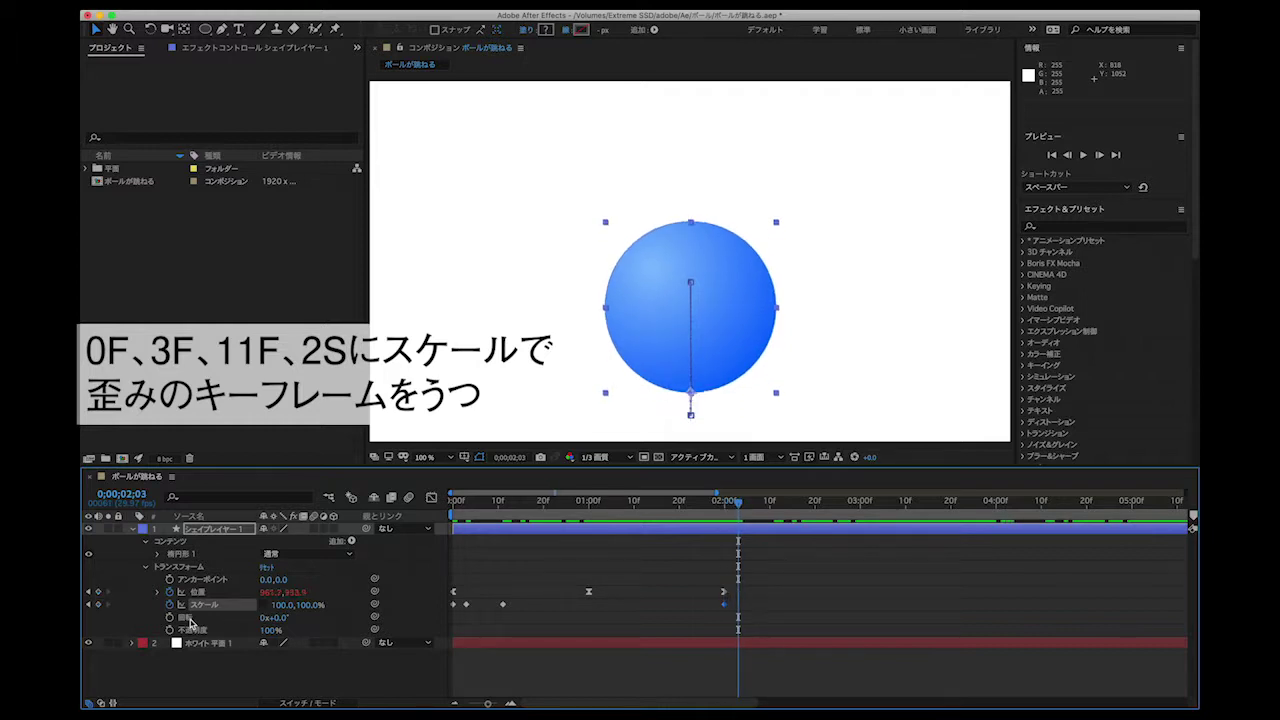
drag(308, 606, 278, 613)
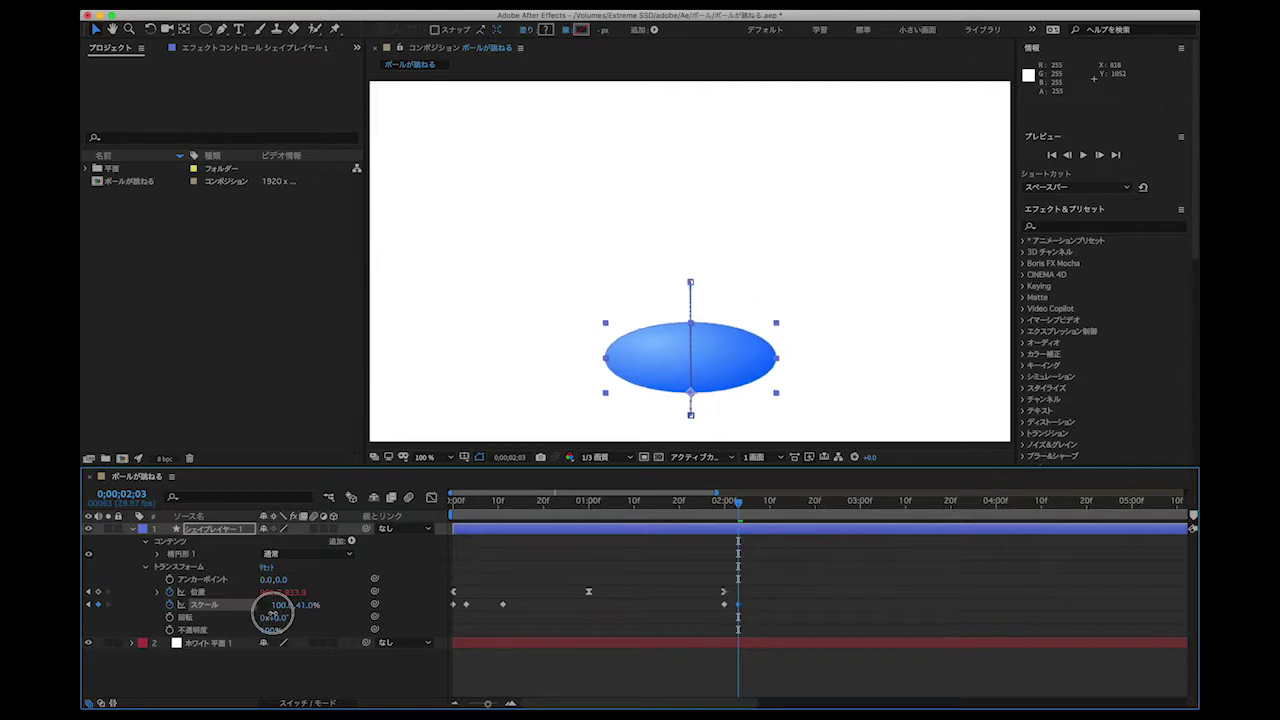
drag(278, 613, 293, 608)
mouse_move(744, 504)
mouse_down()
mouse_move(726, 508)
mouse_move(737, 514)
mouse_up()
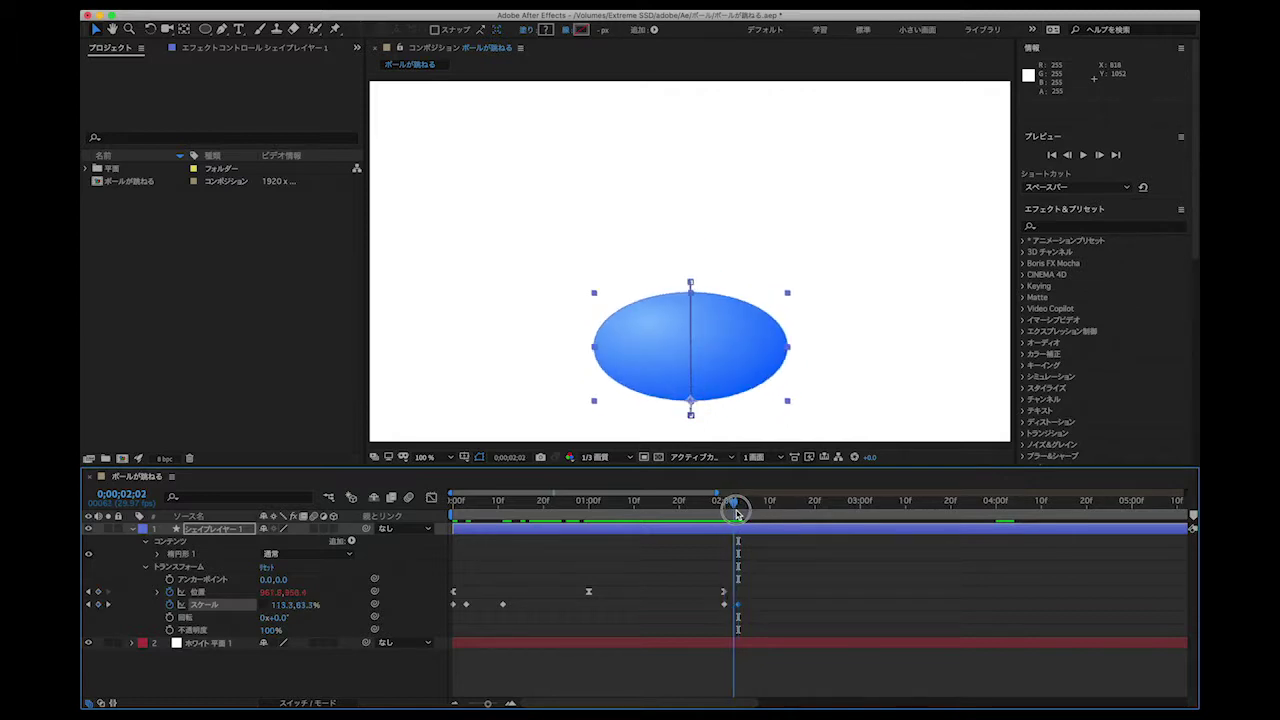
mouse_move(738, 513)
mouse_down()
mouse_move(455, 512)
mouse_move(469, 514)
mouse_up()
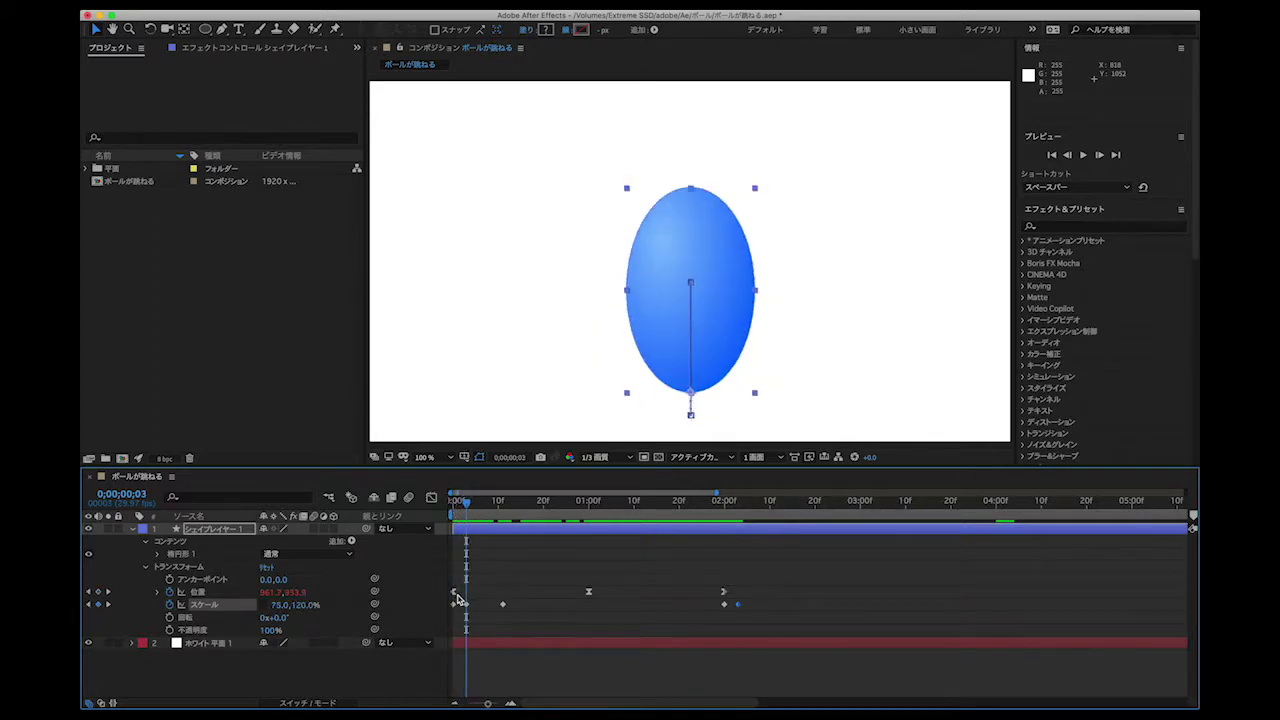
Shift the first Position keyframe to frame 3 and set the landing Position to 960,1000.
mouse_move(455, 597)
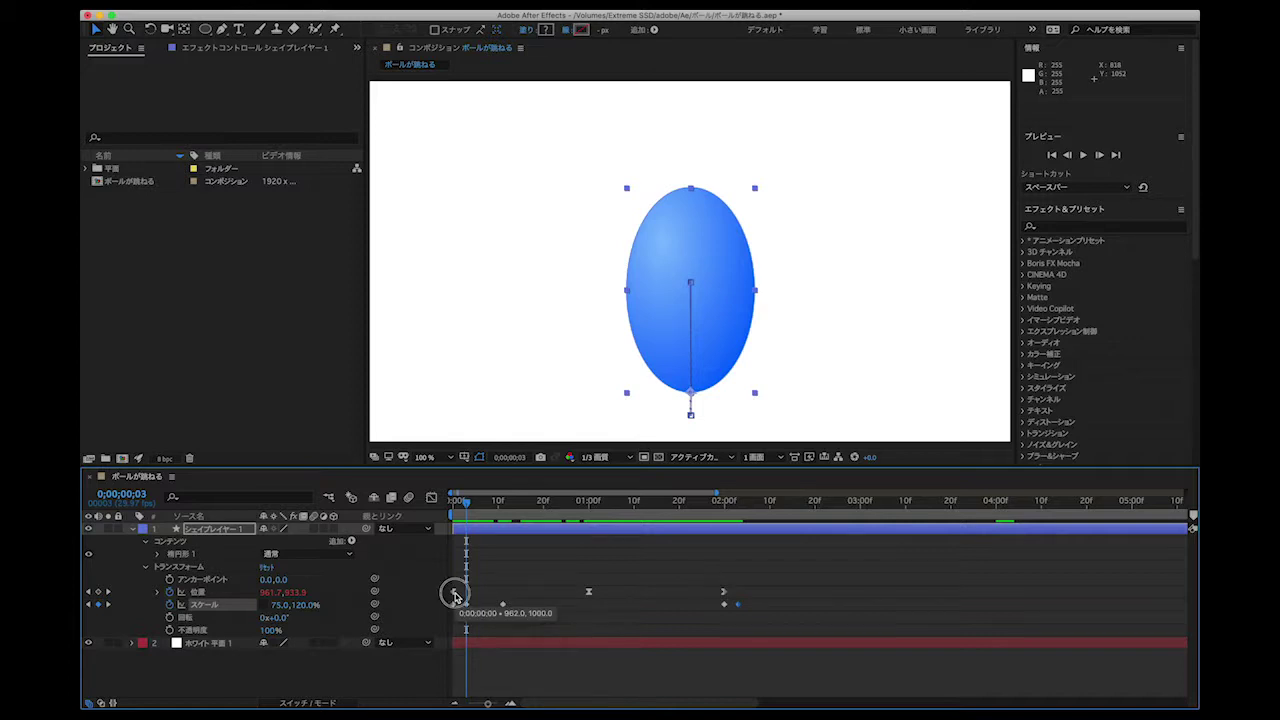
drag(455, 593, 466, 593)
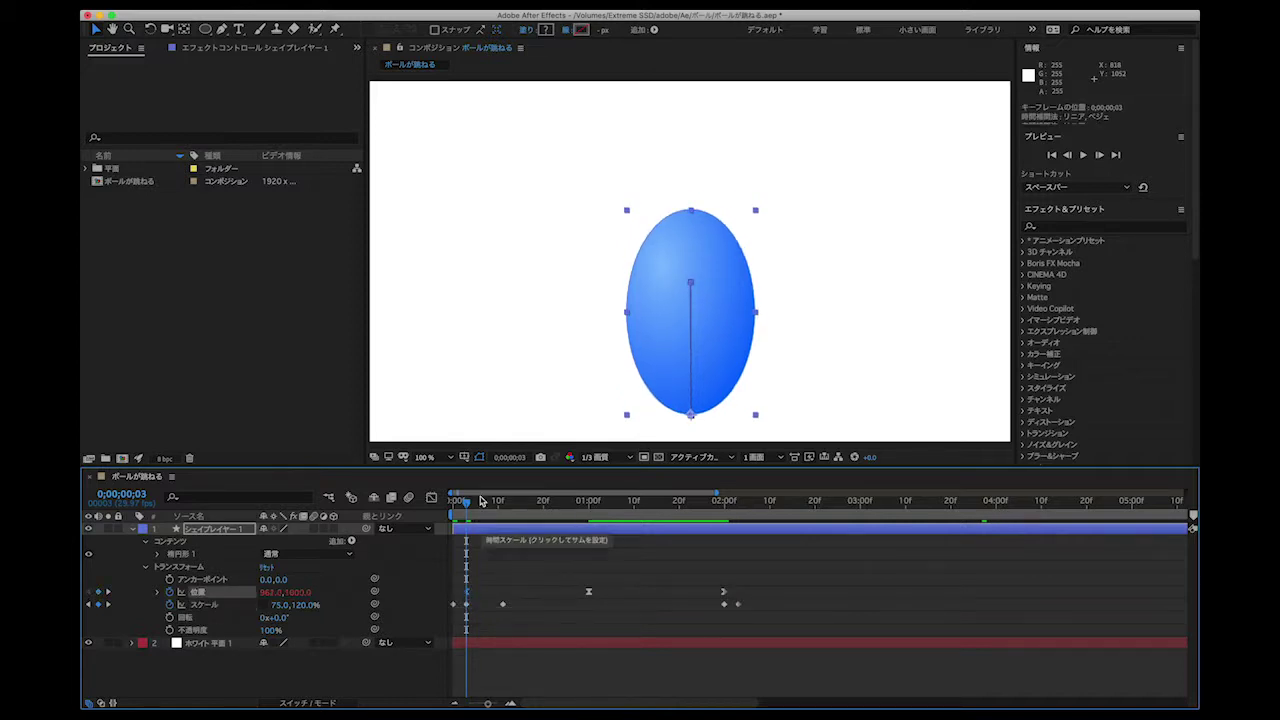
mouse_move(466, 501)
mouse_down()
mouse_move(461, 513)
mouse_move(723, 547)
mouse_up()
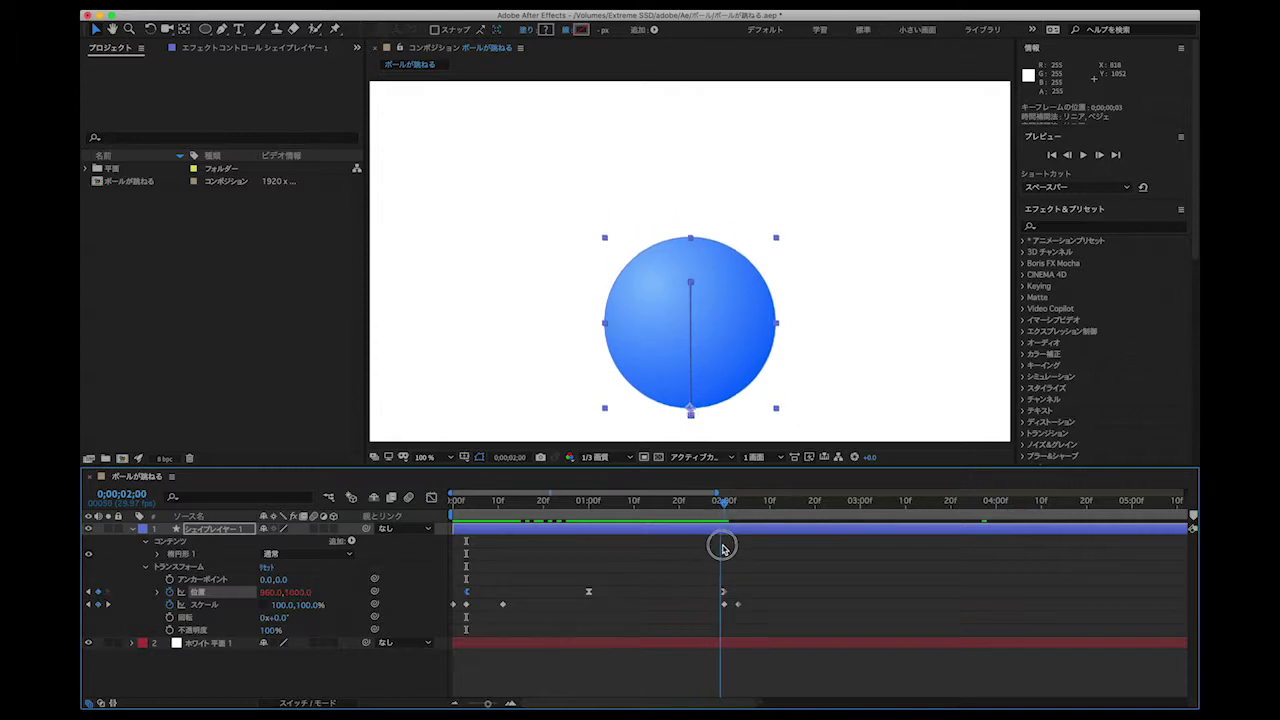
mouse_move(723, 547)
mouse_down()
mouse_move(727, 507)
mouse_move(740, 508)
mouse_up()
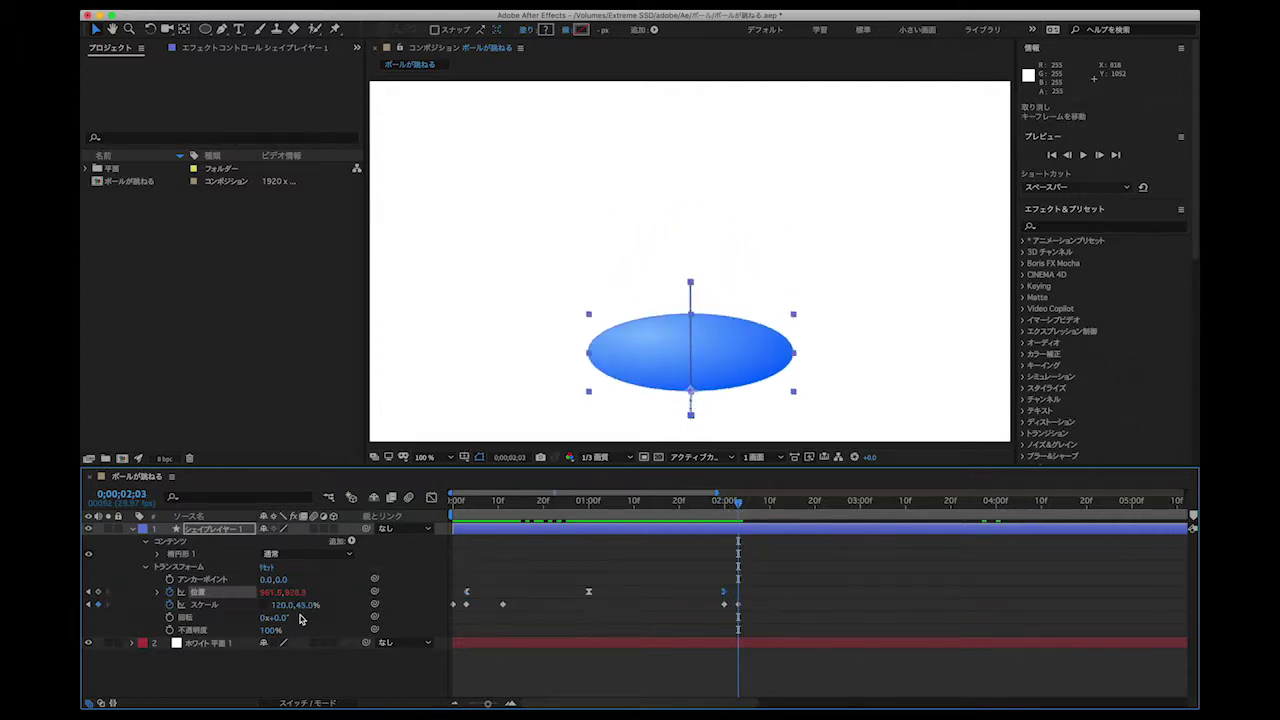
click(294, 597)
key(Escape)
click(98, 594)
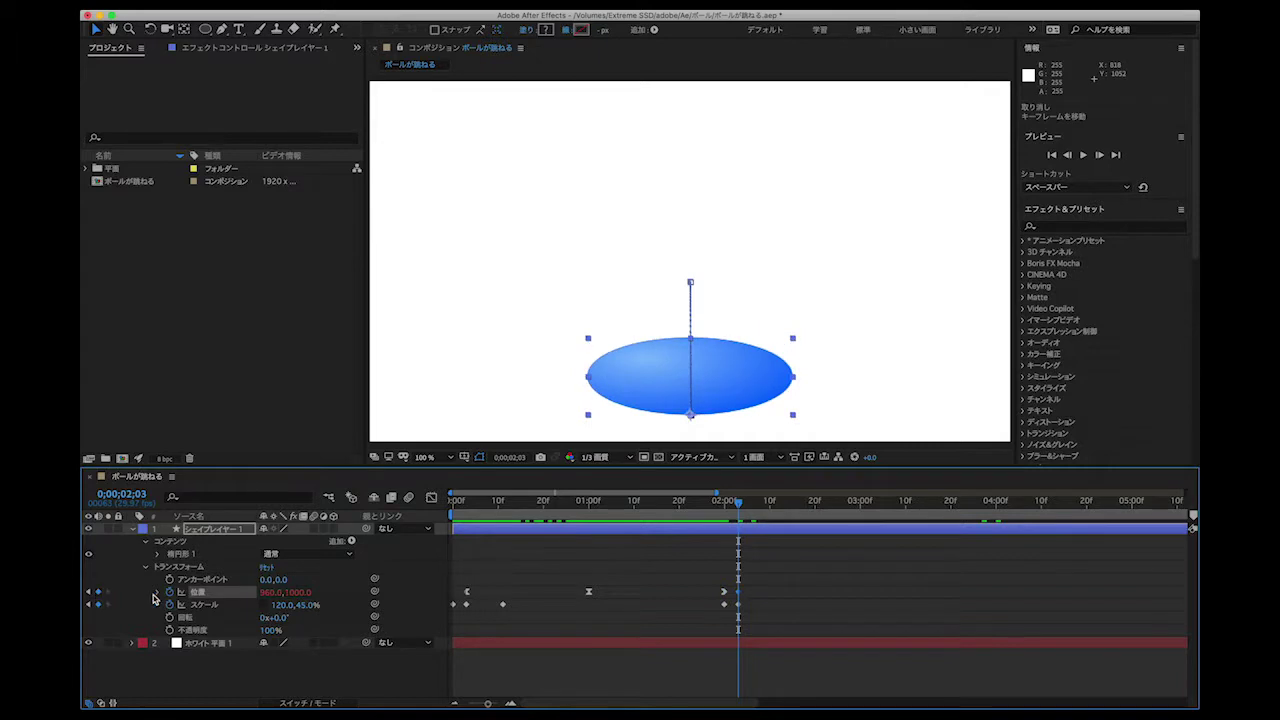
Preview the bouncing ball from the start of the animation.
drag(738, 508, 453, 506)
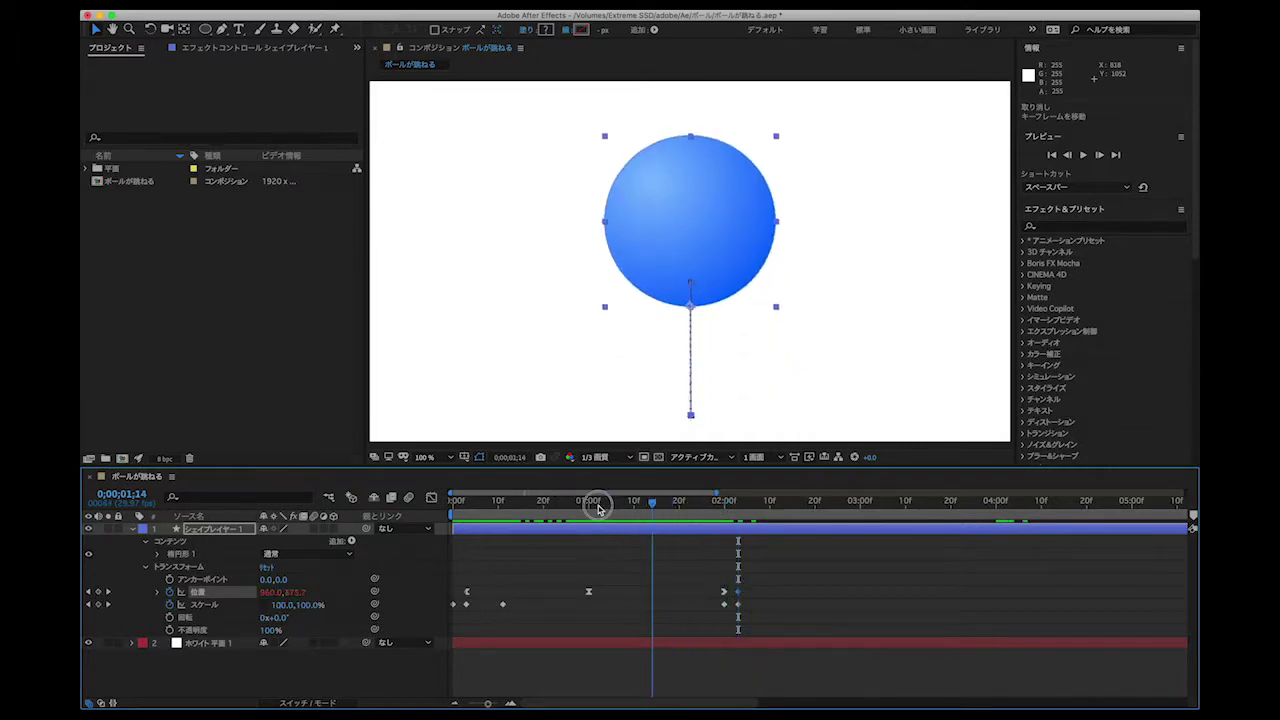
click(957, 598)
key(space)
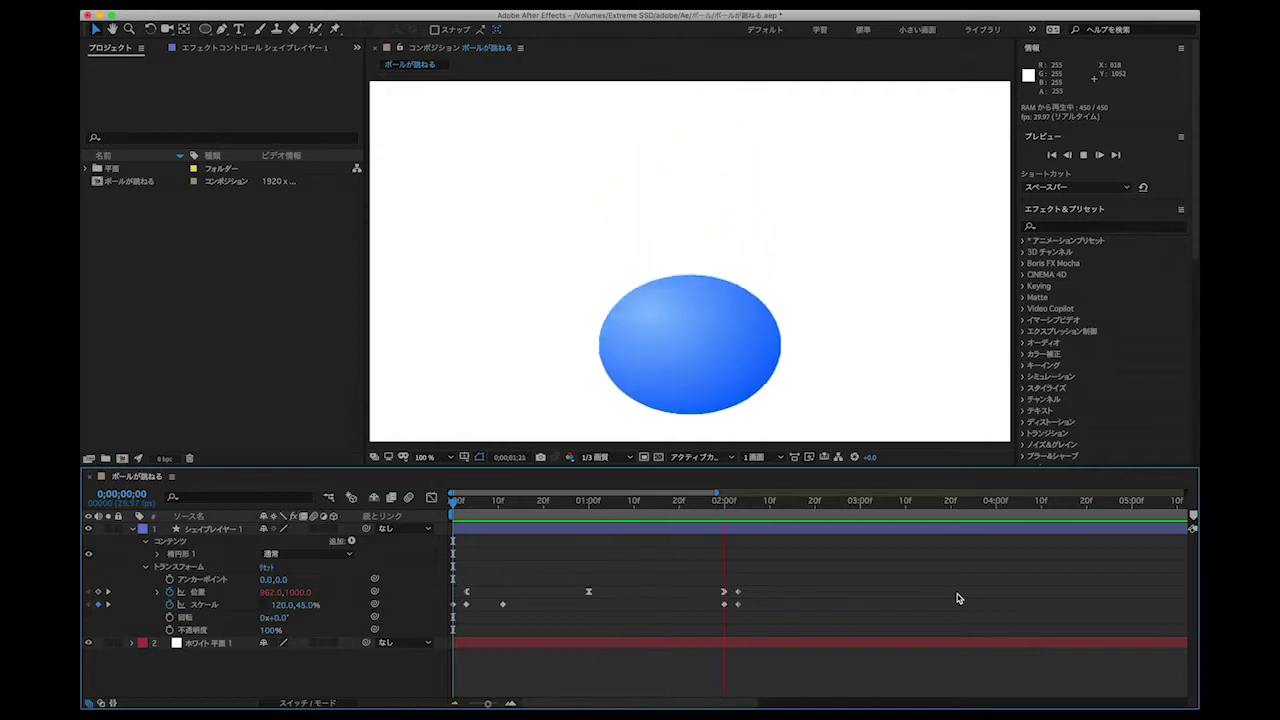
click(836, 505)
drag(836, 505, 453, 505)
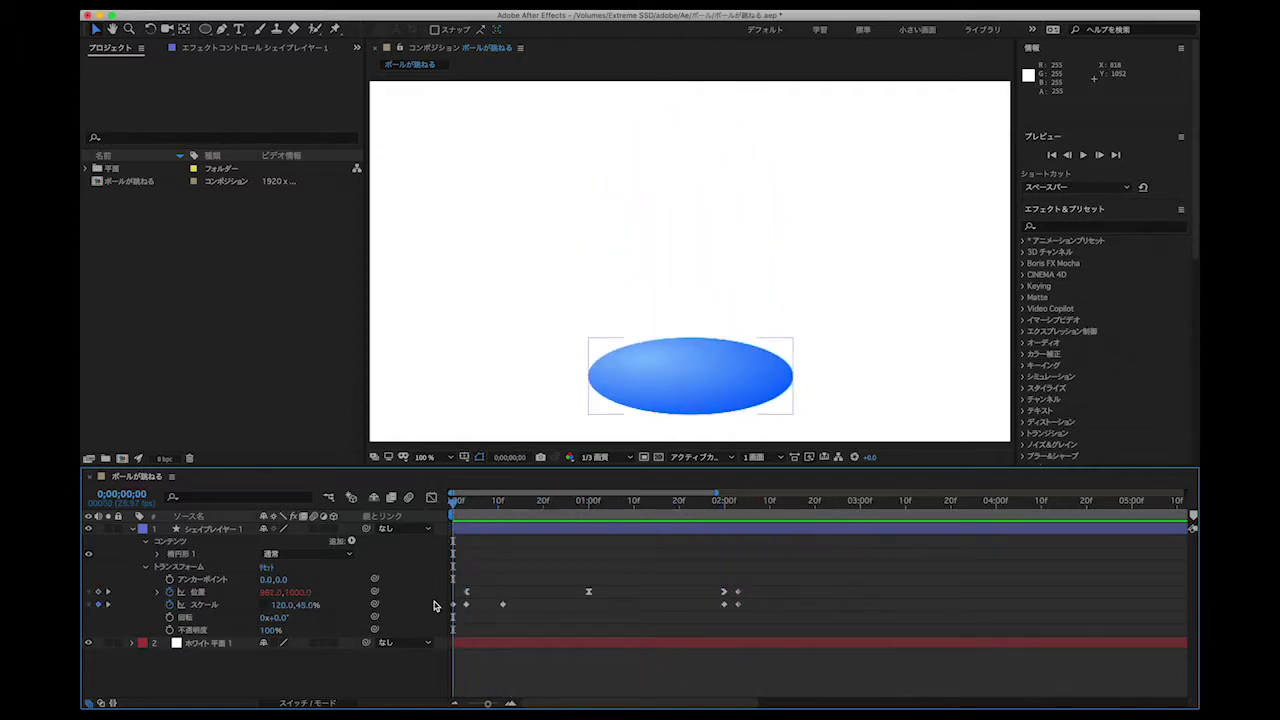
click(101, 597)
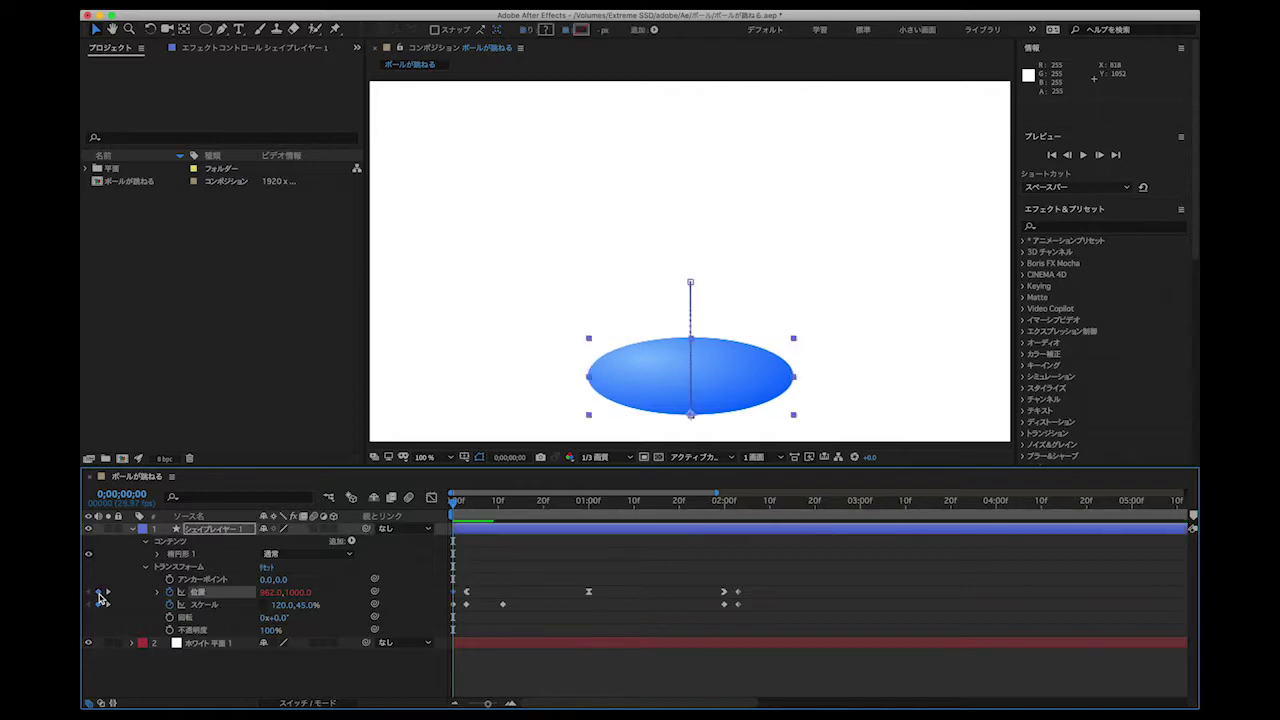
Apply Easy Ease to all the ball's Scale keyframes, check the speed graph, and preview.
drag(756, 602, 448, 610)
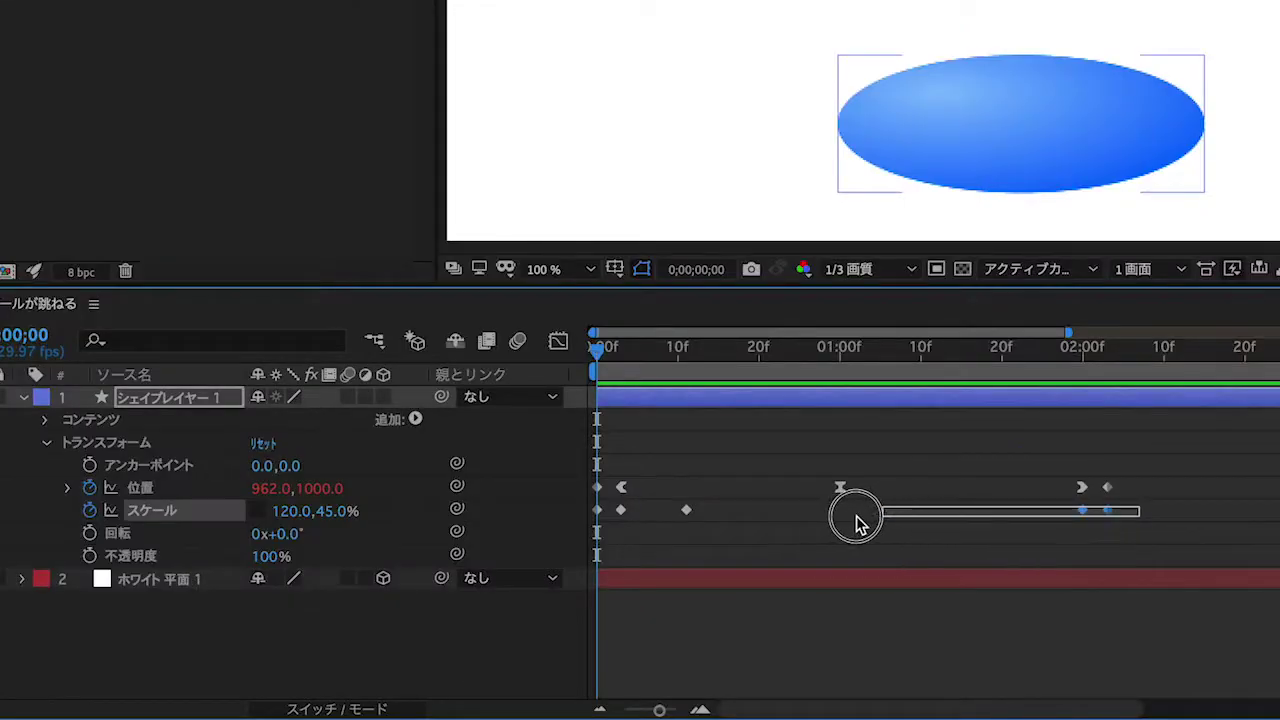
drag(588, 528, 590, 530)
right_click(686, 511)
mouse_move(818, 697)
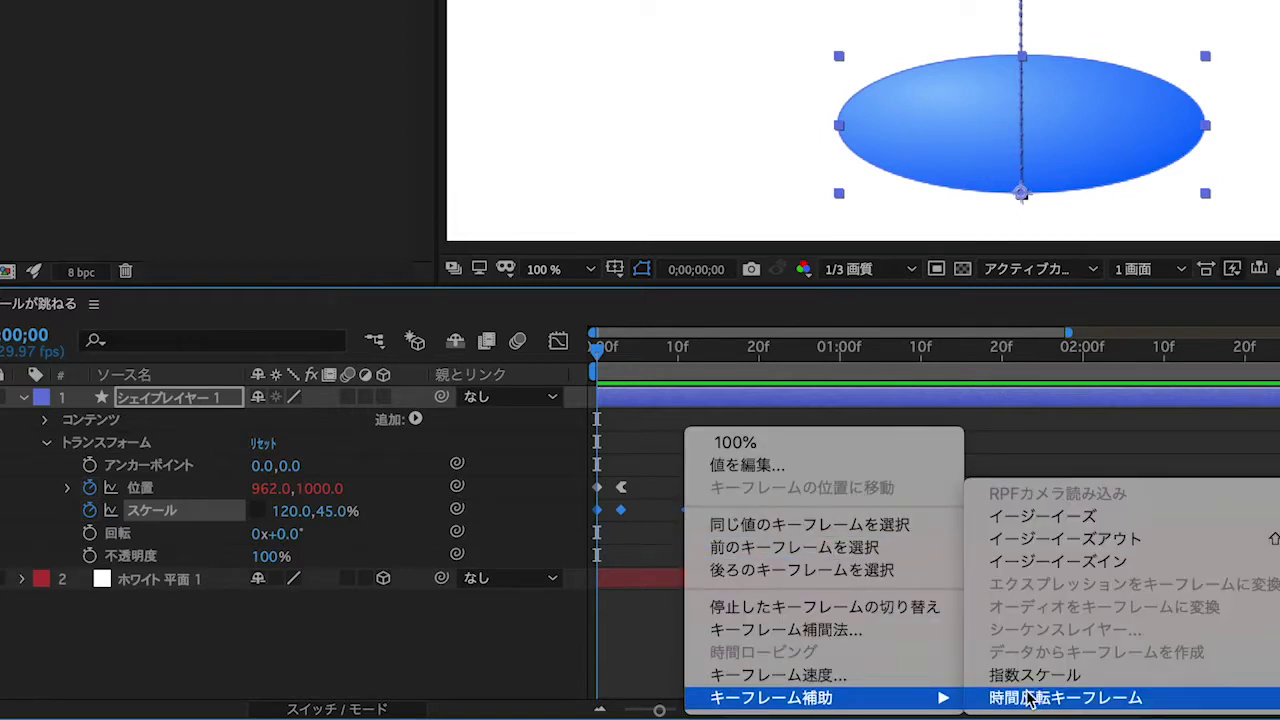
click(1061, 524)
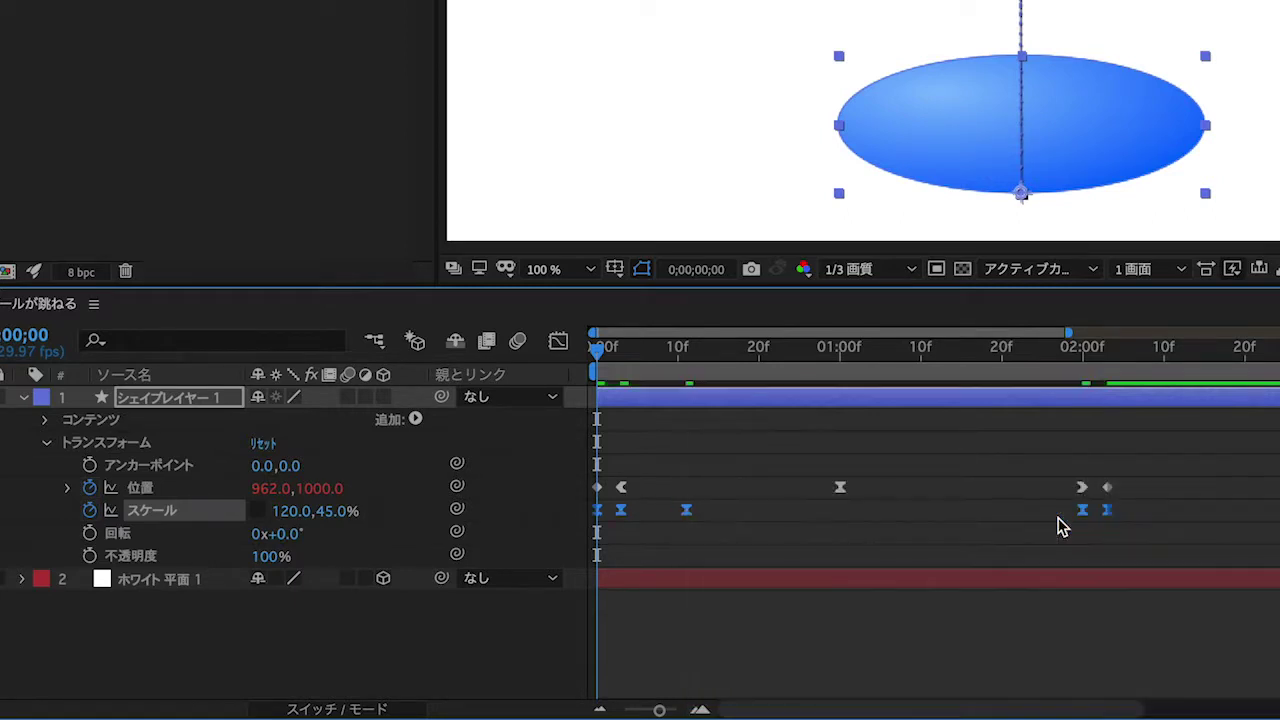
click(558, 341)
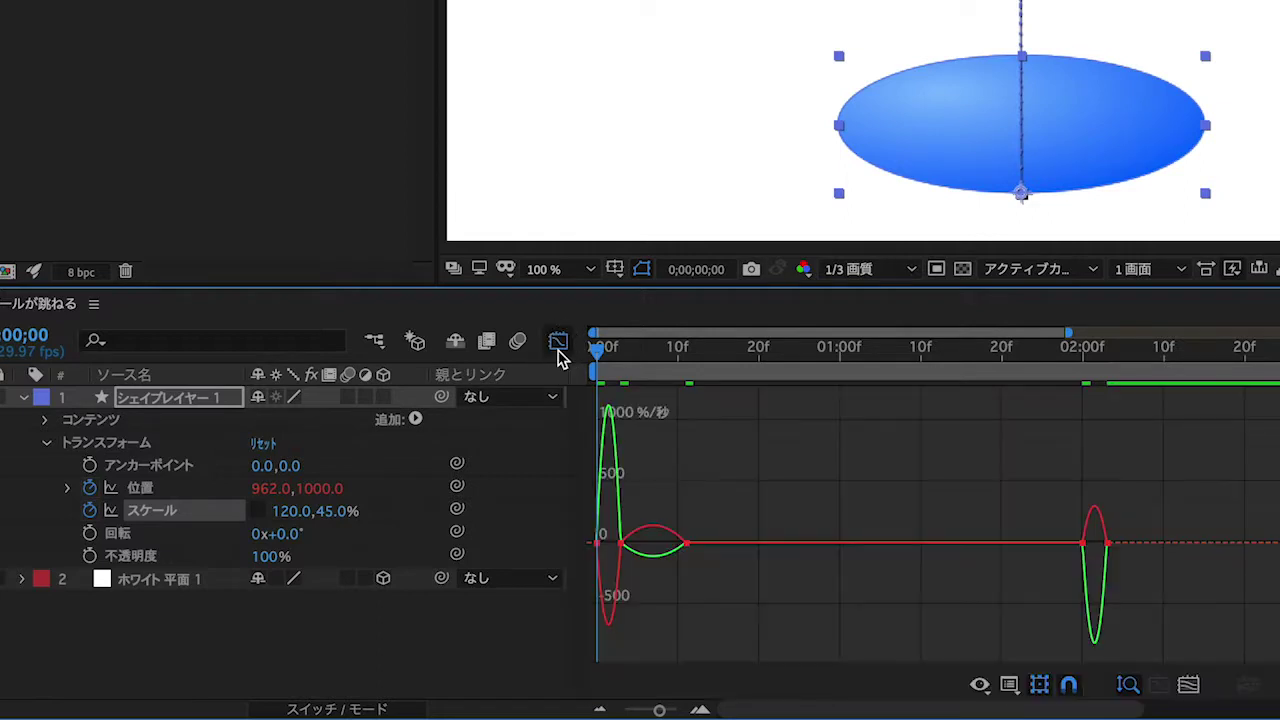
key(space)
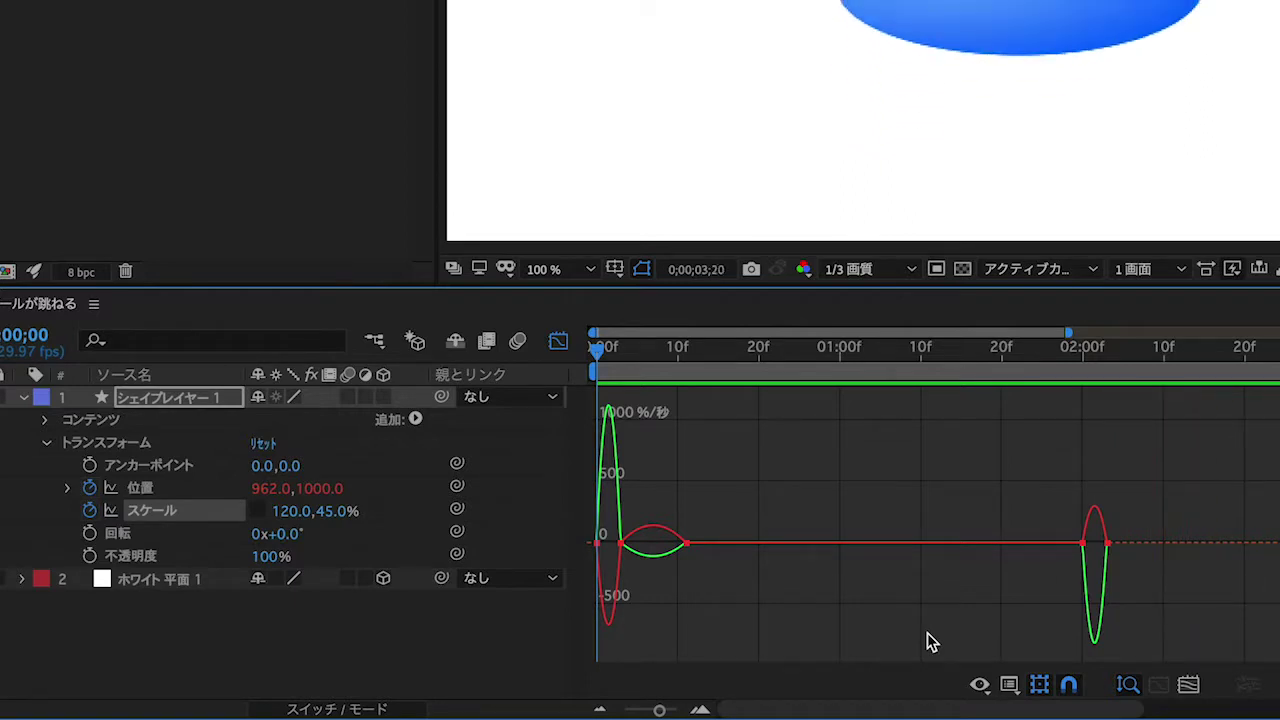
key(space)
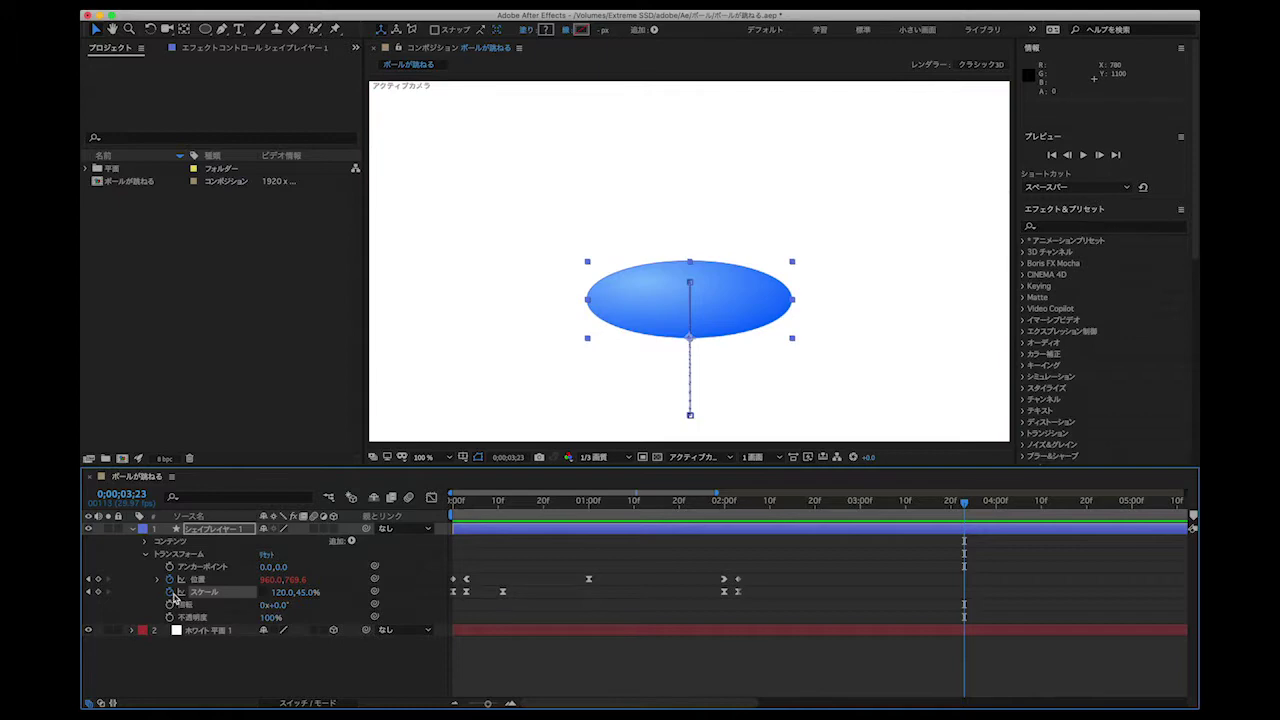
Add a loopOut(type="cycle") expression to Scale and preview the repeating squash and stretch.
alt+click(171, 597)
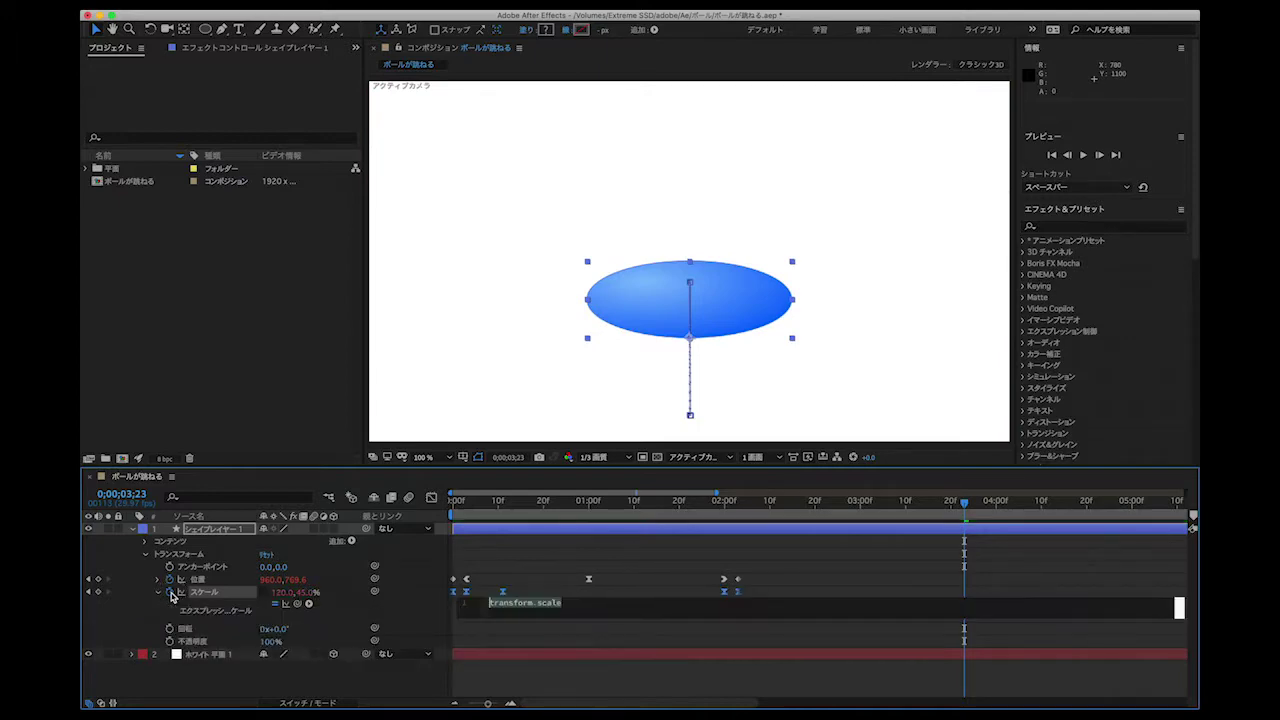
text(loo)
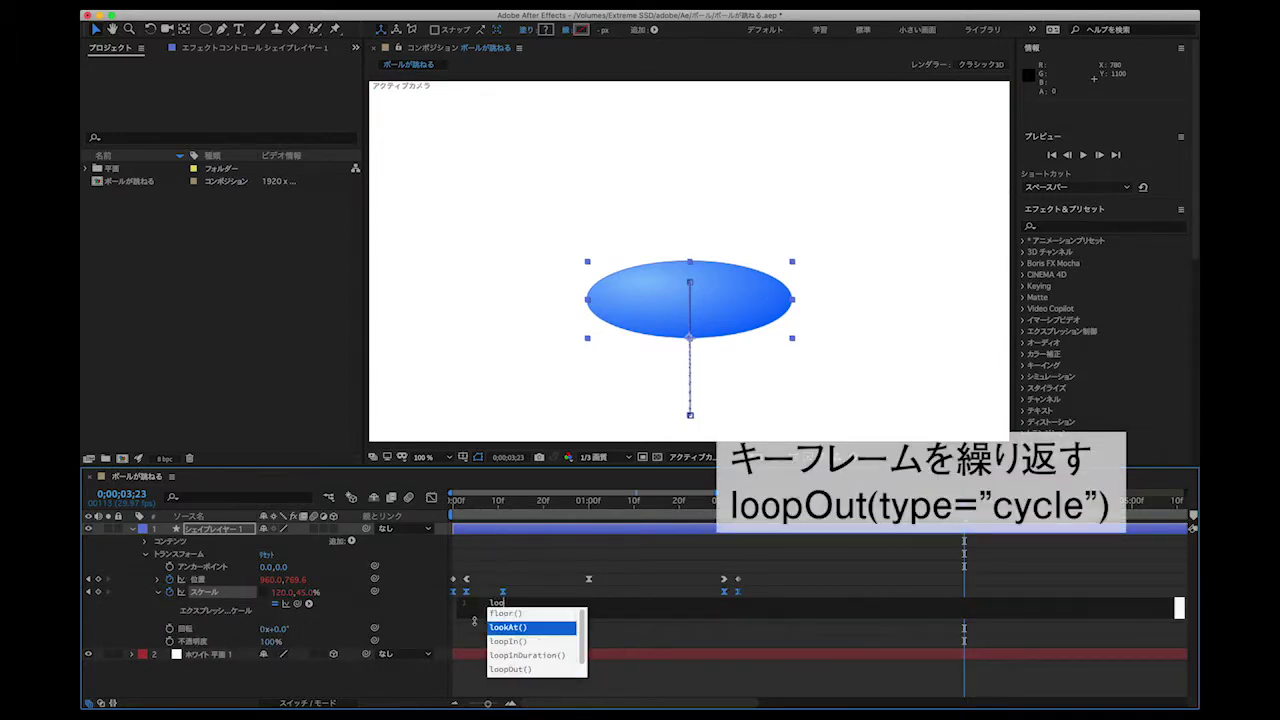
text(op)
text(Ou)
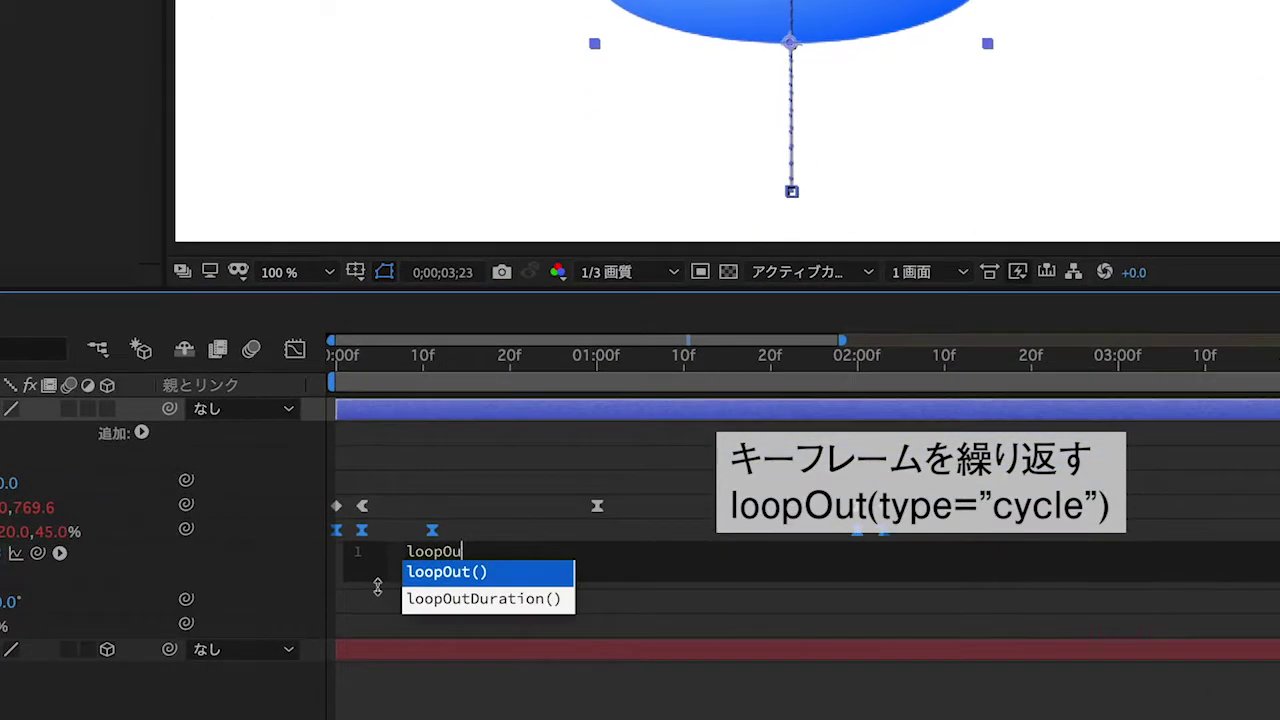
text(()
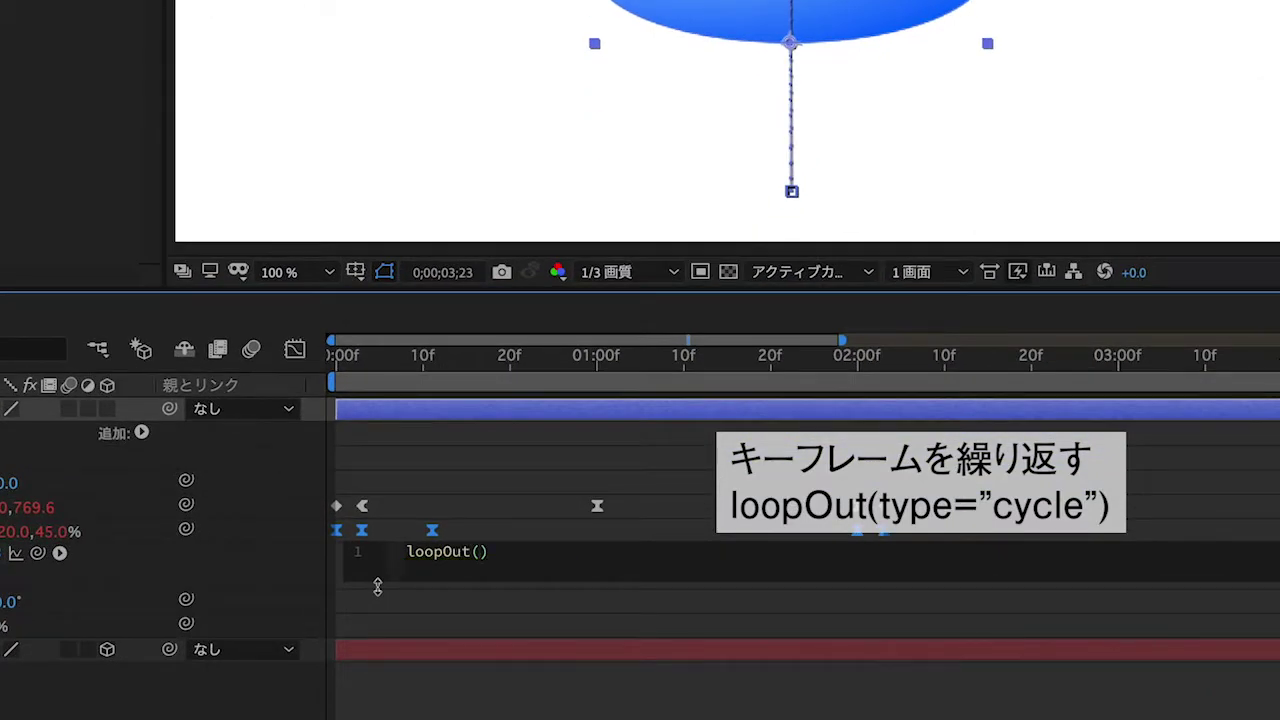
text(type)
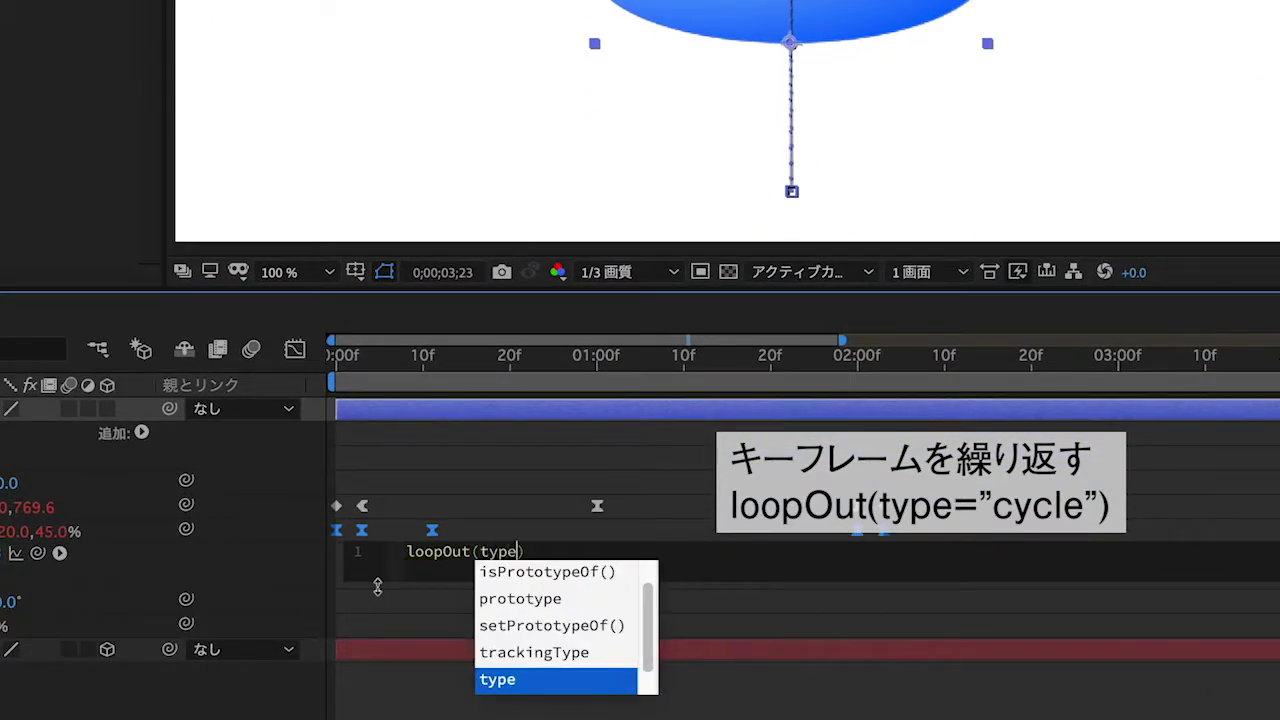
text(=)
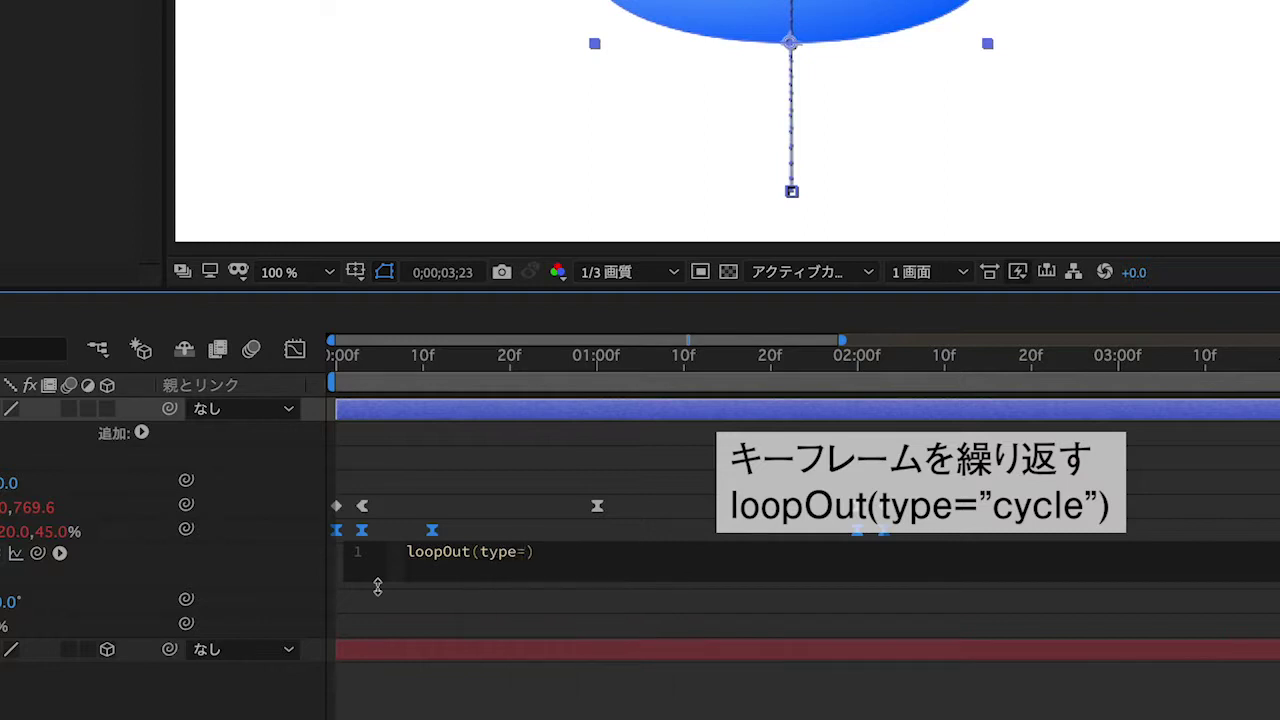
text(ycle")
click(482, 615)
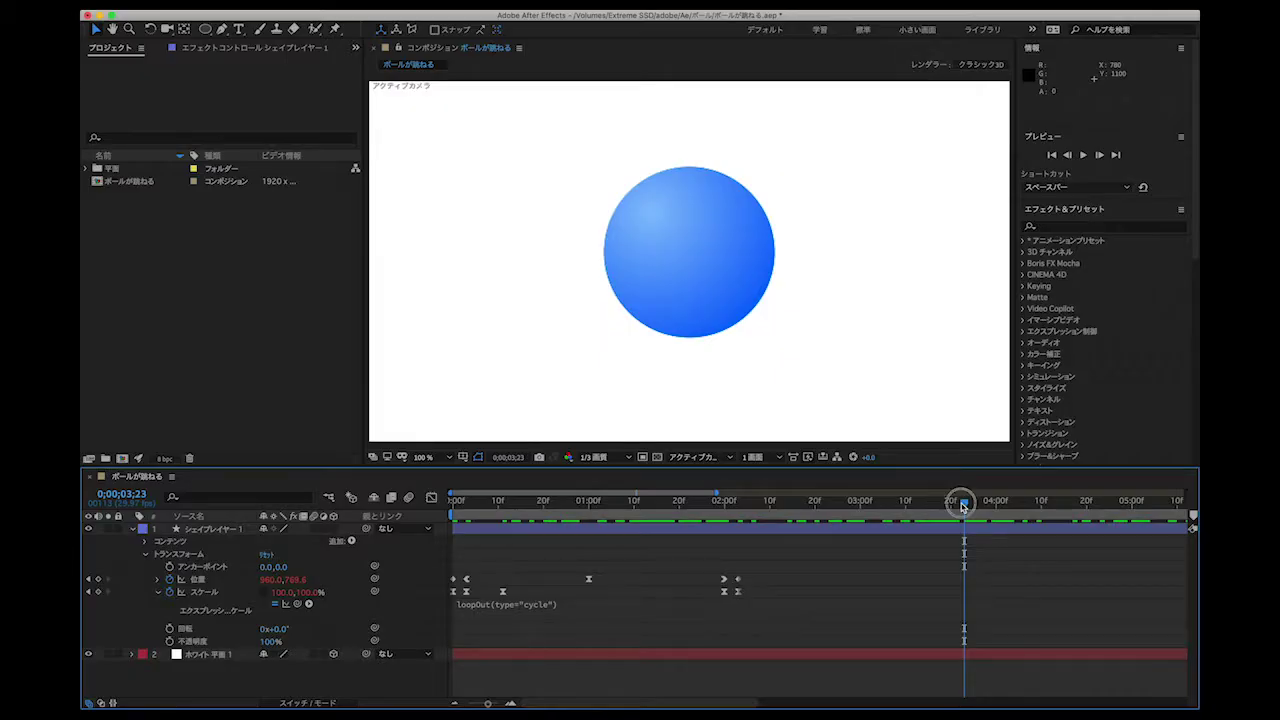
drag(962, 505, 436, 518)
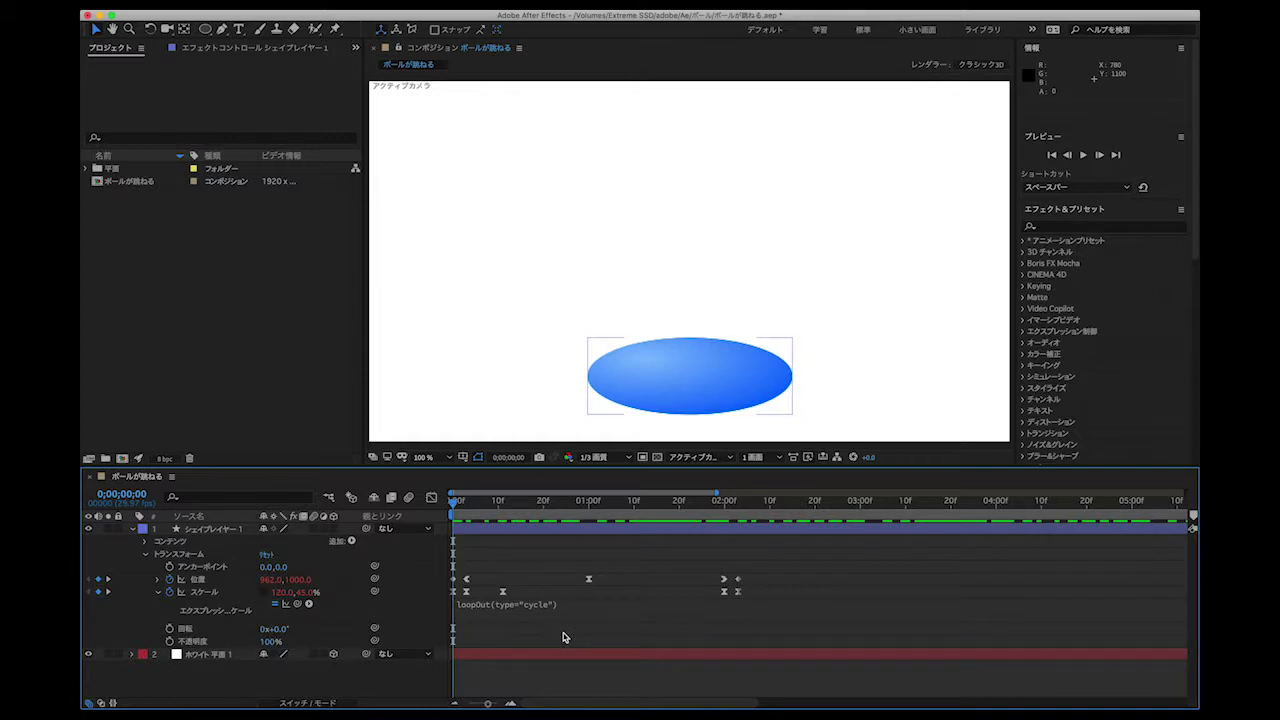
key(space)
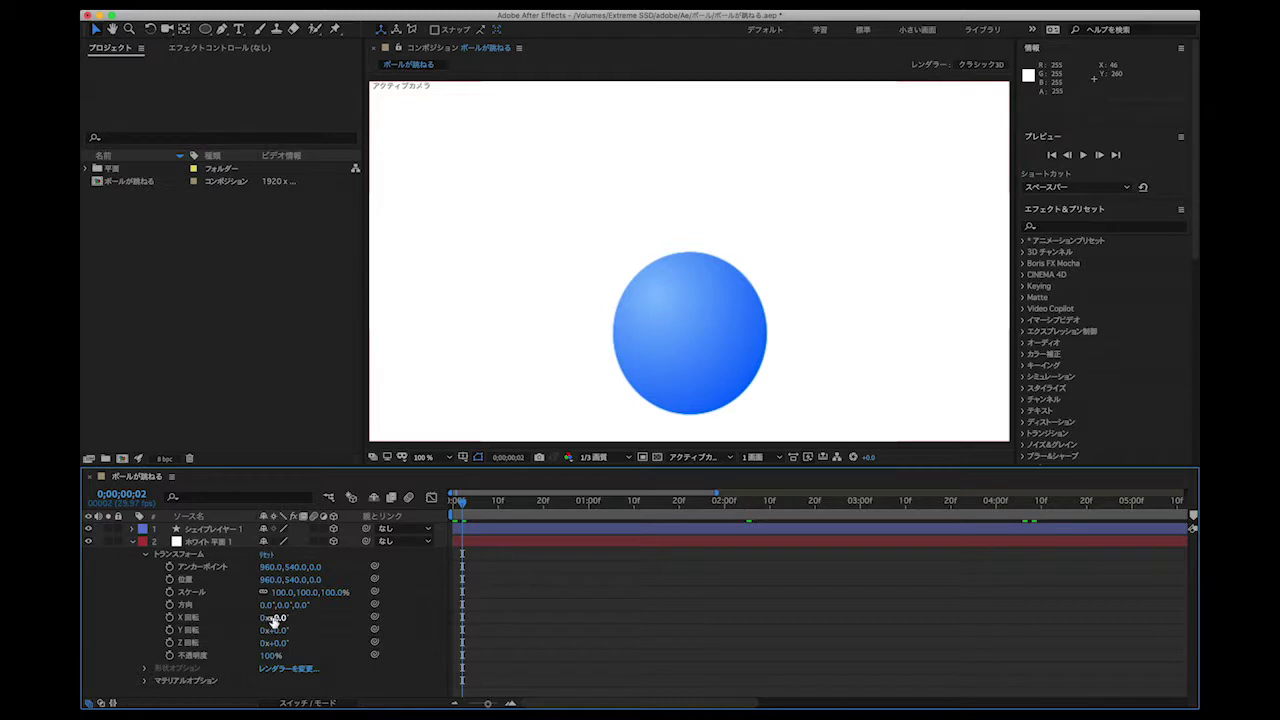
Tilt the white solid to -71° X rotation, lower it to Y 1007, and scale it to 163%.
drag(276, 620, 227, 617)
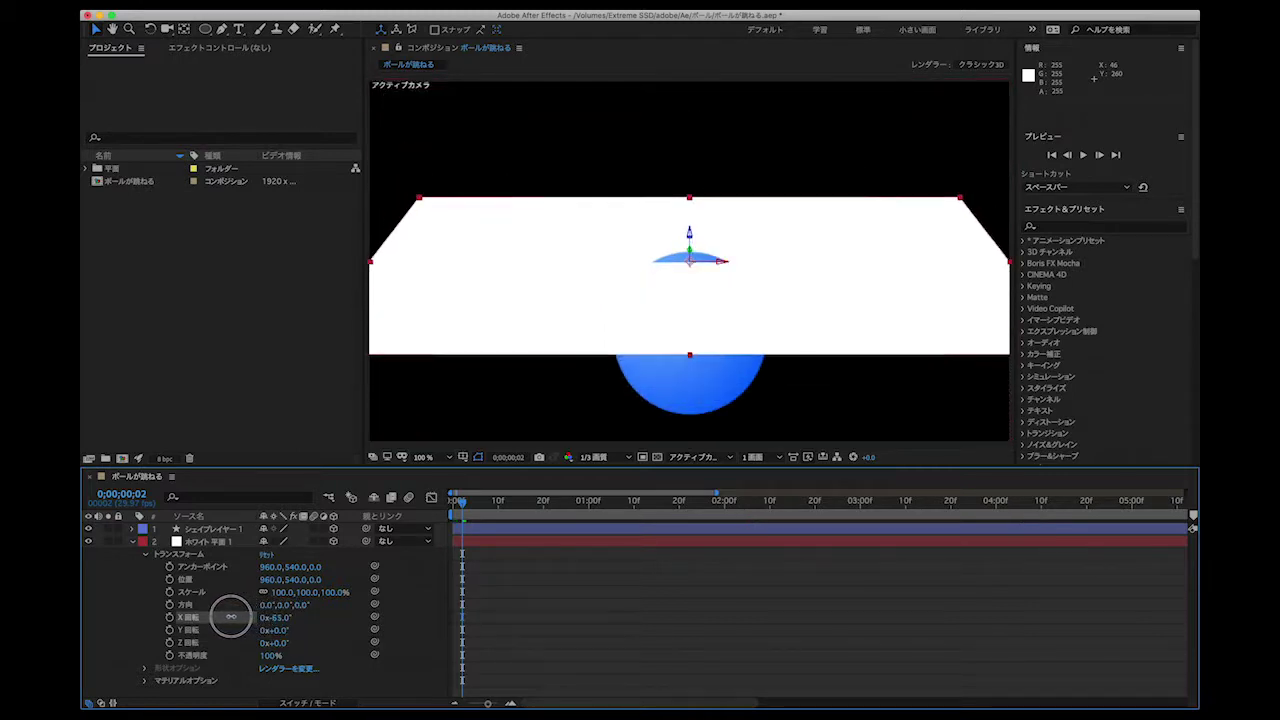
click(237, 622)
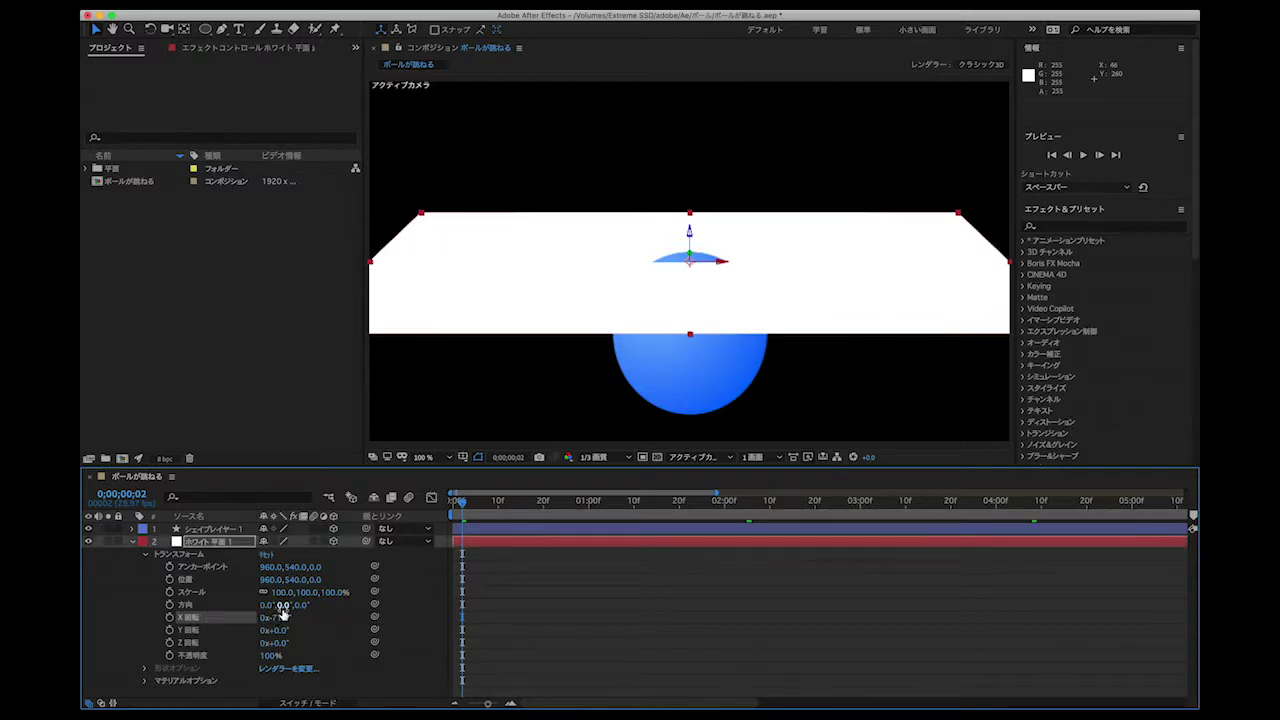
drag(293, 580, 596, 591)
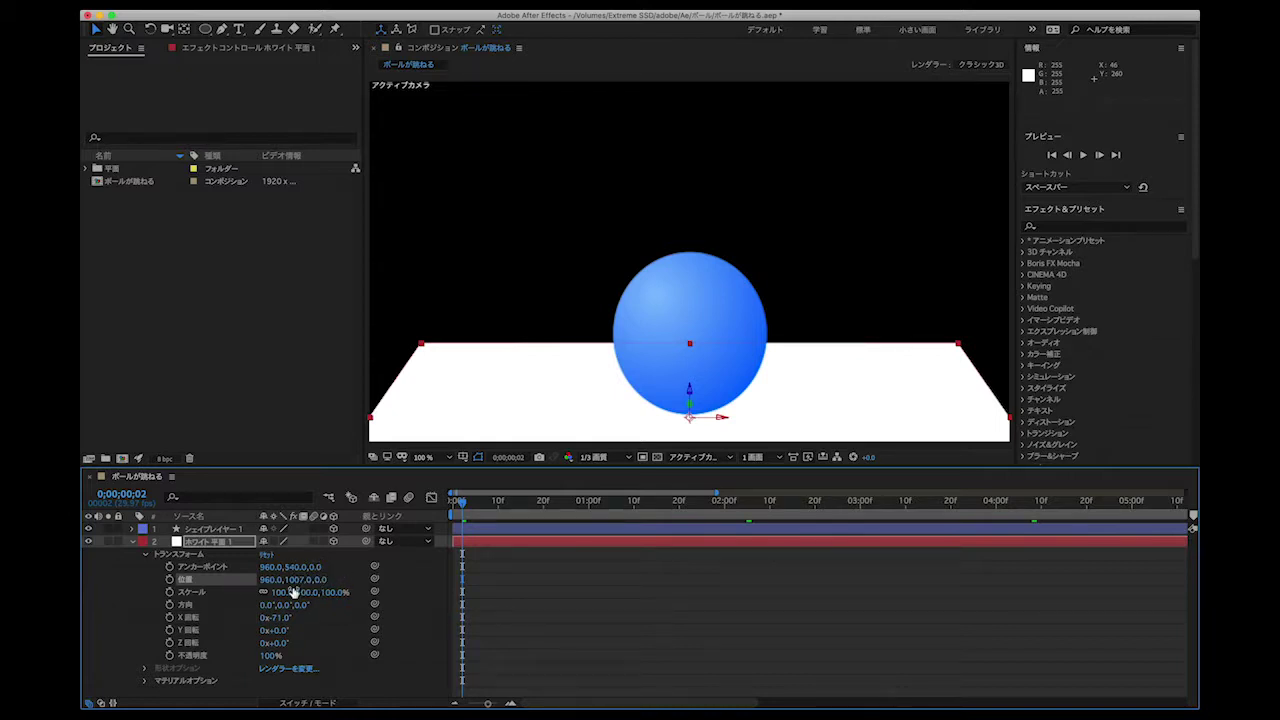
drag(293, 592, 320, 588)
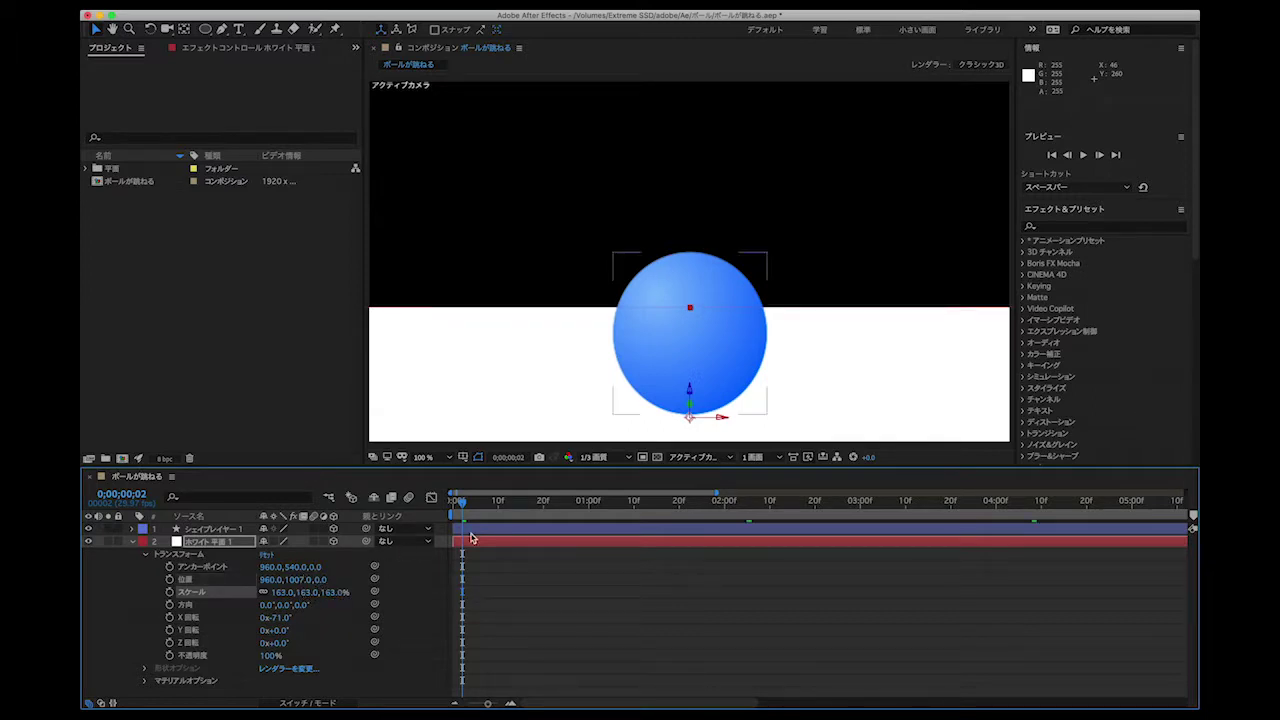
key(ctrl+grave)
click(220, 590)
right_click(220, 590)
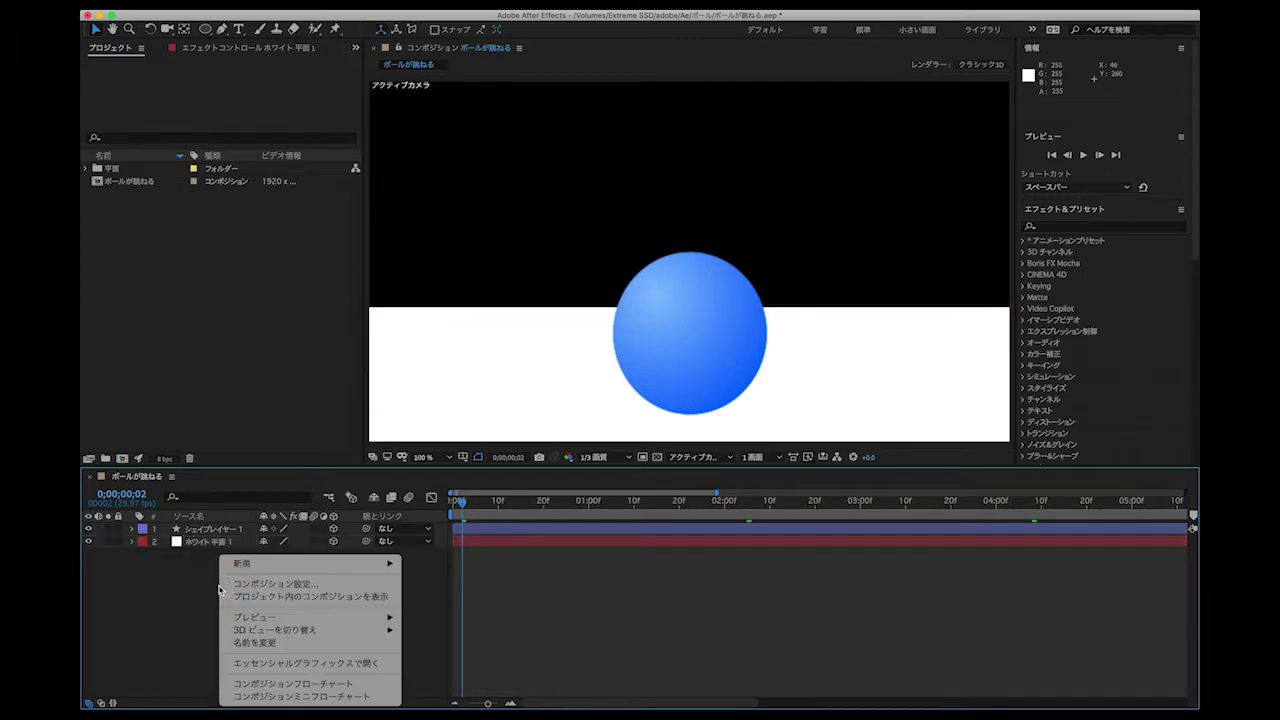
Add a new light and set the ball to cast shadows but not accept lights.
mouse_move(264, 567)
click(456, 608)
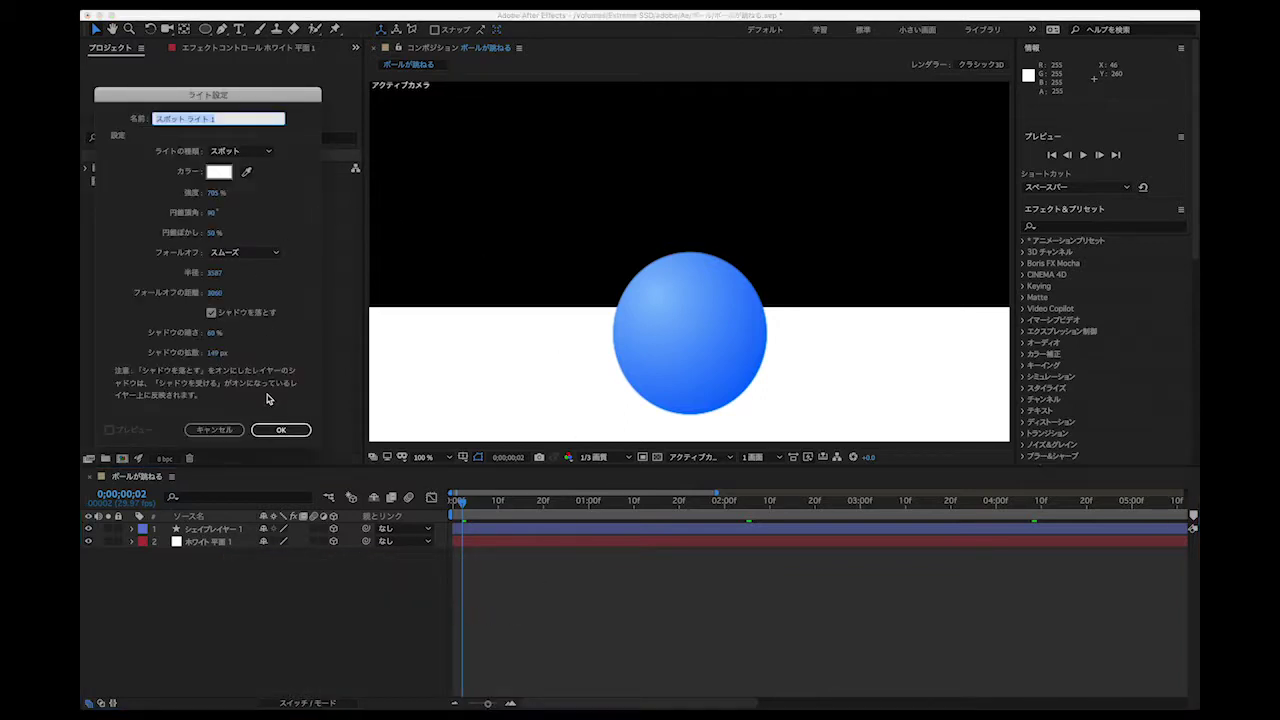
click(274, 432)
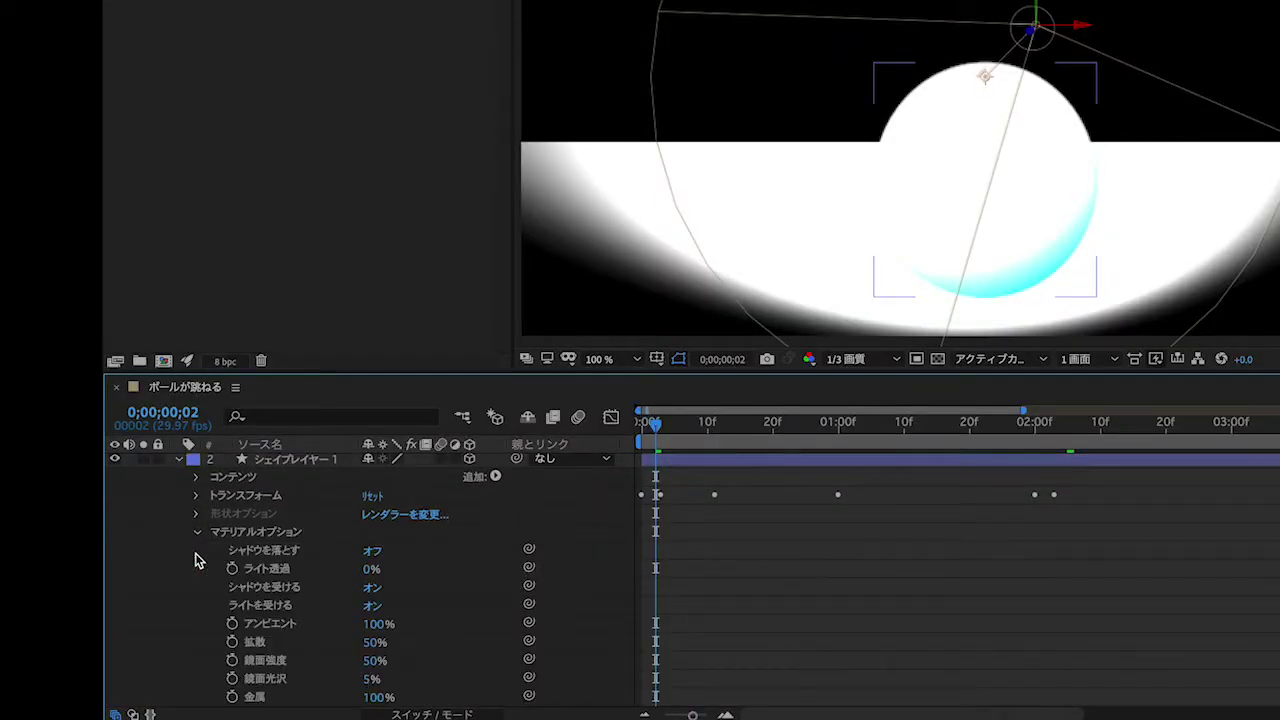
click(370, 553)
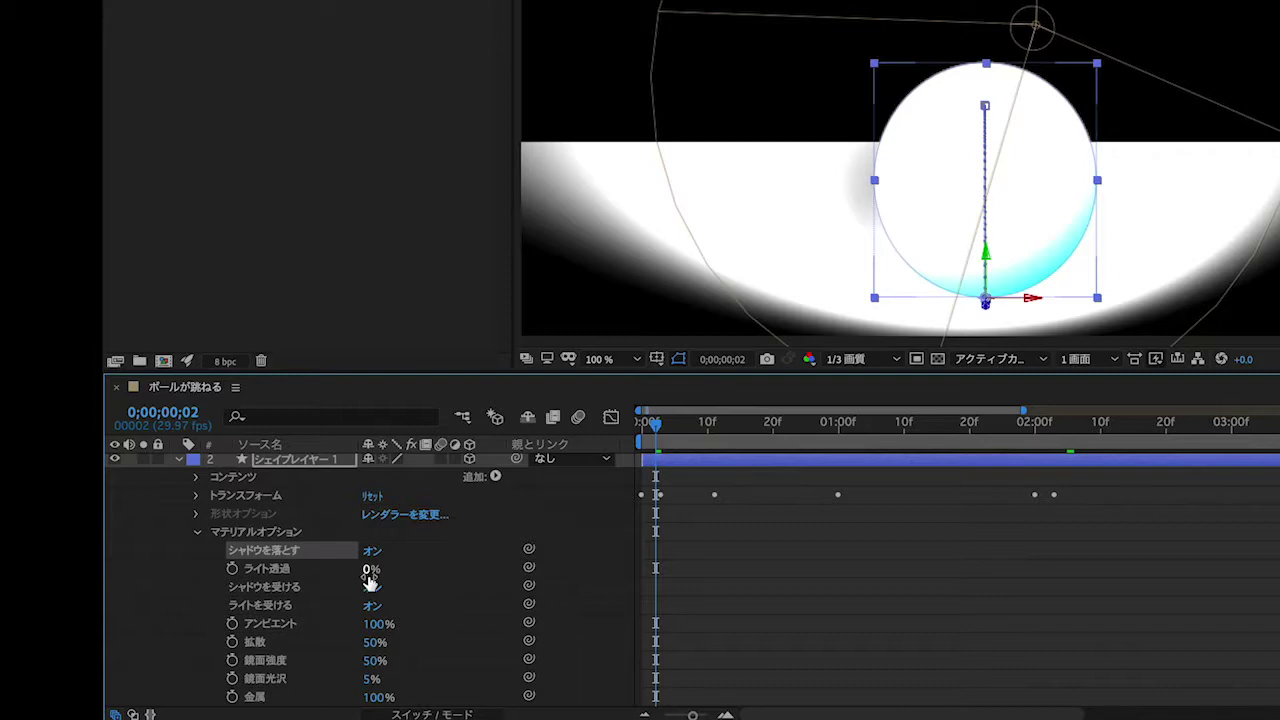
click(372, 607)
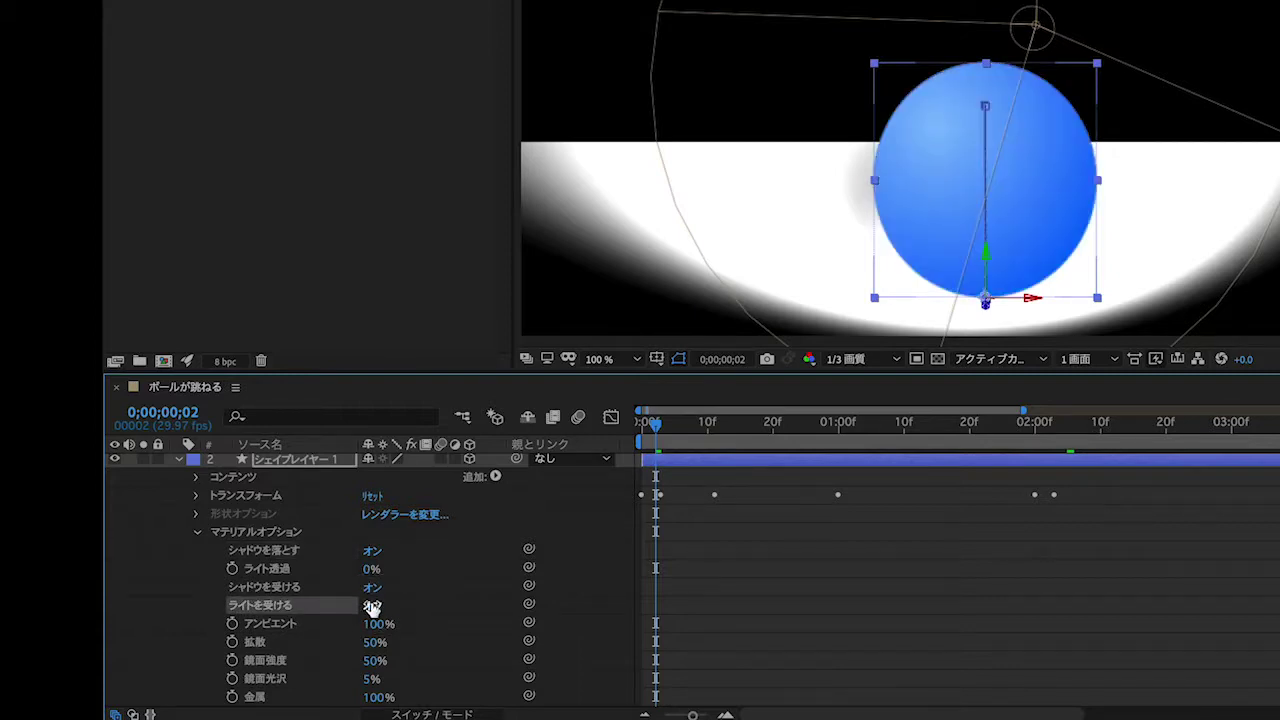
scroll(136, 532, up, 1)
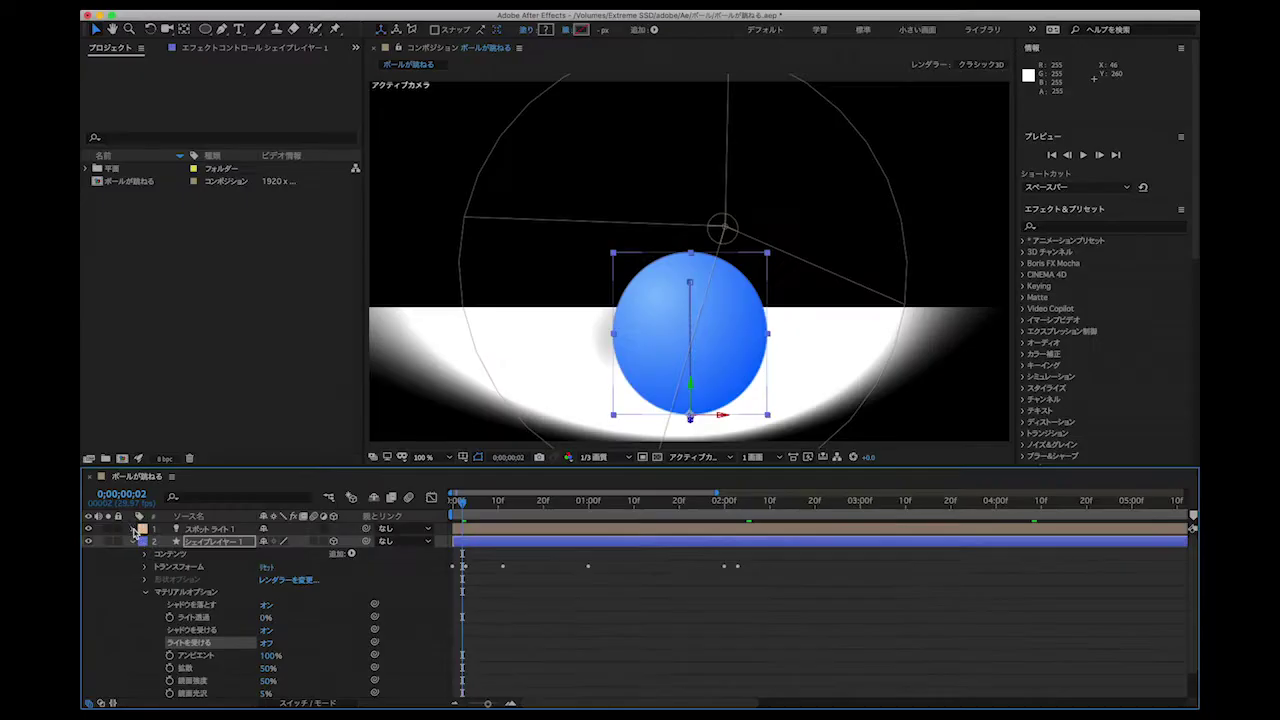
Change the light's type to Point in its Light Options.
click(133, 529)
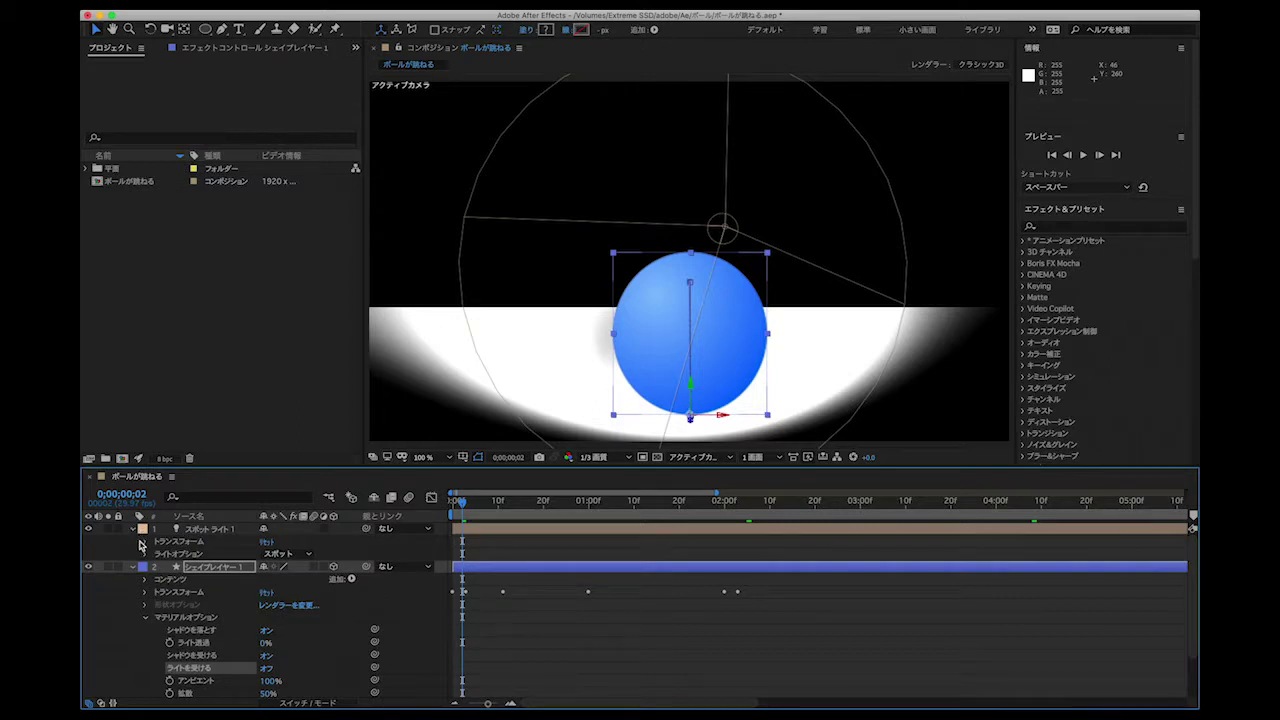
click(144, 554)
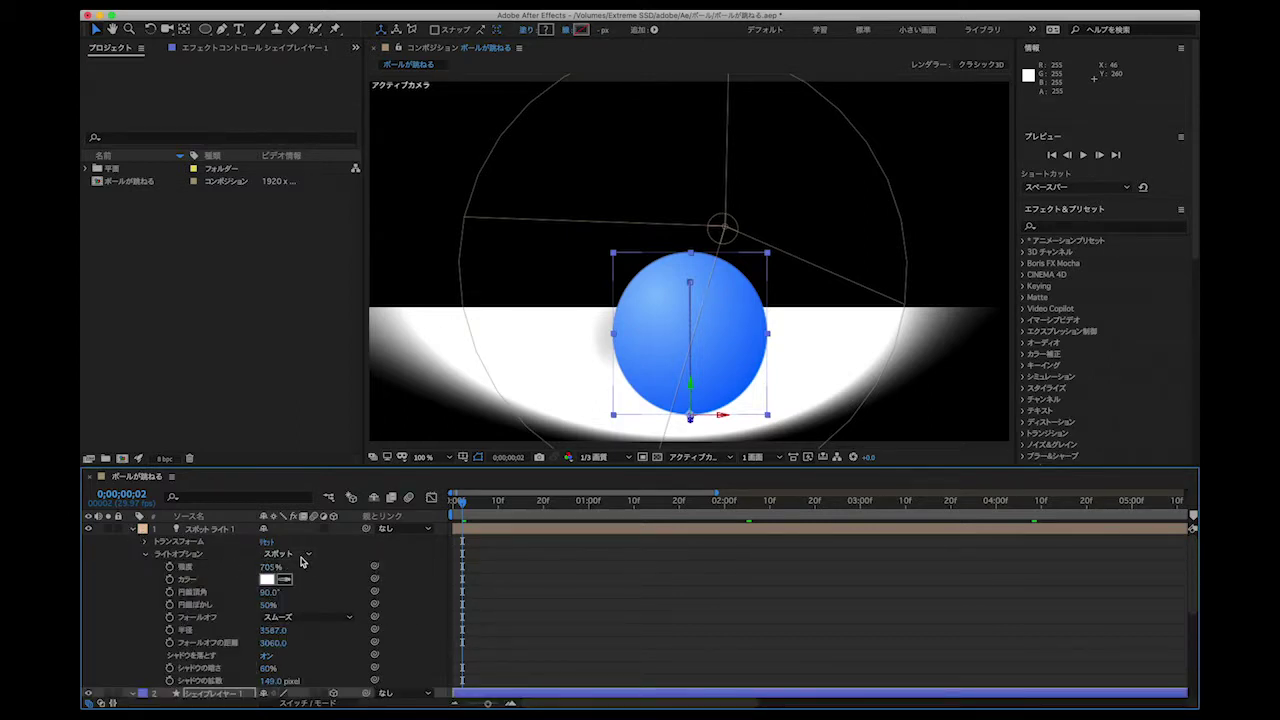
click(307, 555)
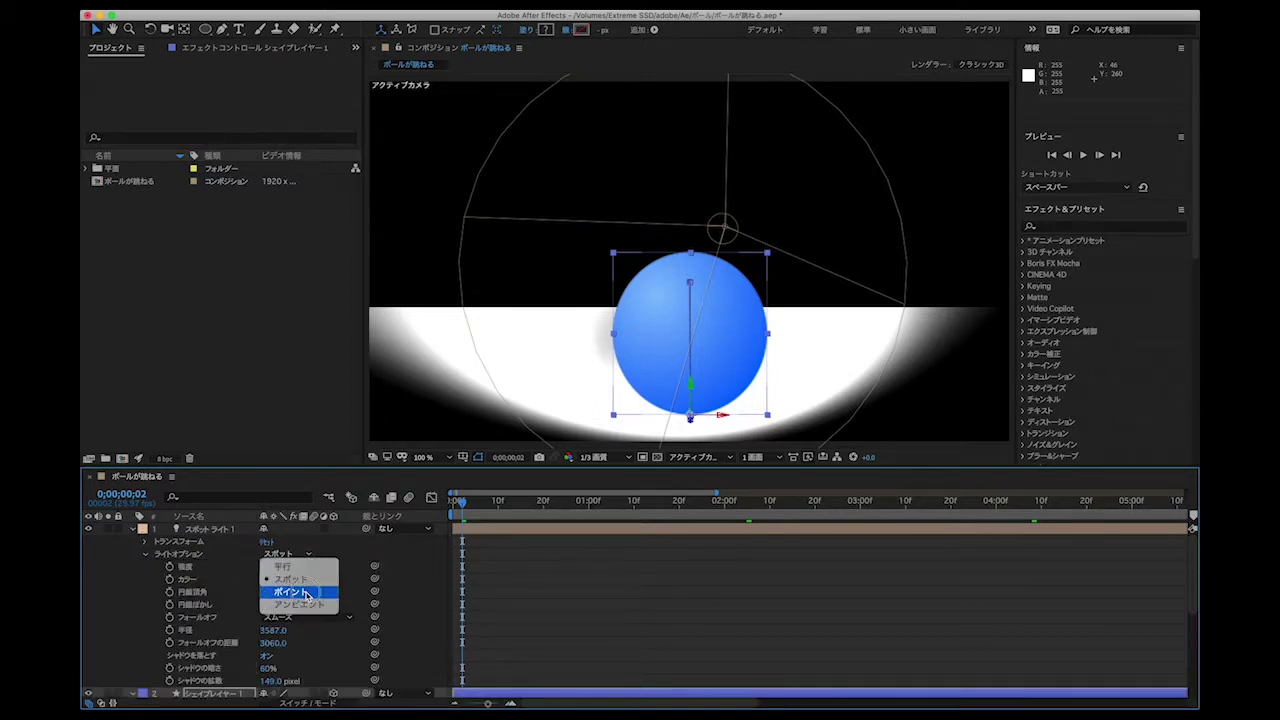
click(306, 593)
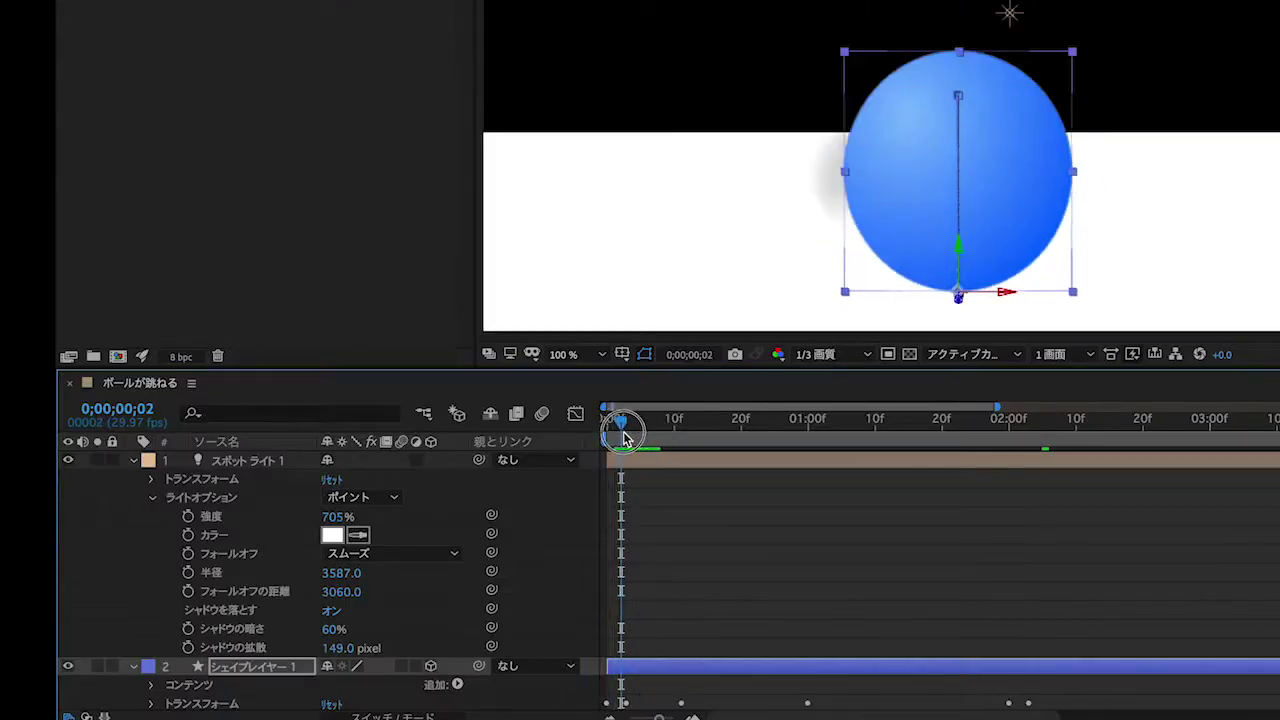
drag(270, 567, 288, 579)
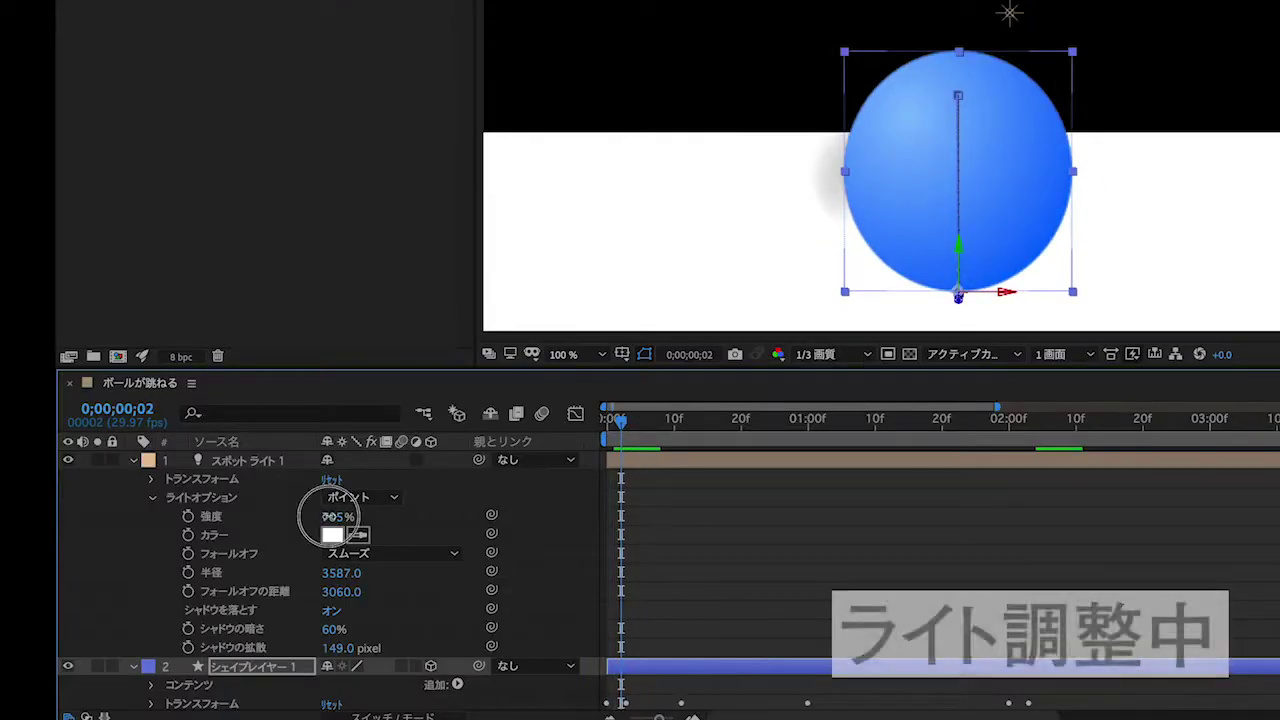
Place the light at 1845,-434,-666.7 with 794% intensity and 89% shadow darkness.
click(151, 479)
drag(384, 498, 340, 498)
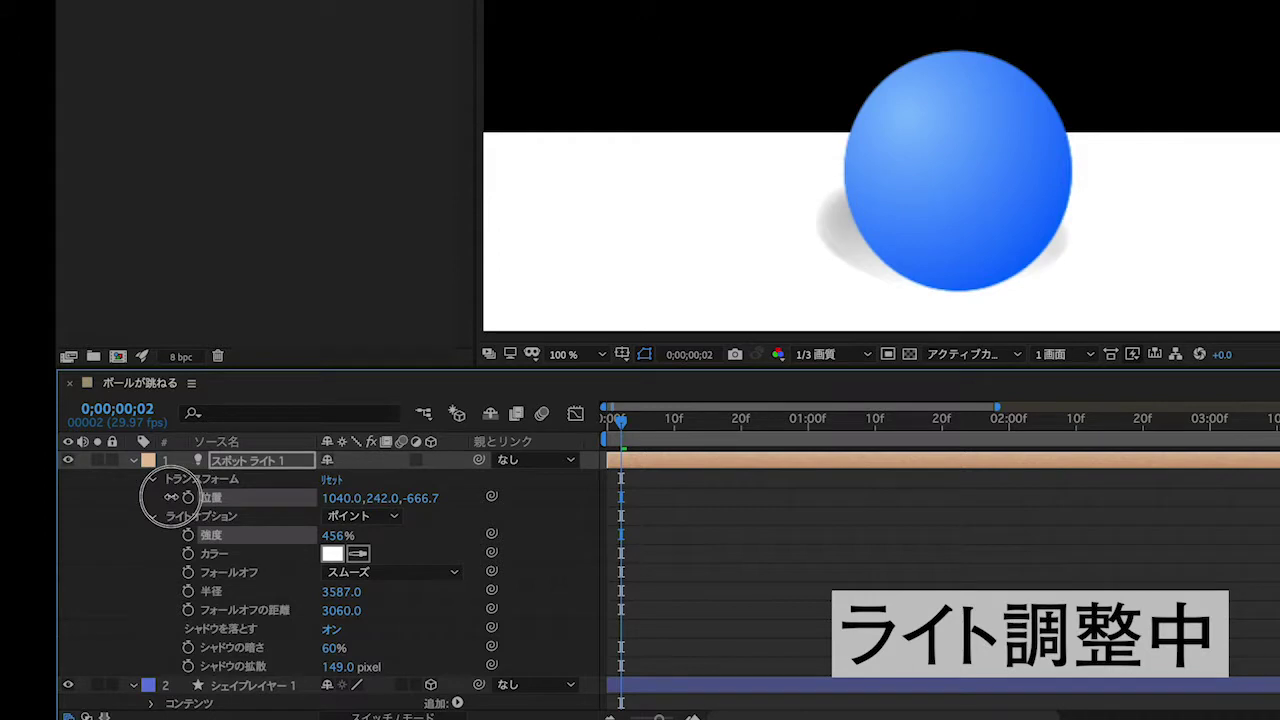
drag(334, 647, 350, 647)
mouse_move(338, 498)
mouse_down()
mouse_move(371, 491)
mouse_move(62, 488)
mouse_up()
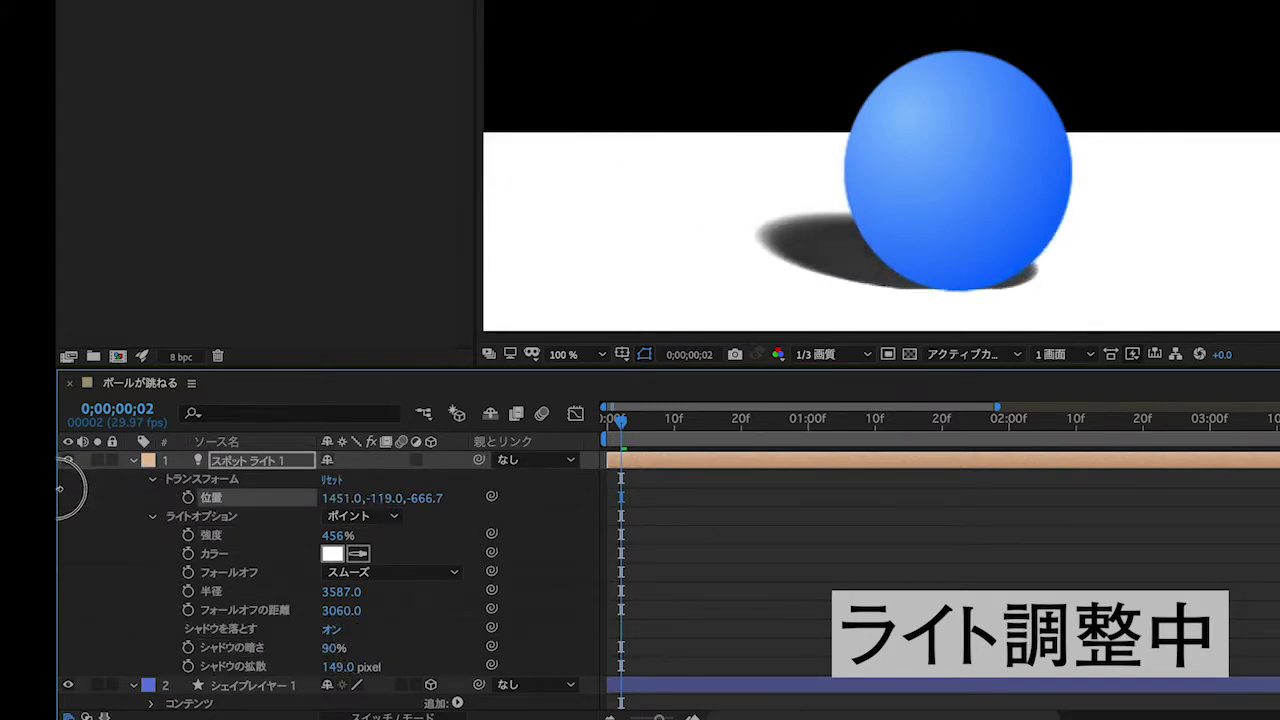
drag(387, 498, 243, 508)
drag(663, 425, 642, 425)
drag(340, 498, 640, 481)
drag(334, 647, 323, 640)
drag(338, 535, 651, 523)
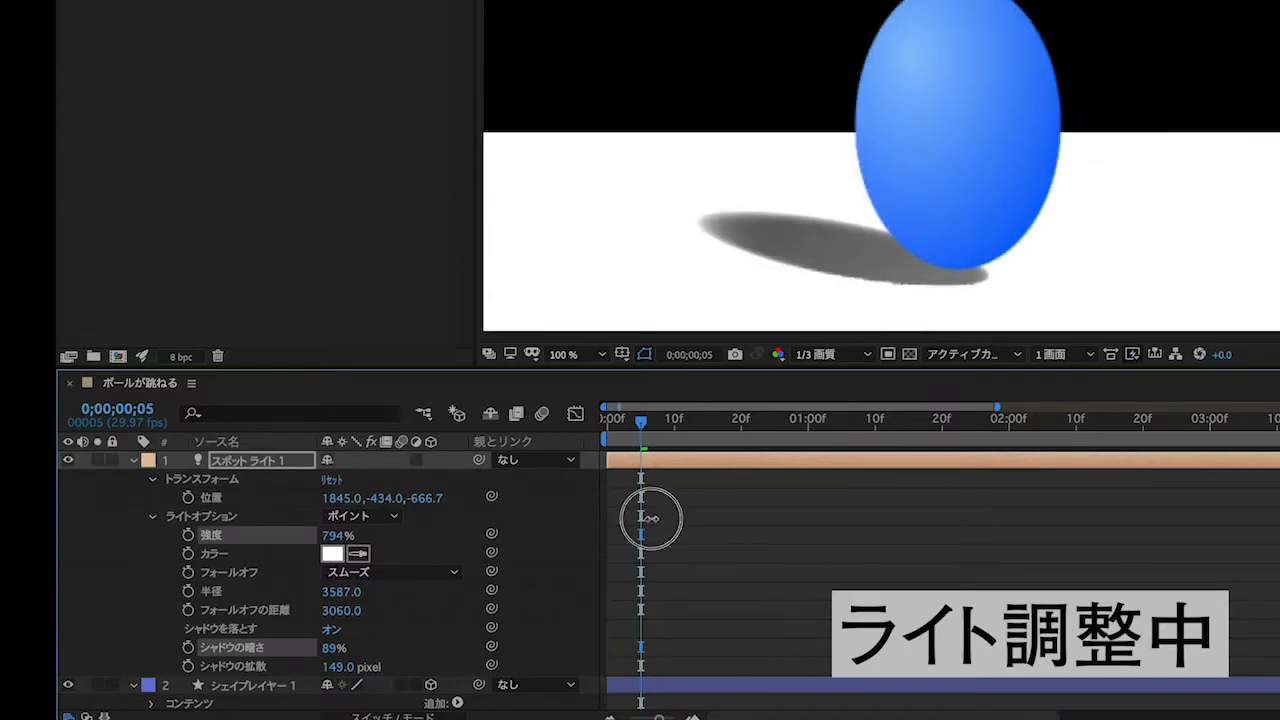
click(613, 420)
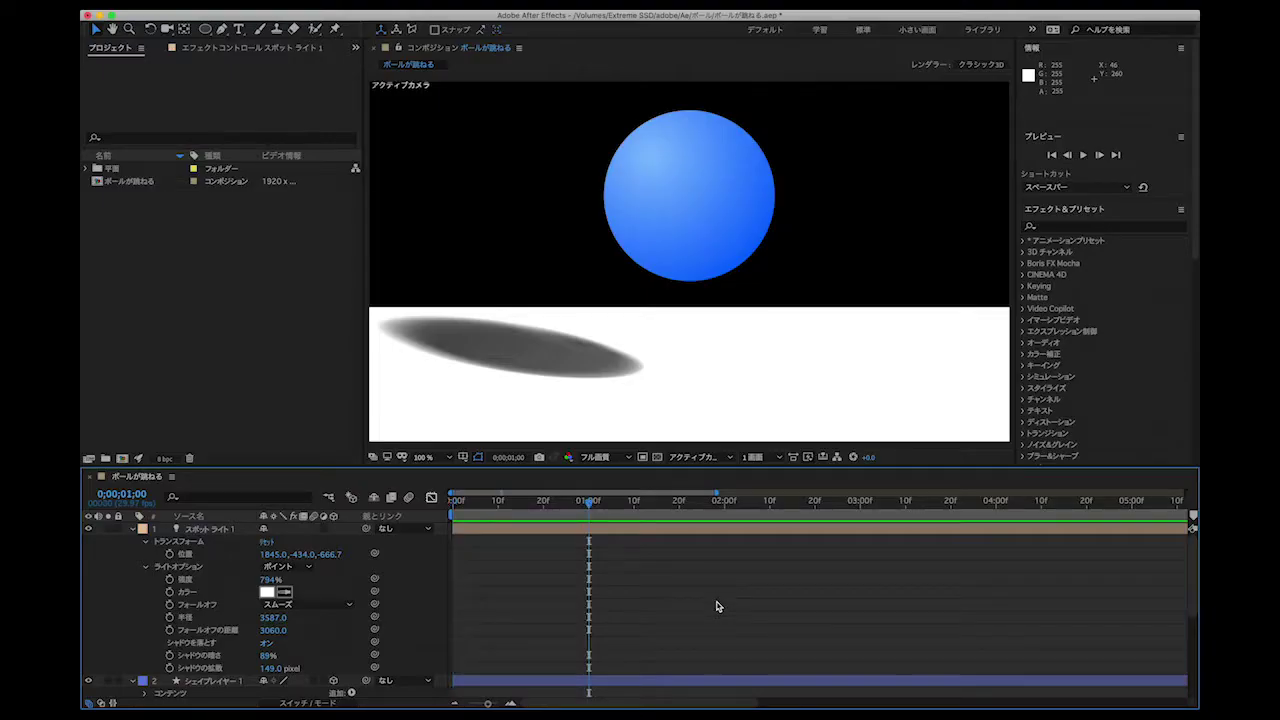
Add a second white solid and move it to the bottom of the layer stack as a background.
click(133, 529)
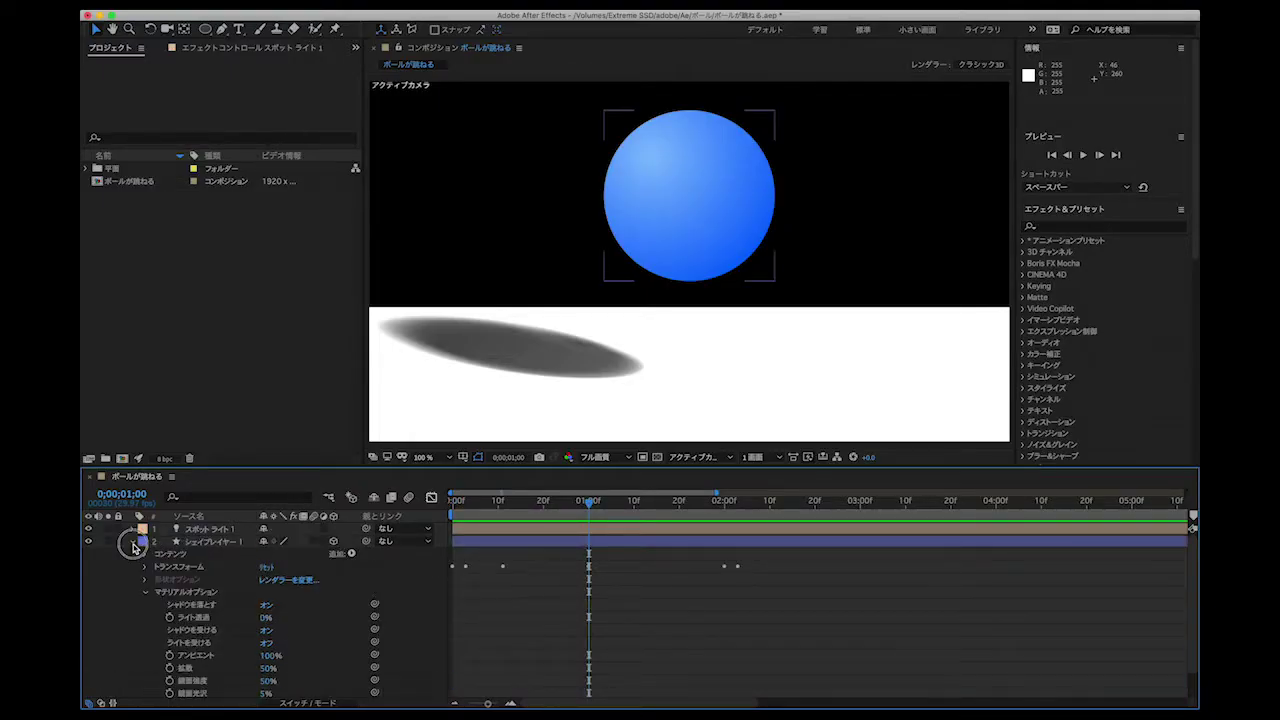
click(133, 543)
right_click(276, 616)
mouse_move(333, 566)
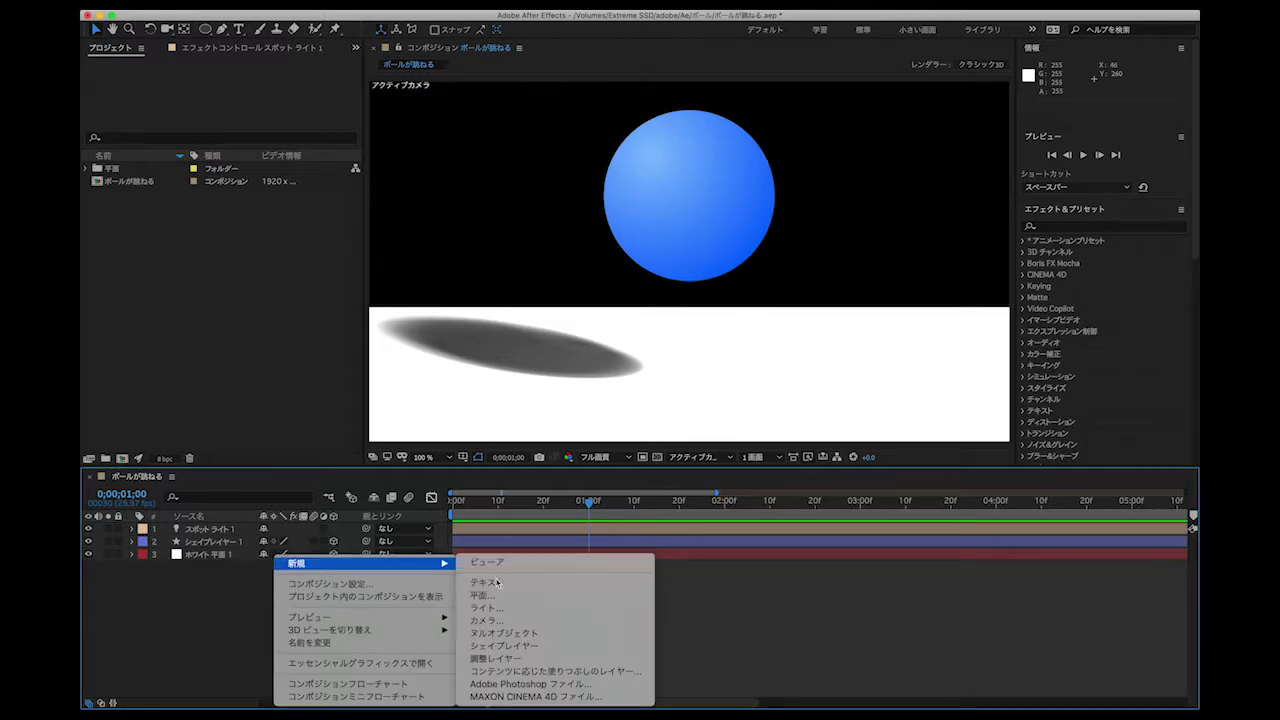
click(485, 595)
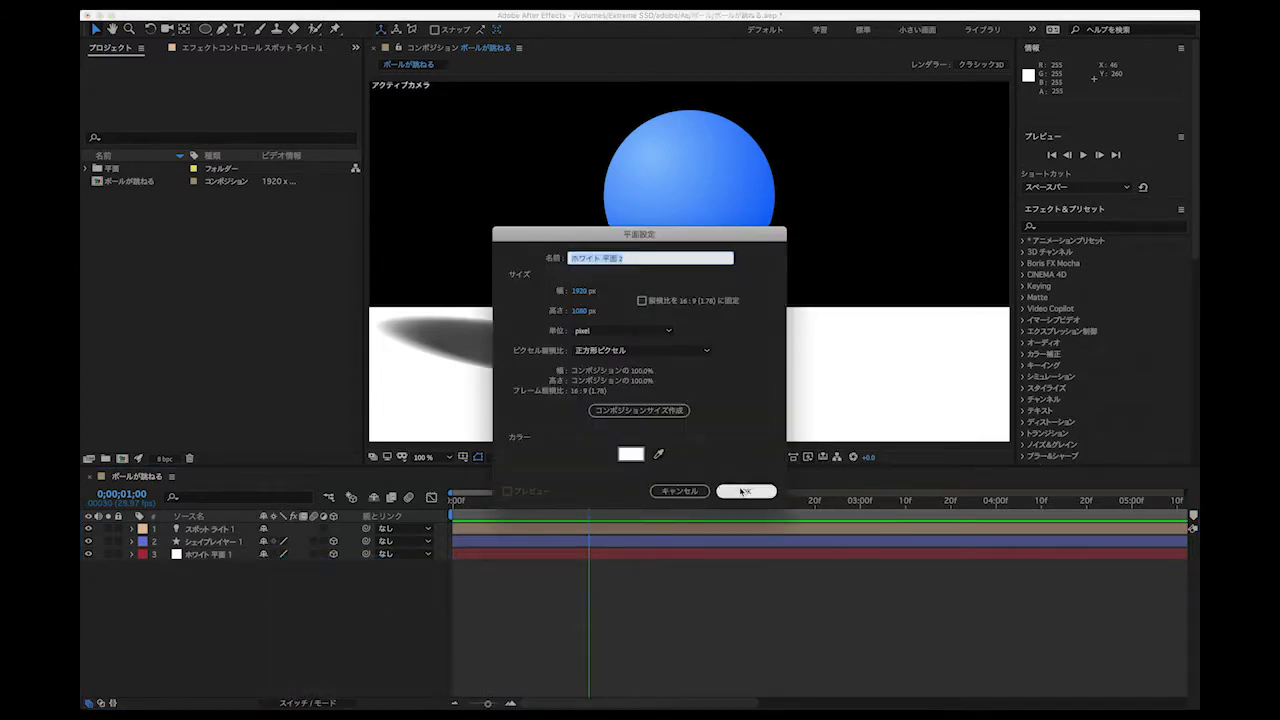
click(742, 491)
drag(174, 530, 169, 572)
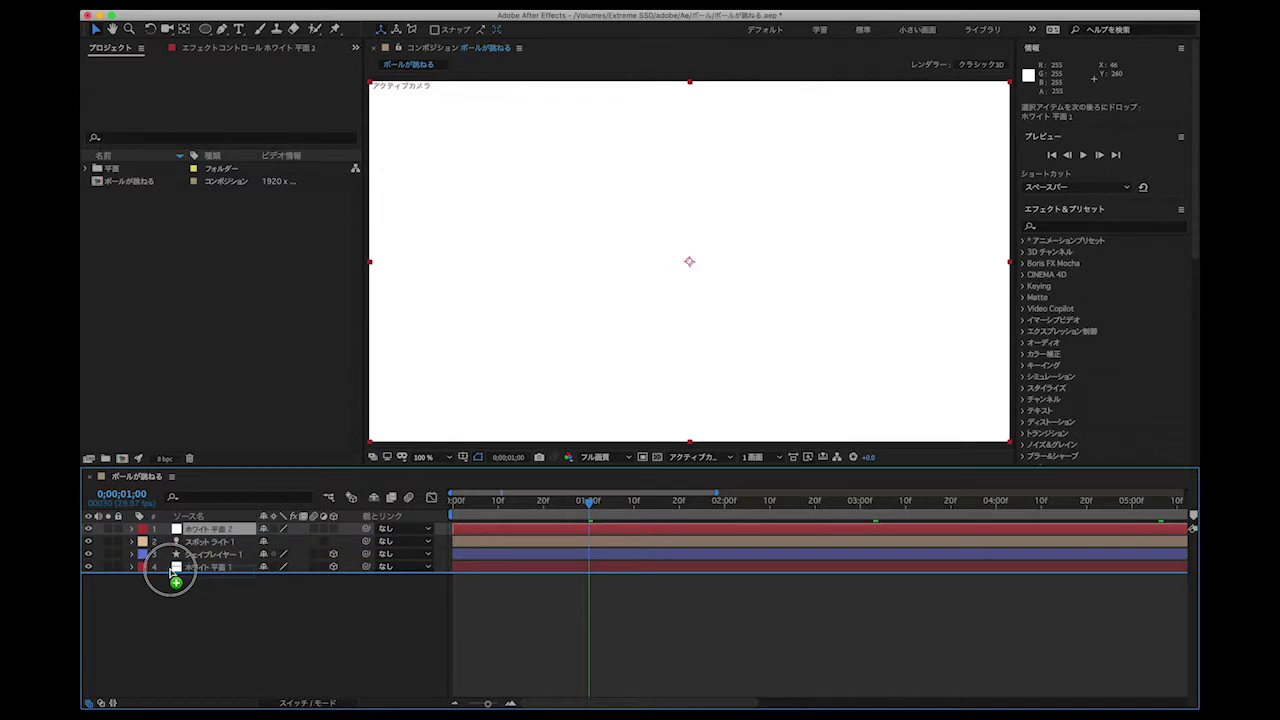
click(431, 497)
drag(480, 505, 276, 514)
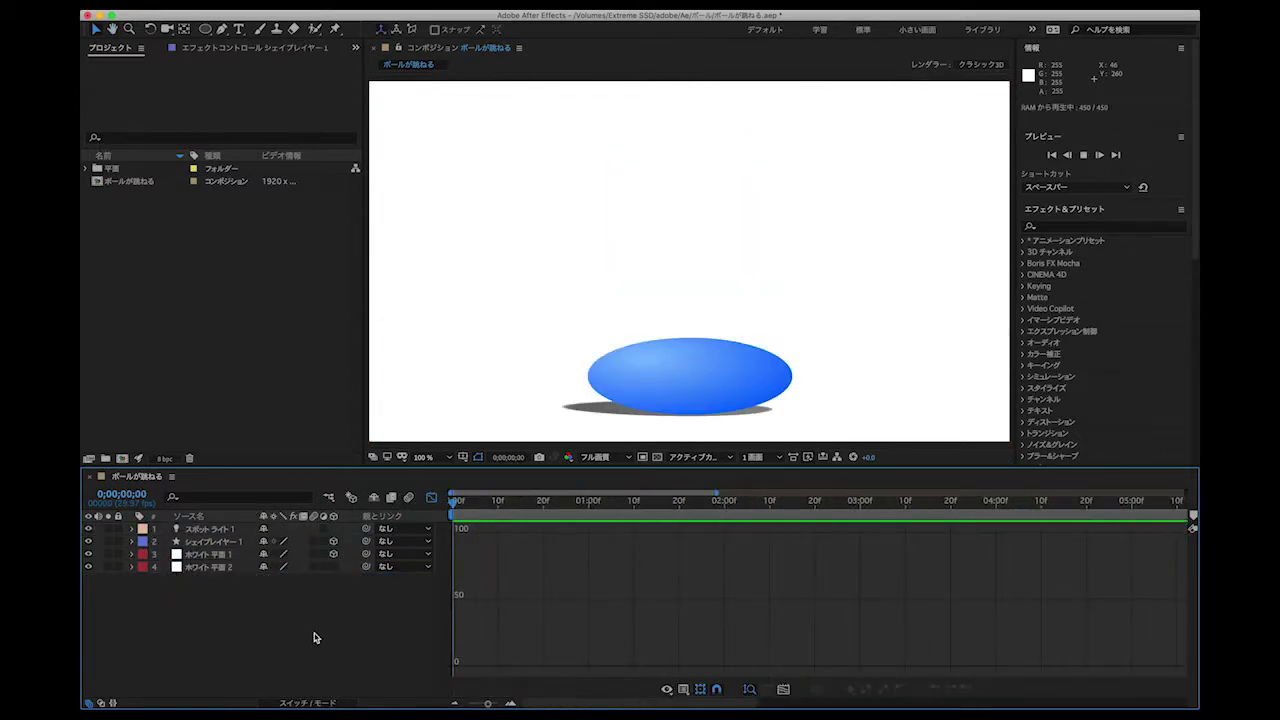
Play a RAM preview of the blue ball bouncing with its shadow on white.
key(space)
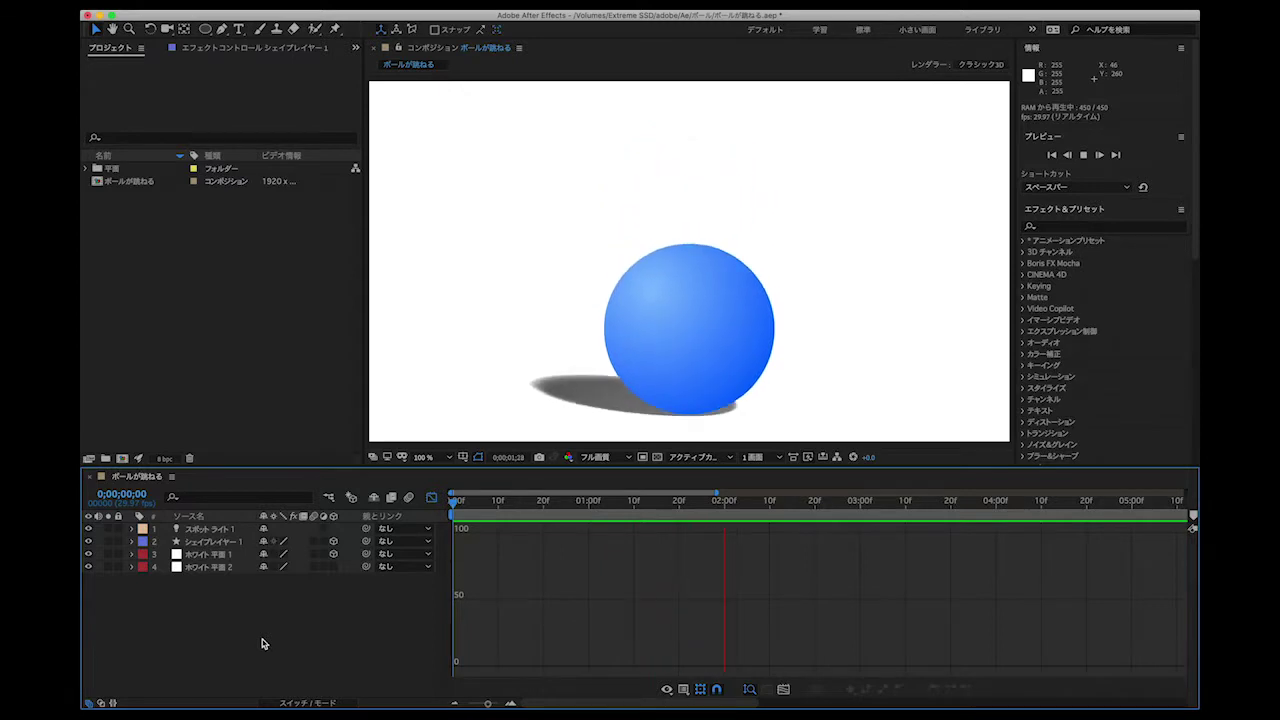